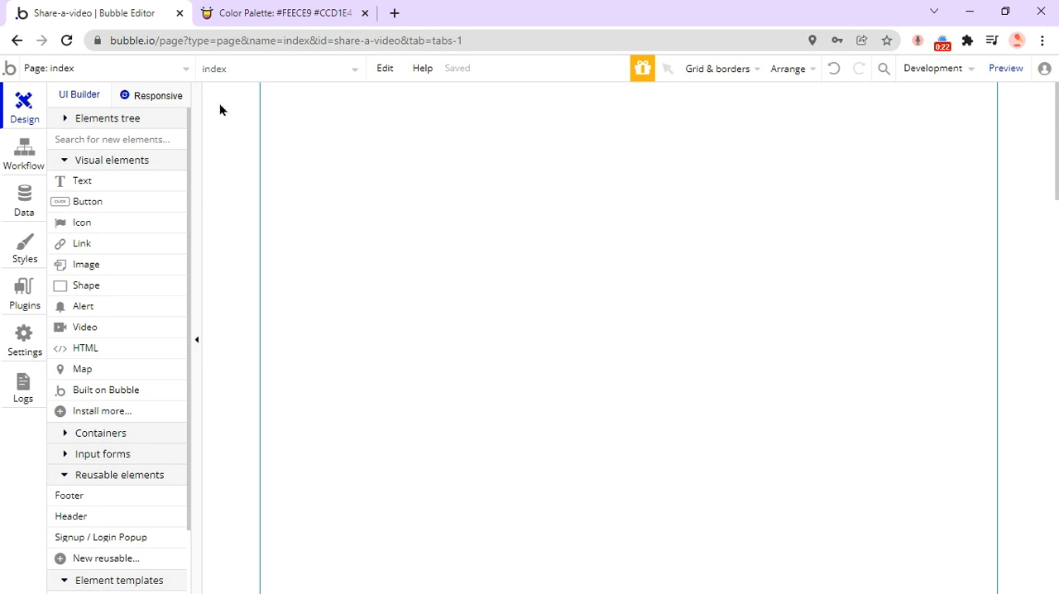
Create a new page named register-page without cloning an existing page.
{"action": "left_click", "coordinate": [188, 71]}
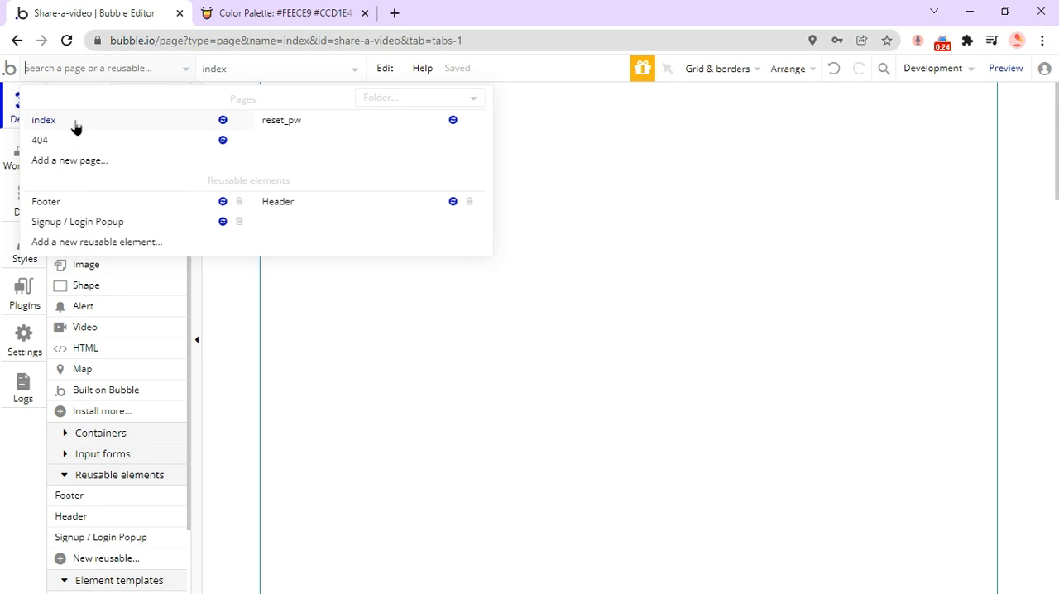
{"action": "left_click", "coordinate": [220, 110]}
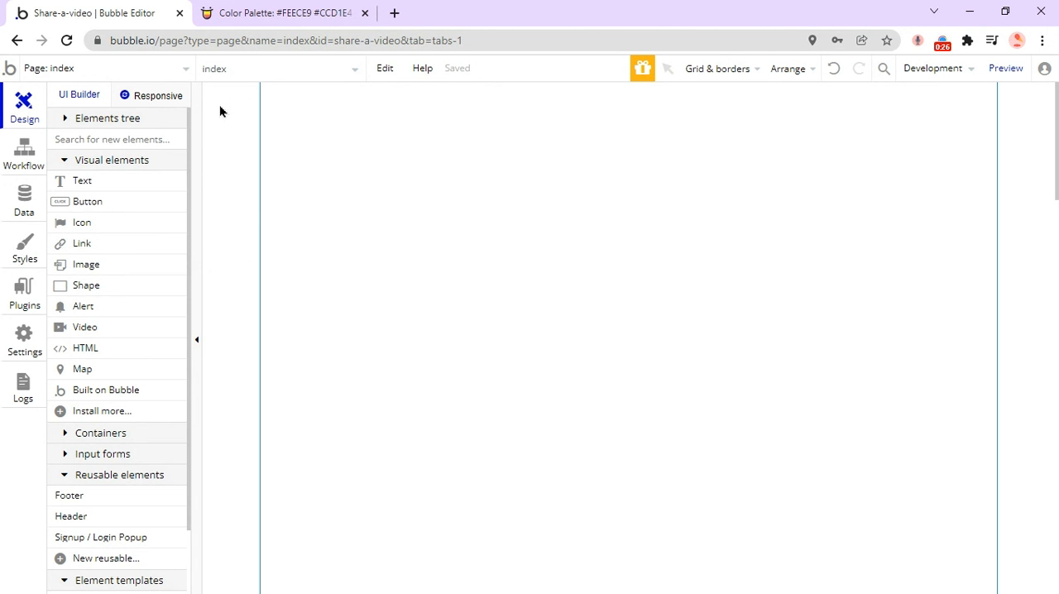
{"action": "left_click", "coordinate": [69, 75]}
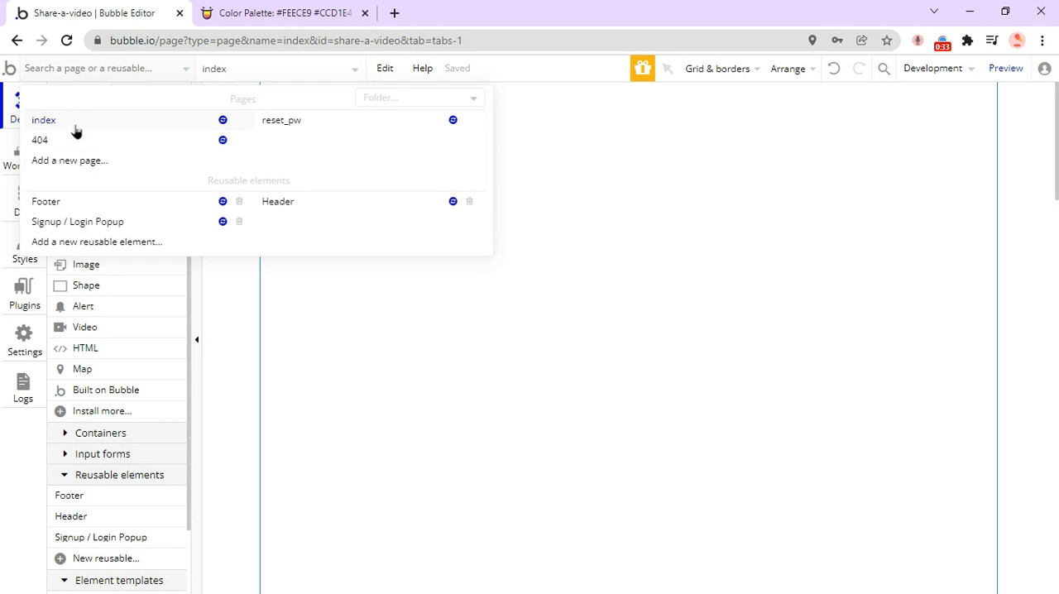
{"action": "left_click", "coordinate": [93, 164]}
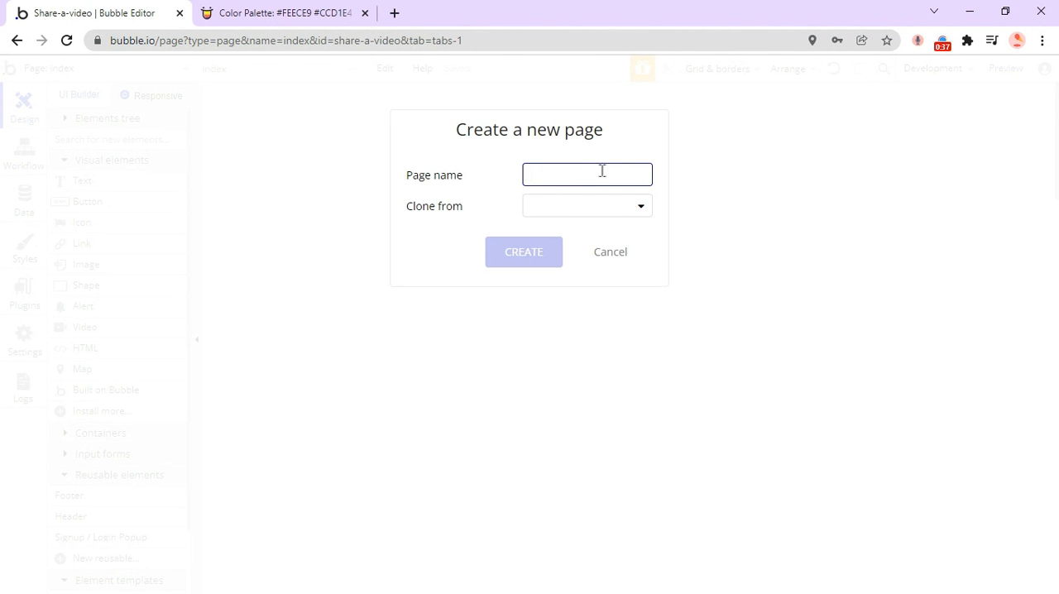
{"action": "type", "text": "reg"}
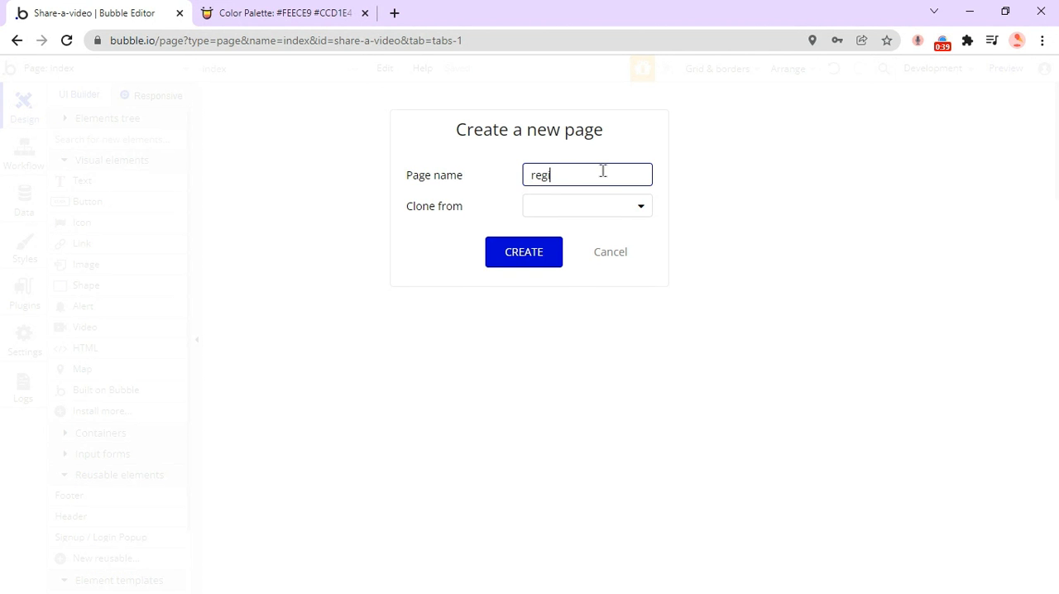
{"action": "type", "text": "ister-page"}
{"action": "left_click", "coordinate": [585, 215]}
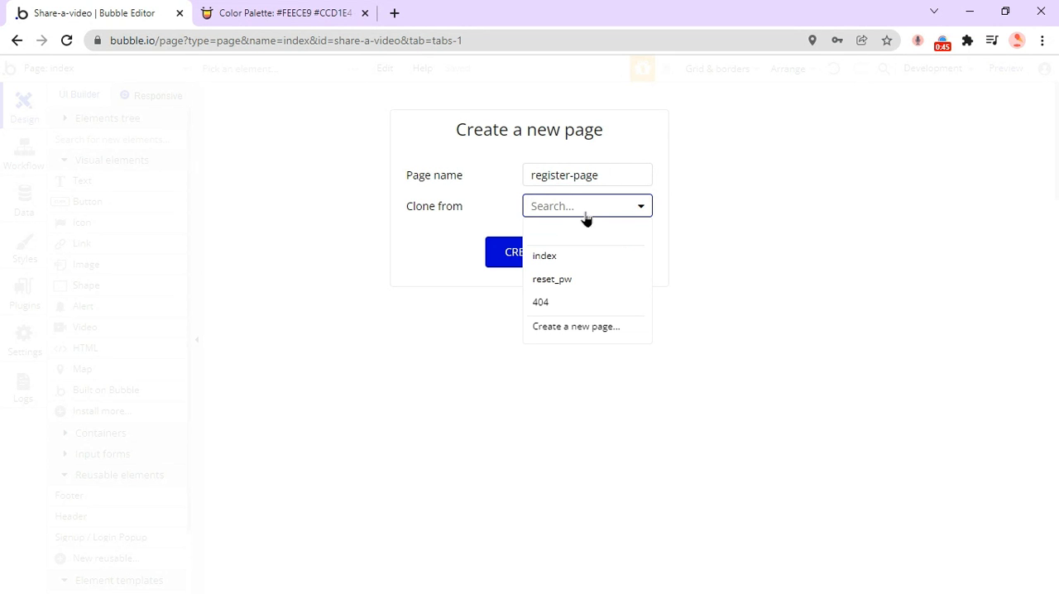
{"action": "left_click", "coordinate": [453, 201]}
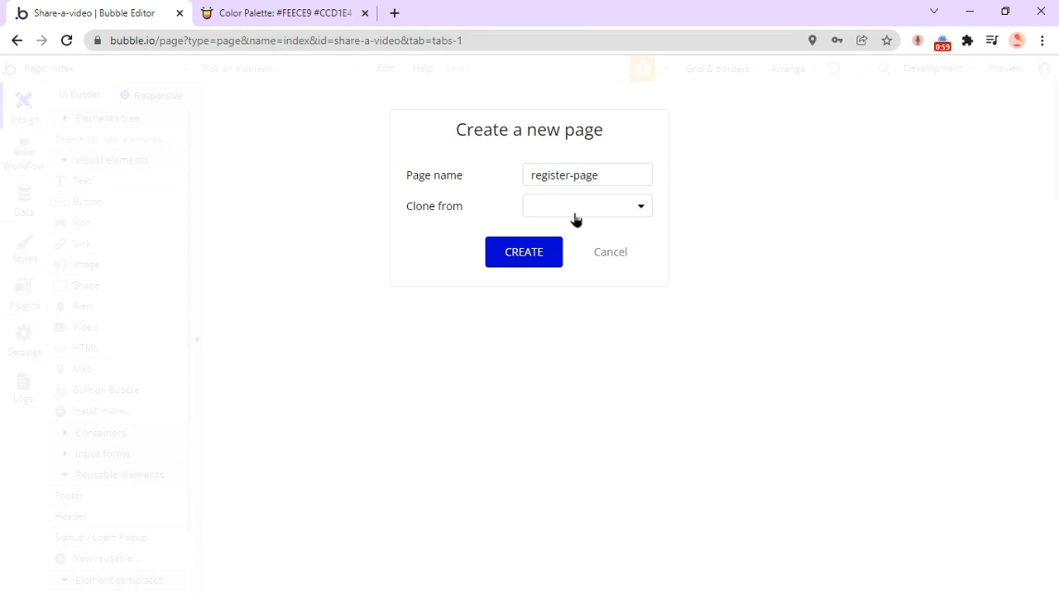
{"action": "left_click", "coordinate": [530, 252]}
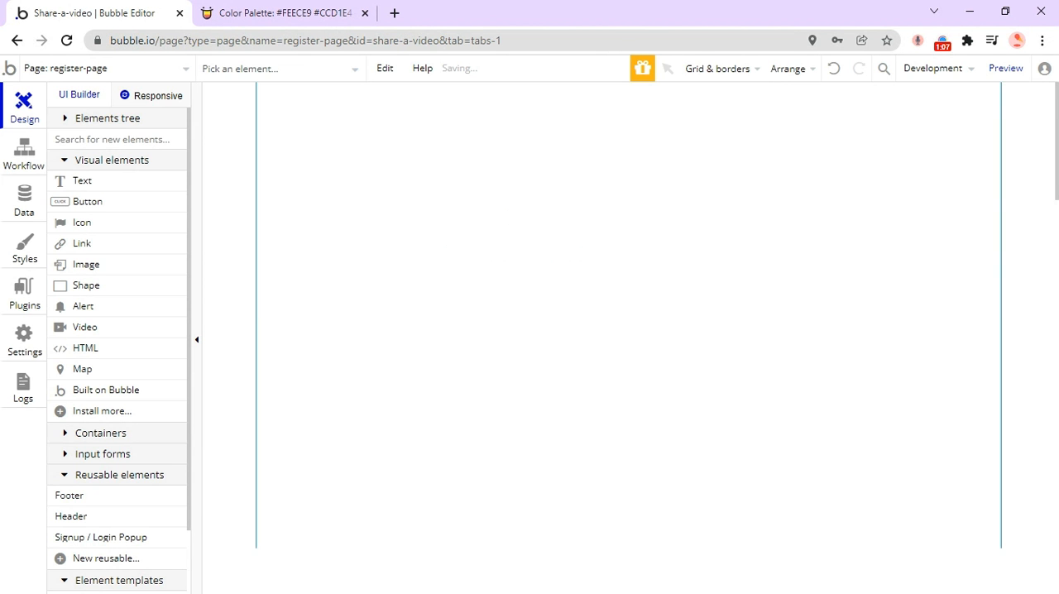
Set the width of the register-page to 950.
{"action": "double_click", "coordinate": [529, 246]}
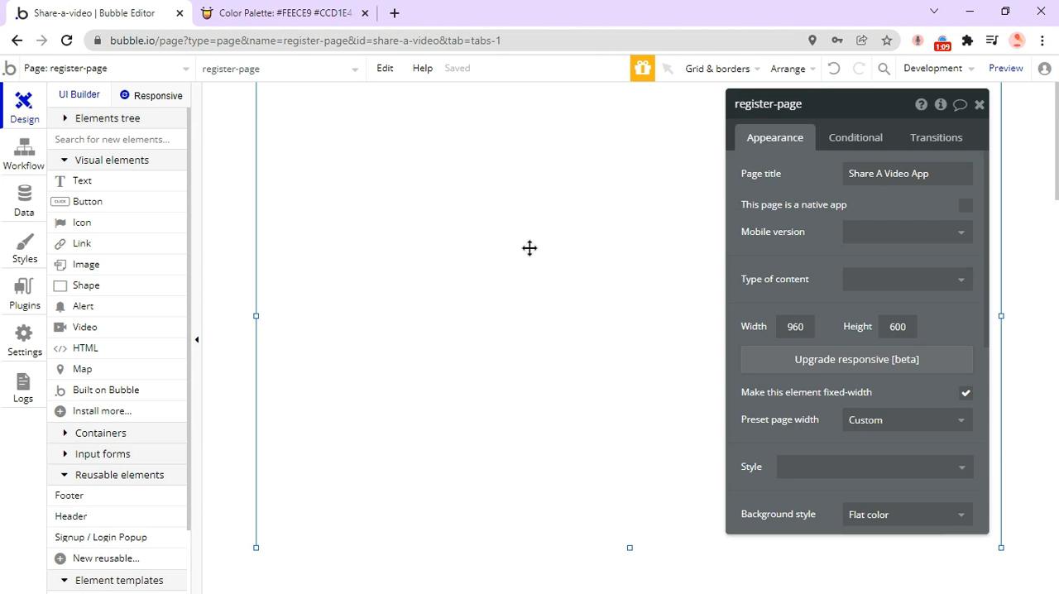
{"action": "left_click", "coordinate": [805, 315]}
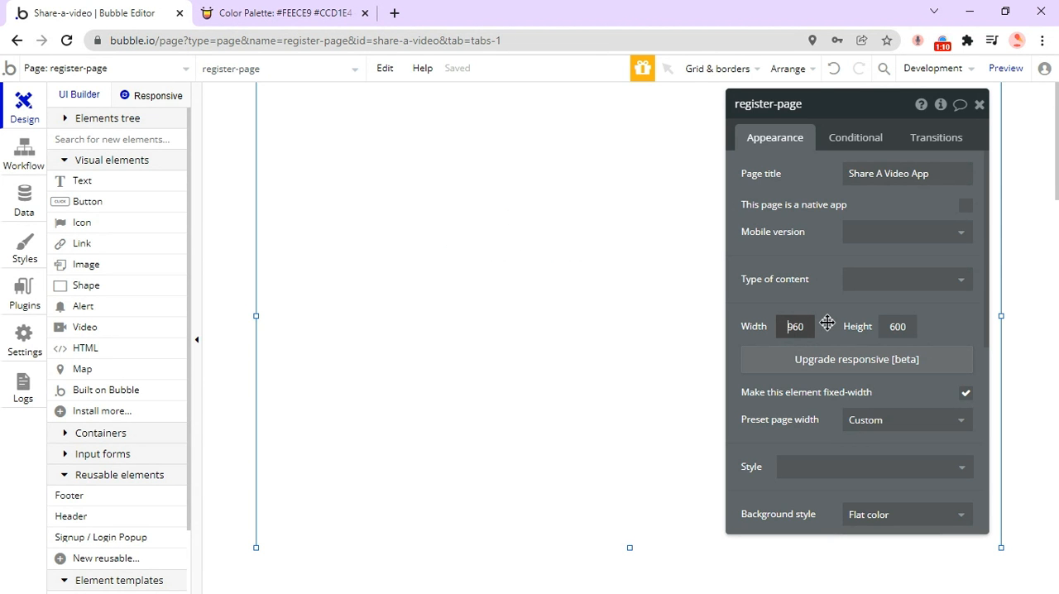
{"action": "key", "text": "ctrl+a"}
{"action": "type", "text": "950"}
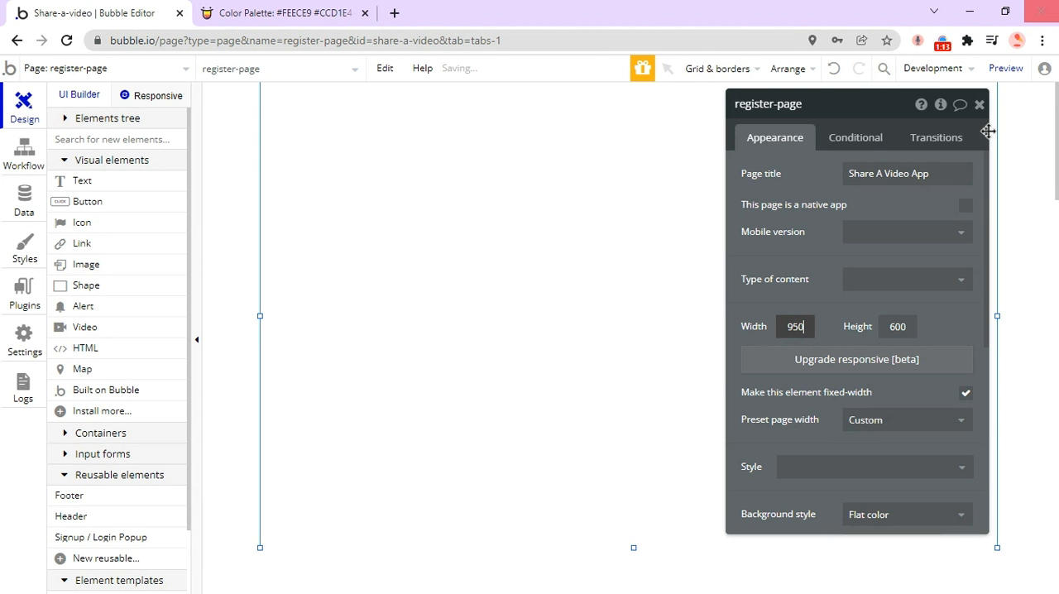
{"action": "left_click", "coordinate": [979, 104]}
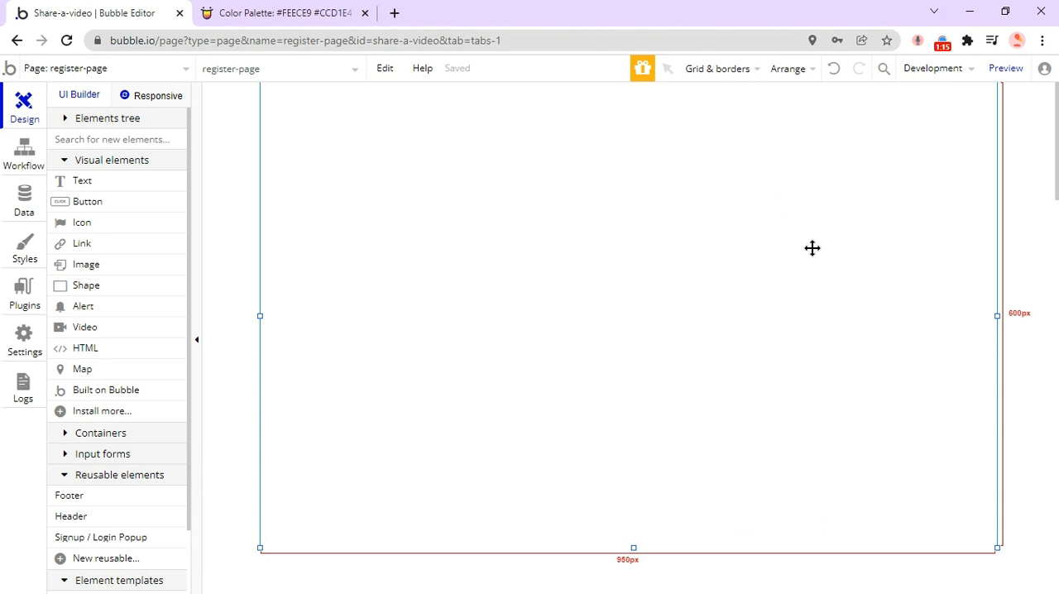
Extend the register-page downward to a height of about 1054 px.
{"action": "scroll", "coordinate": [584, 288], "scroll_direction": "down", "scroll_amount": 5}
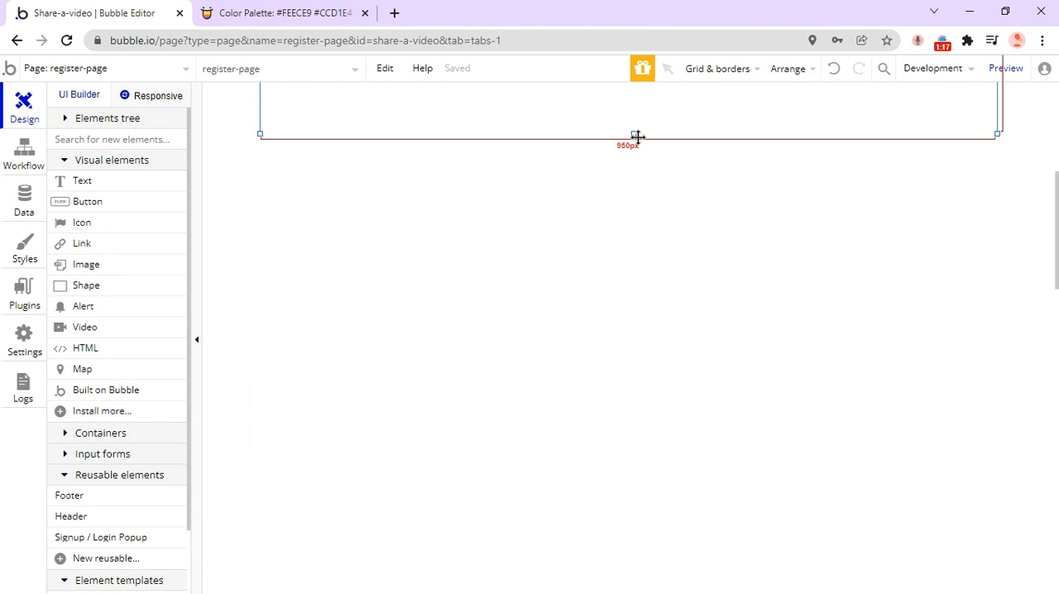
{"action": "left_click_drag", "start_coordinate": [634, 135], "coordinate": [630, 487]}
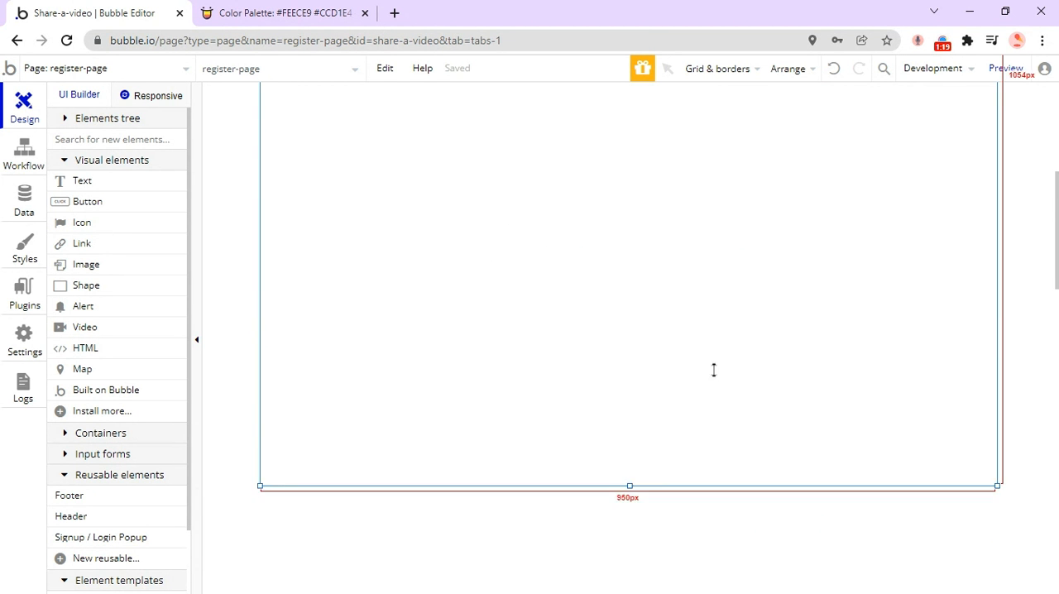
{"action": "scroll", "coordinate": [720, 365], "scroll_direction": "up", "scroll_amount": 5}
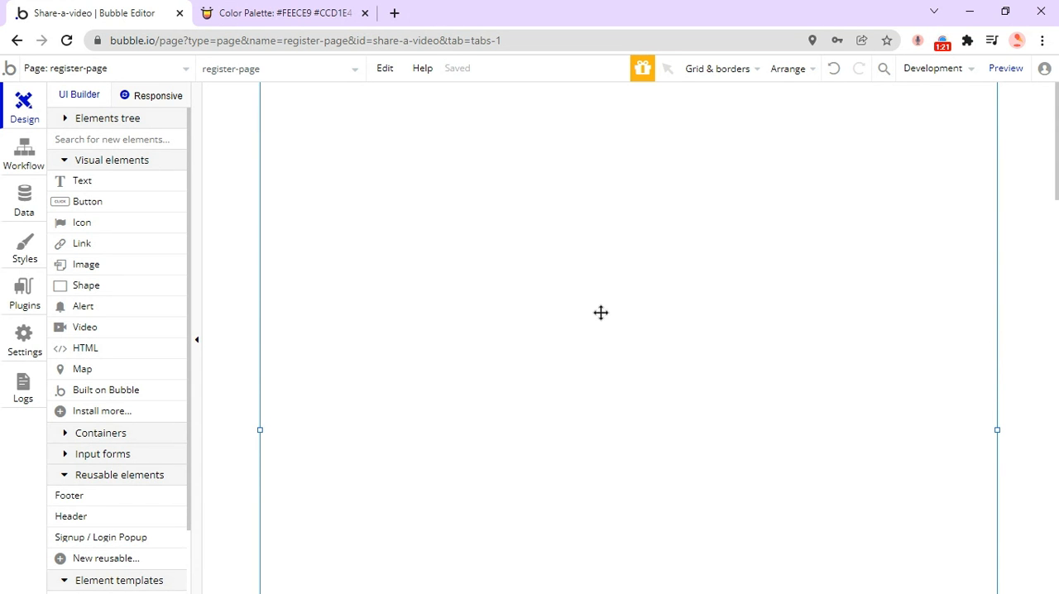
Draw a text element about 902 px wide and 70 px high across the page's upper edge.
{"action": "left_click", "coordinate": [98, 183]}
{"action": "left_click_drag", "start_coordinate": [283, 92], "coordinate": [984, 144]}
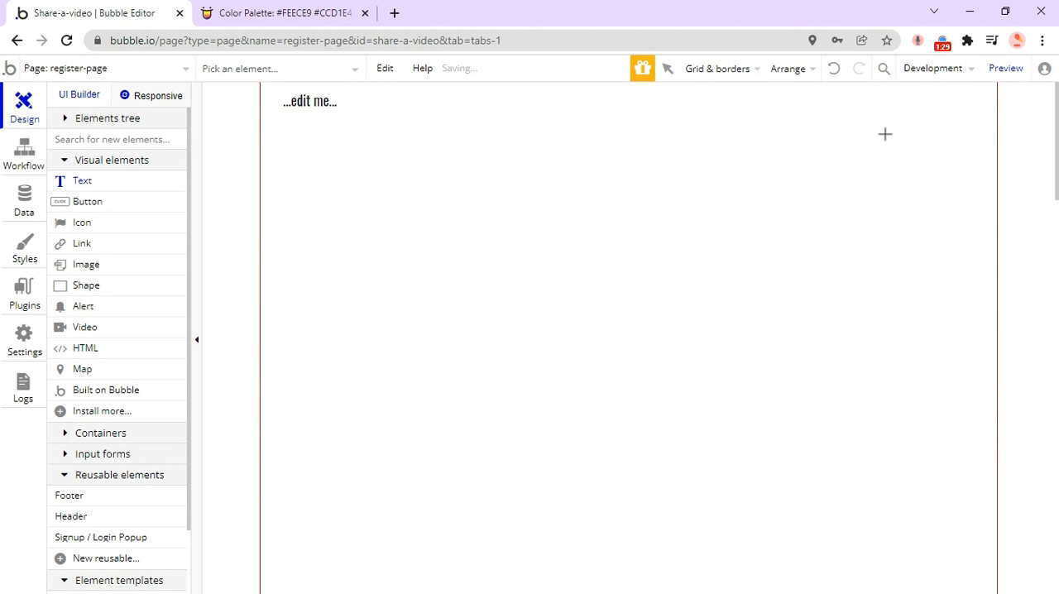
{"action": "left_click", "coordinate": [292, 99]}
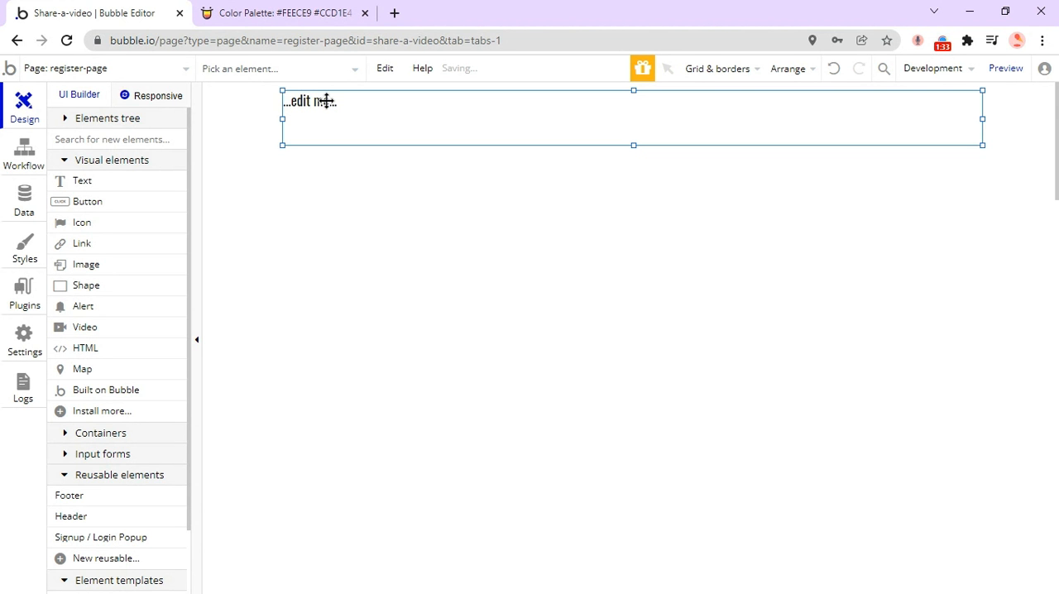
Apply the H1 Heading - Dark style to the new text element.
{"action": "double_click", "coordinate": [326, 106]}
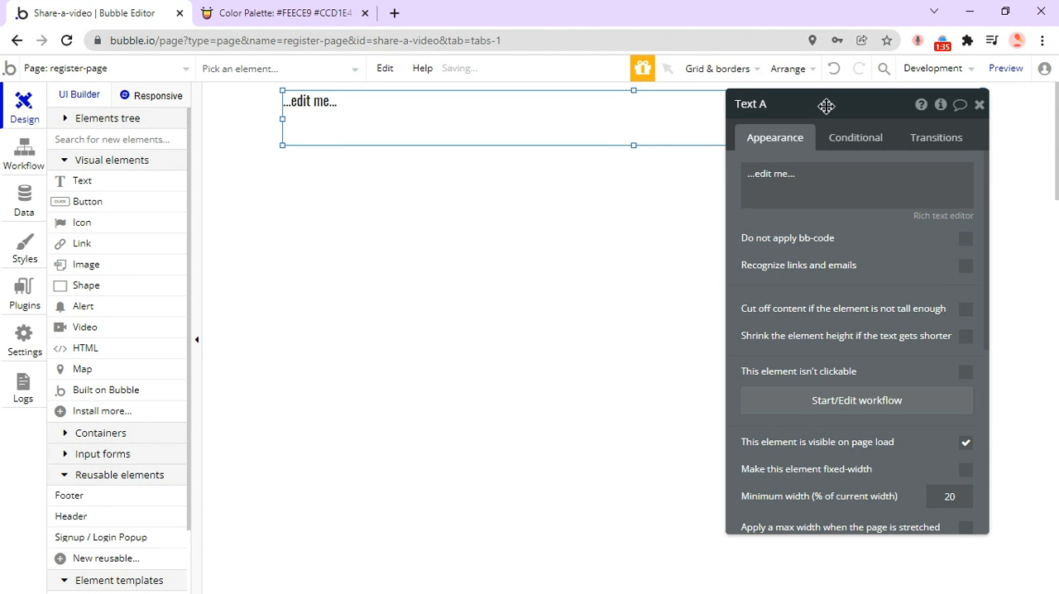
{"action": "scroll", "coordinate": [754, 326], "scroll_direction": "down", "scroll_amount": 5}
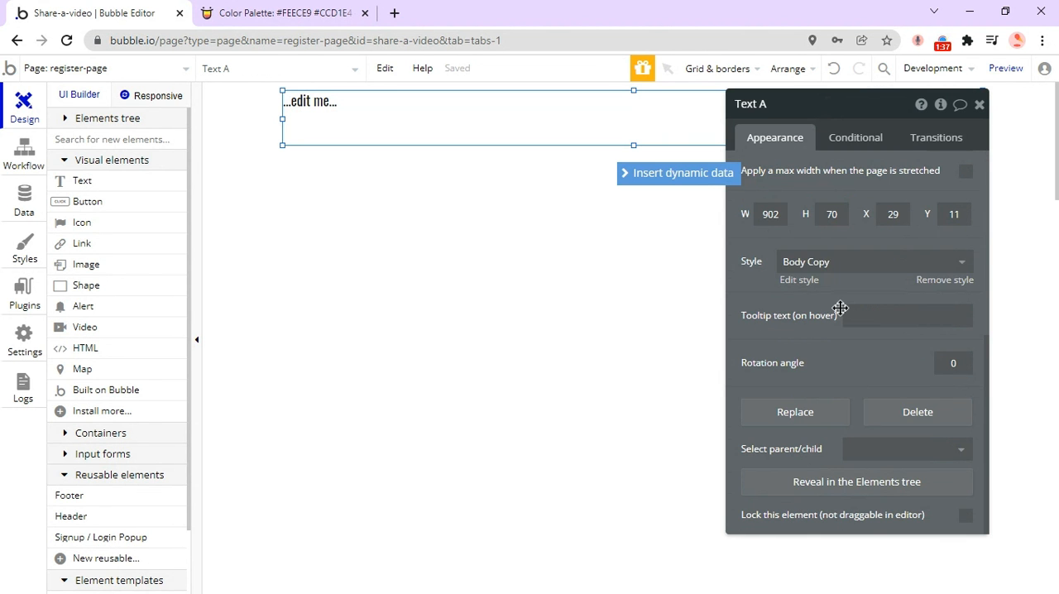
{"action": "left_click", "coordinate": [856, 259]}
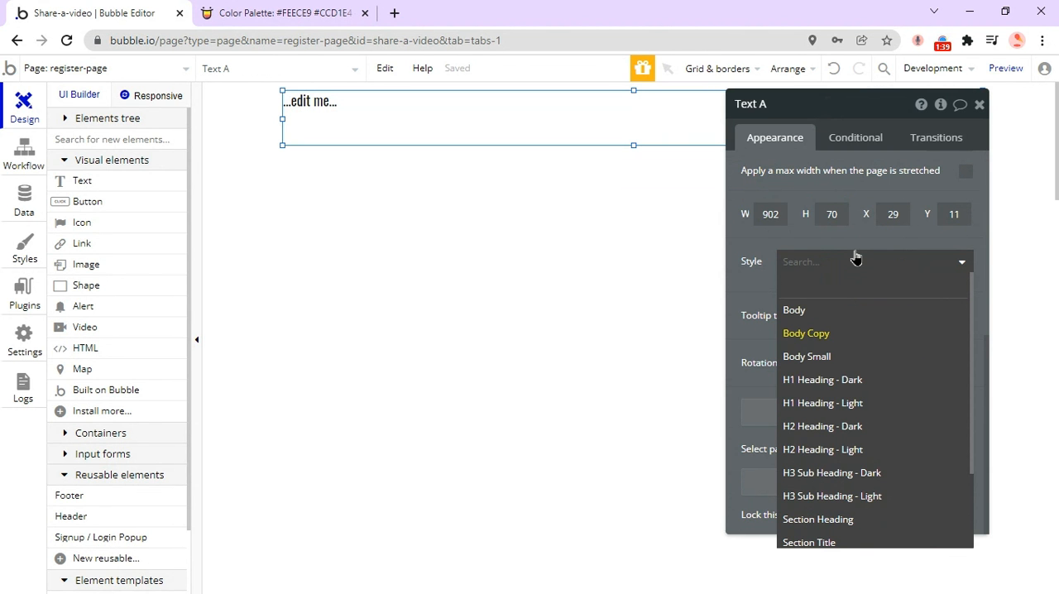
{"action": "left_click", "coordinate": [848, 382]}
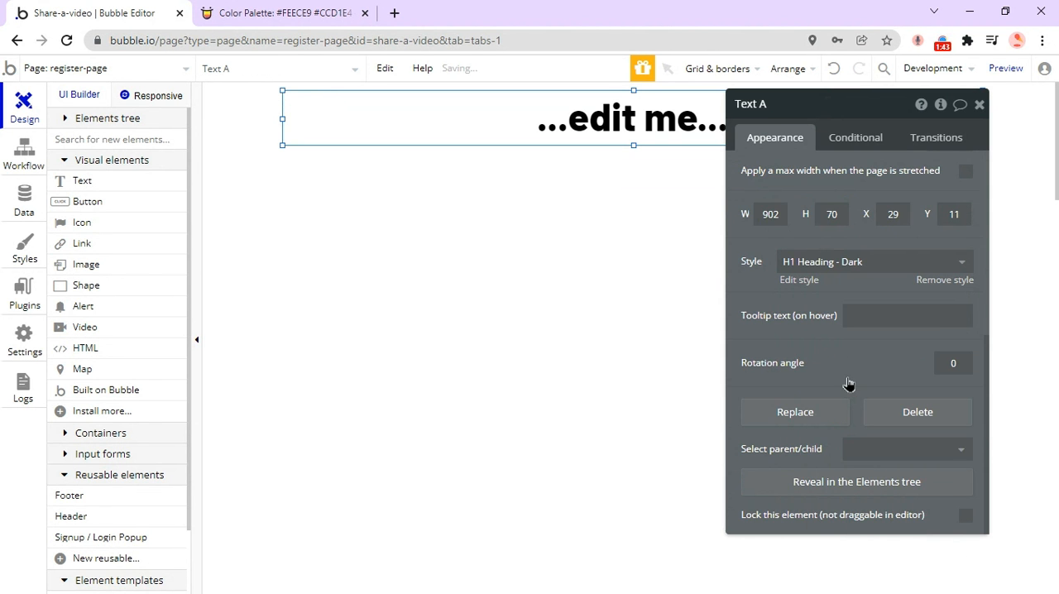
Open the H1 Heading - Dark style of the text element for editing.
{"action": "scroll", "coordinate": [847, 372], "scroll_direction": "up", "scroll_amount": 5}
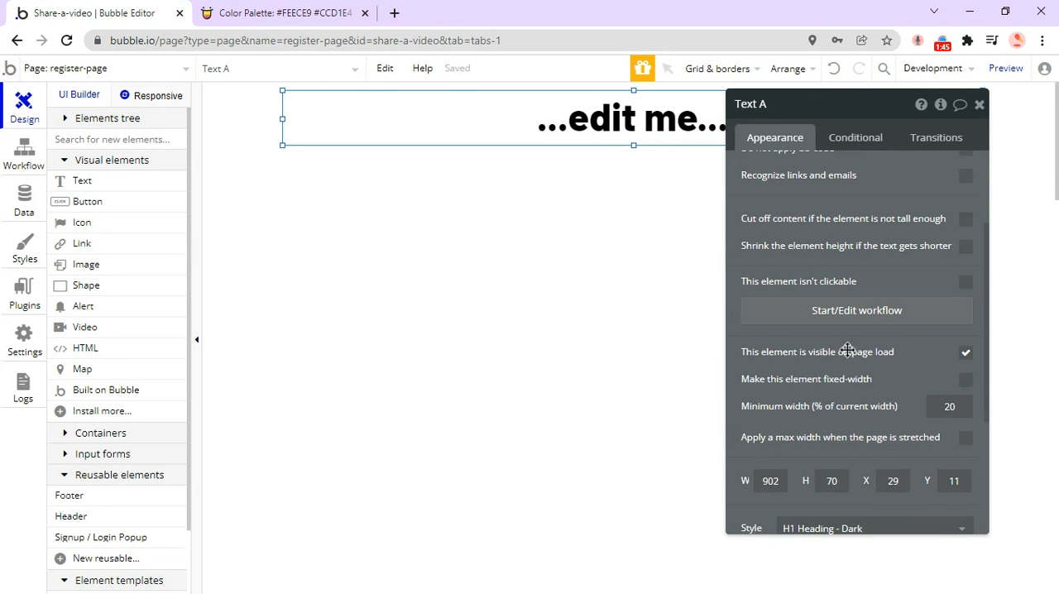
{"action": "left_click_drag", "start_coordinate": [853, 106], "coordinate": [886, 101]}
{"action": "scroll", "coordinate": [842, 406], "scroll_direction": "down", "scroll_amount": 4}
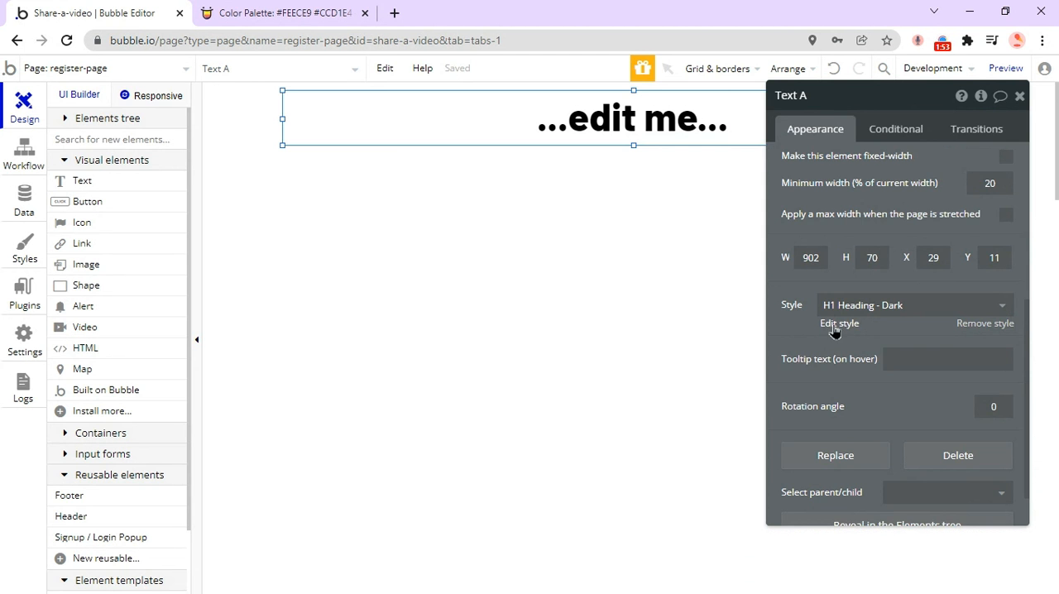
{"action": "left_click", "coordinate": [833, 326]}
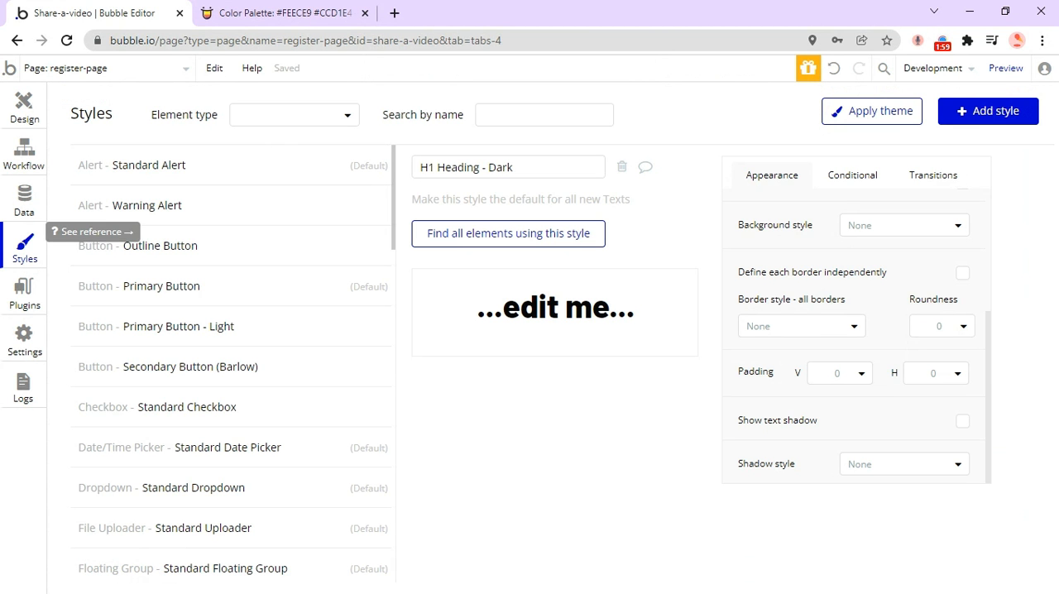
{"action": "left_click", "coordinate": [539, 169]}
{"action": "key", "text": "ctrl+a"}
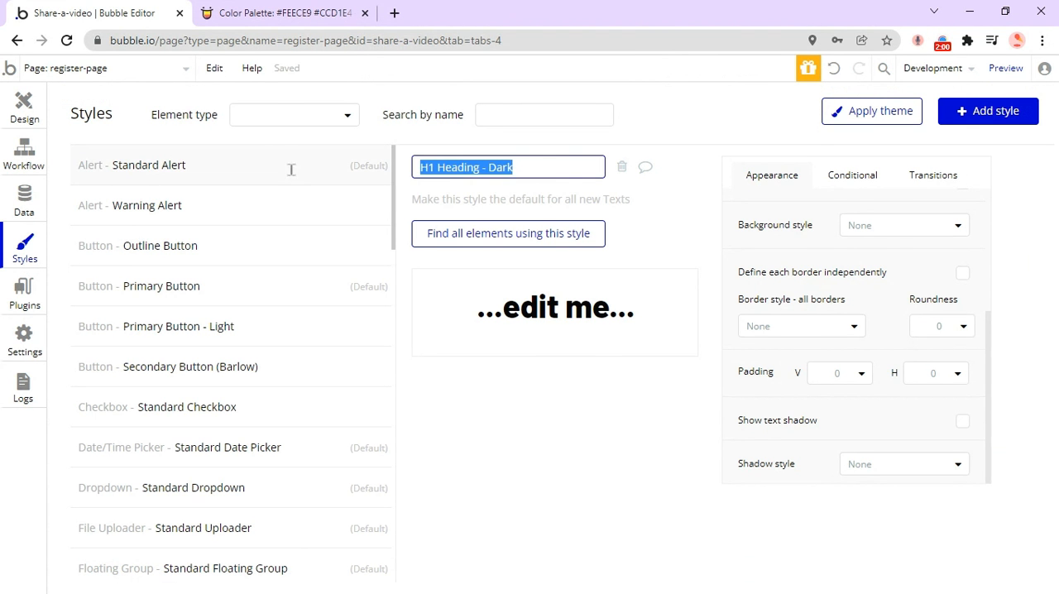
{"action": "left_click", "coordinate": [646, 216]}
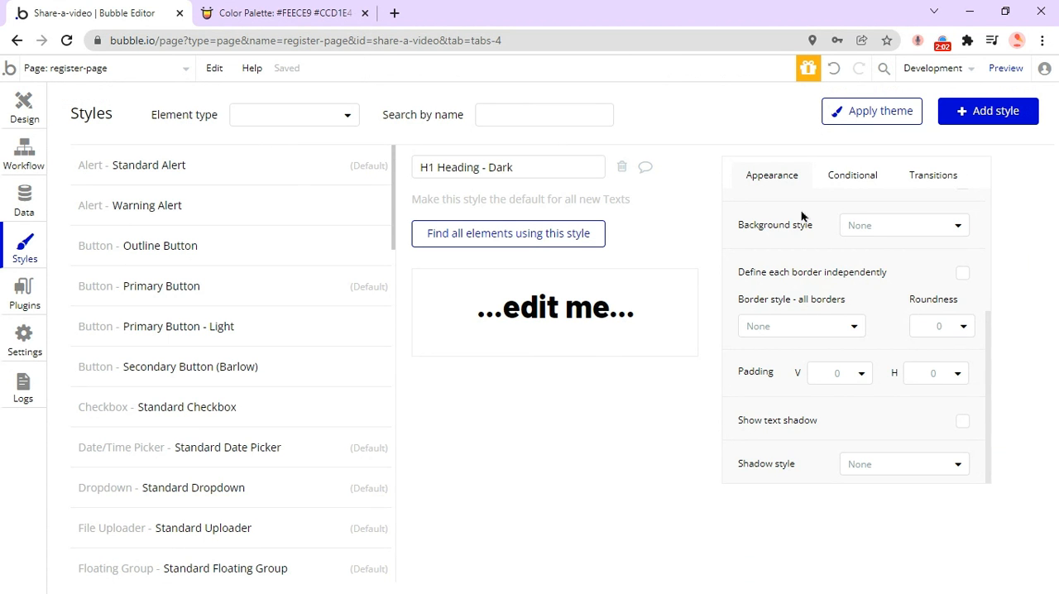
Give the H1 Heading - Dark style a flat color background in red, #FF0000.
{"action": "left_click", "coordinate": [869, 231]}
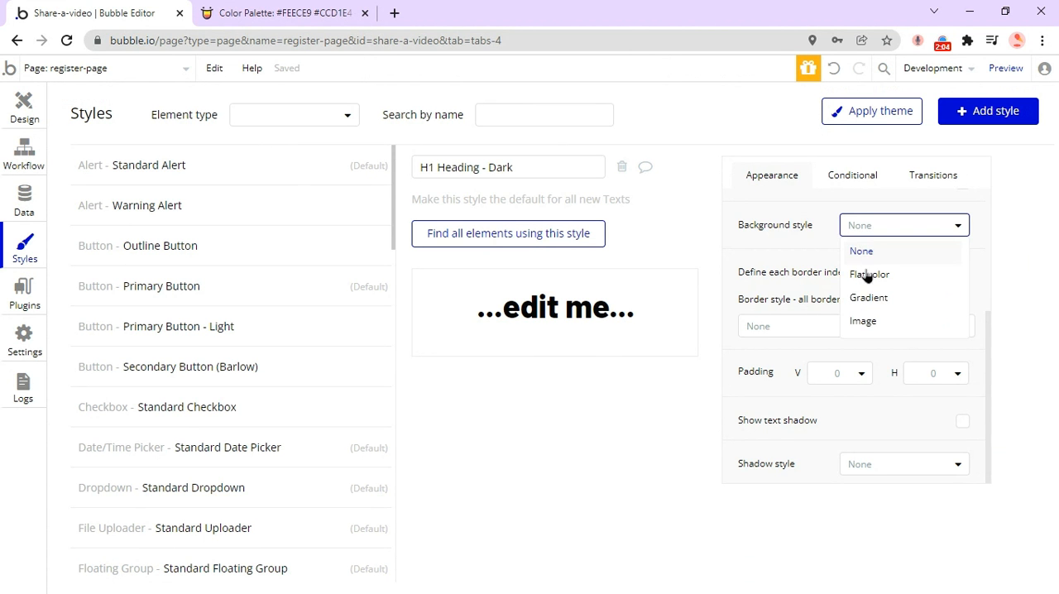
{"action": "left_click", "coordinate": [867, 276]}
{"action": "left_click", "coordinate": [896, 222]}
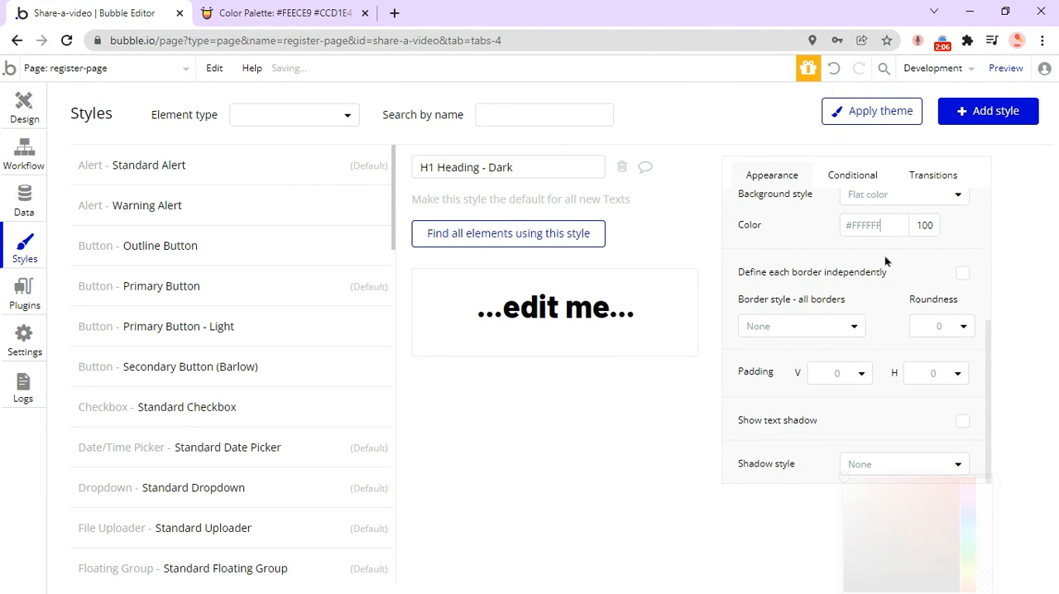
{"action": "left_click", "coordinate": [932, 366]}
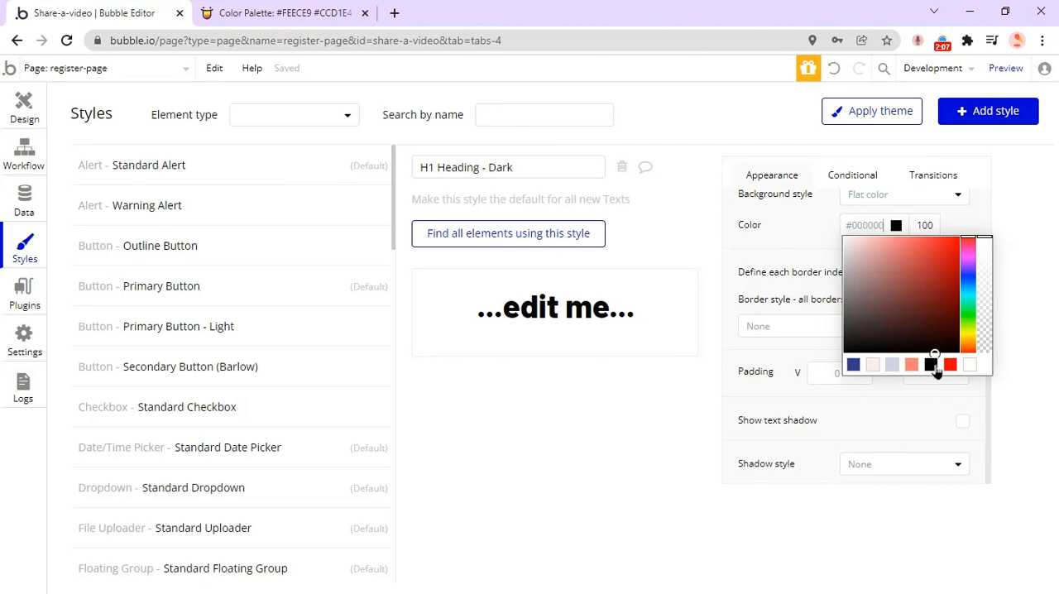
{"action": "left_click", "coordinate": [950, 365]}
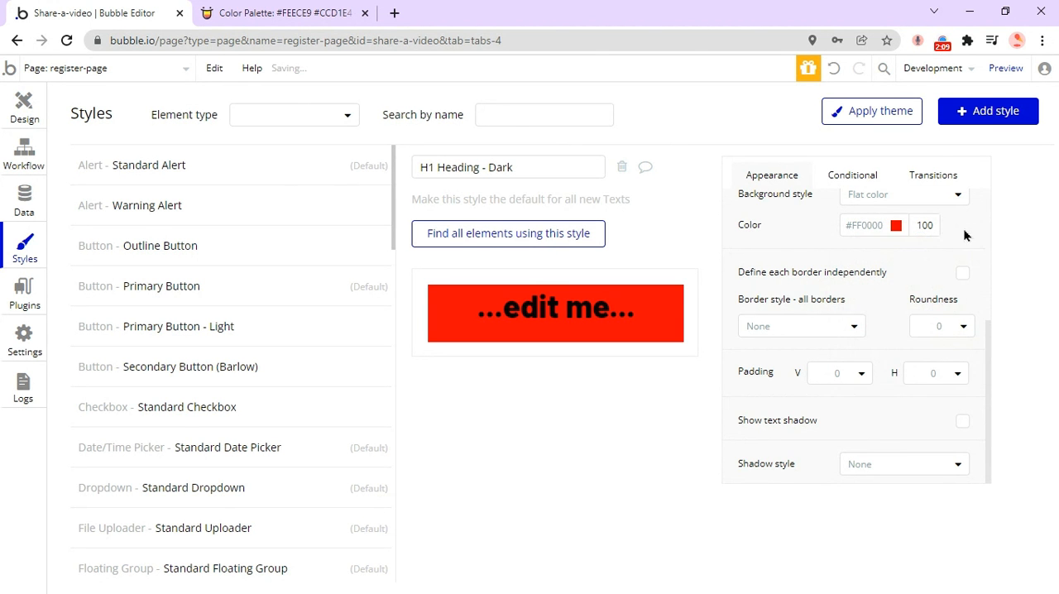
Set the background style of the H1 Heading - Dark style back to None.
{"action": "scroll", "coordinate": [964, 235], "scroll_direction": "up", "scroll_amount": 3}
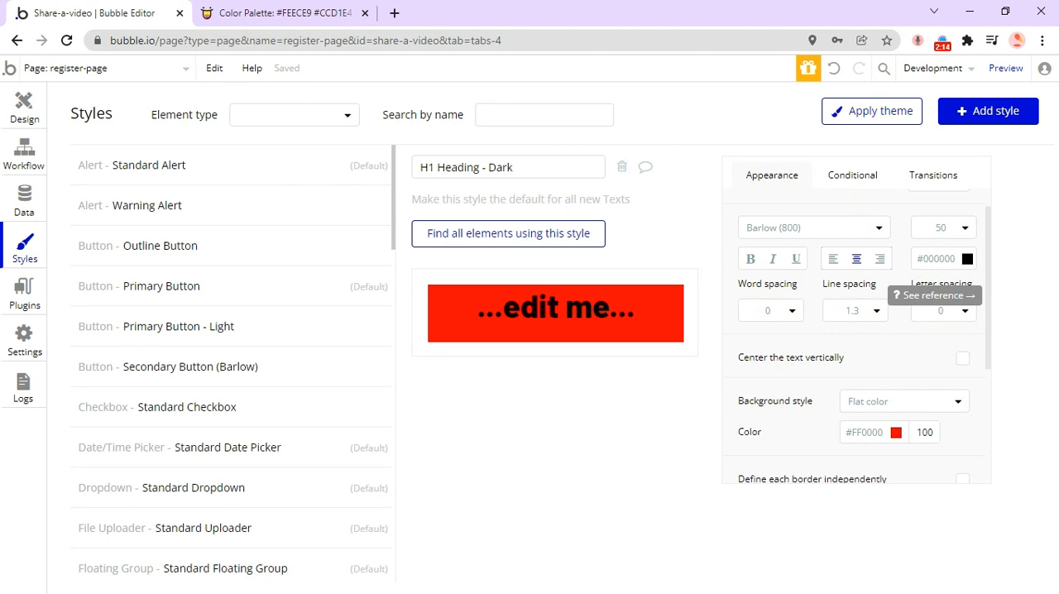
{"action": "left_click", "coordinate": [894, 401]}
{"action": "left_click", "coordinate": [868, 430]}
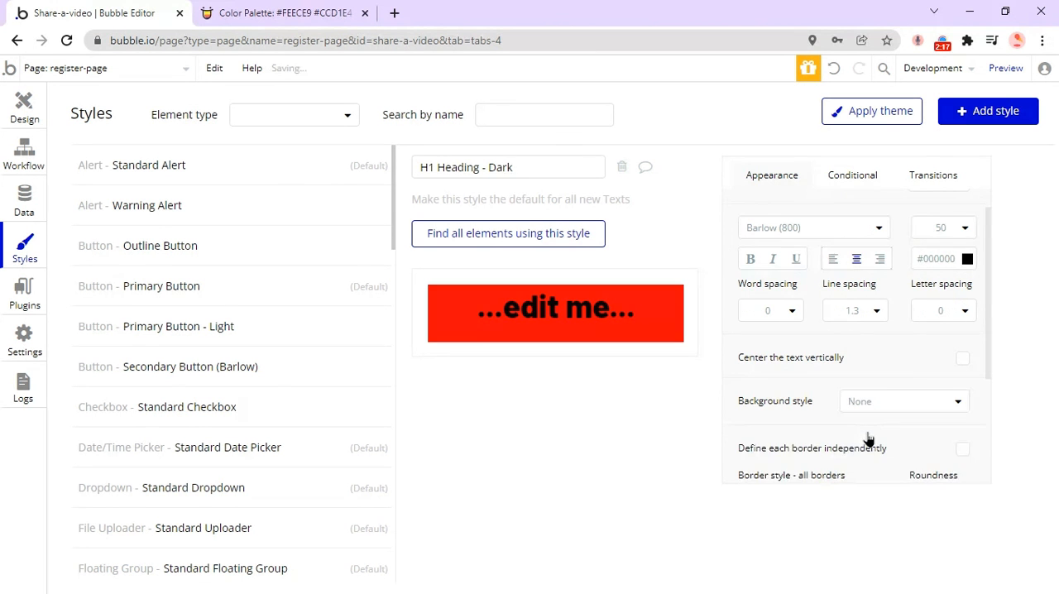
{"action": "scroll", "coordinate": [868, 432], "scroll_direction": "up", "scroll_amount": 1}
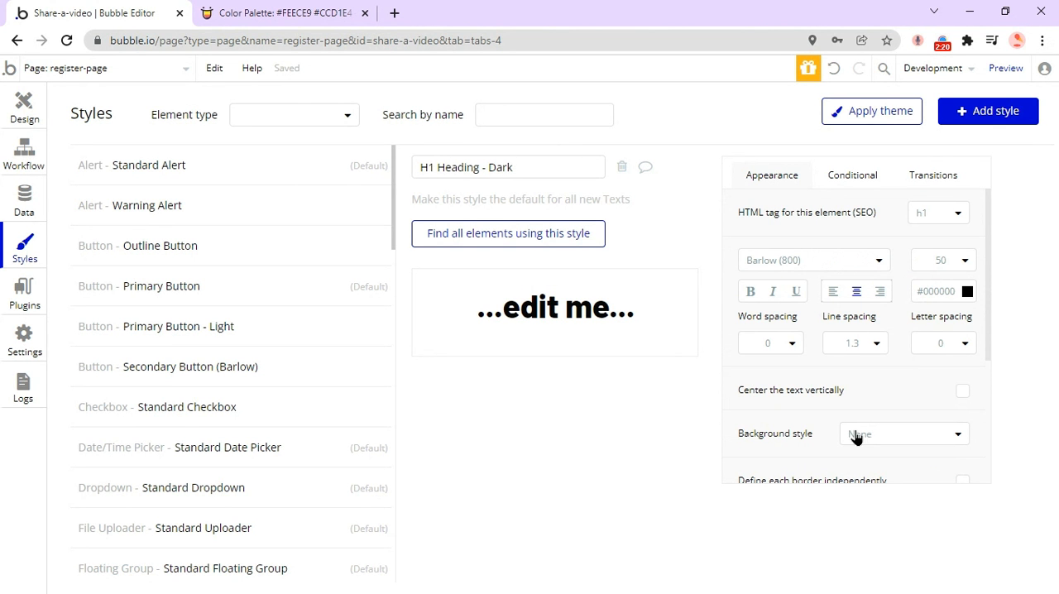
{"action": "left_click", "coordinate": [959, 294]}
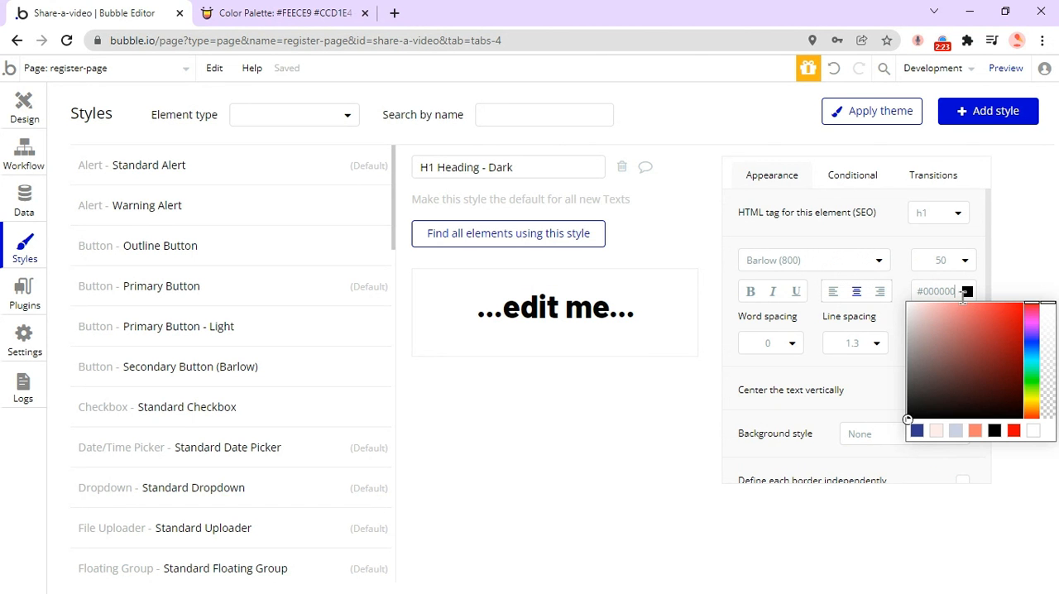
{"action": "left_click", "coordinate": [968, 352]}
{"action": "left_click_drag", "start_coordinate": [986, 331], "coordinate": [1057, 477]}
{"action": "left_click", "coordinate": [1021, 285]}
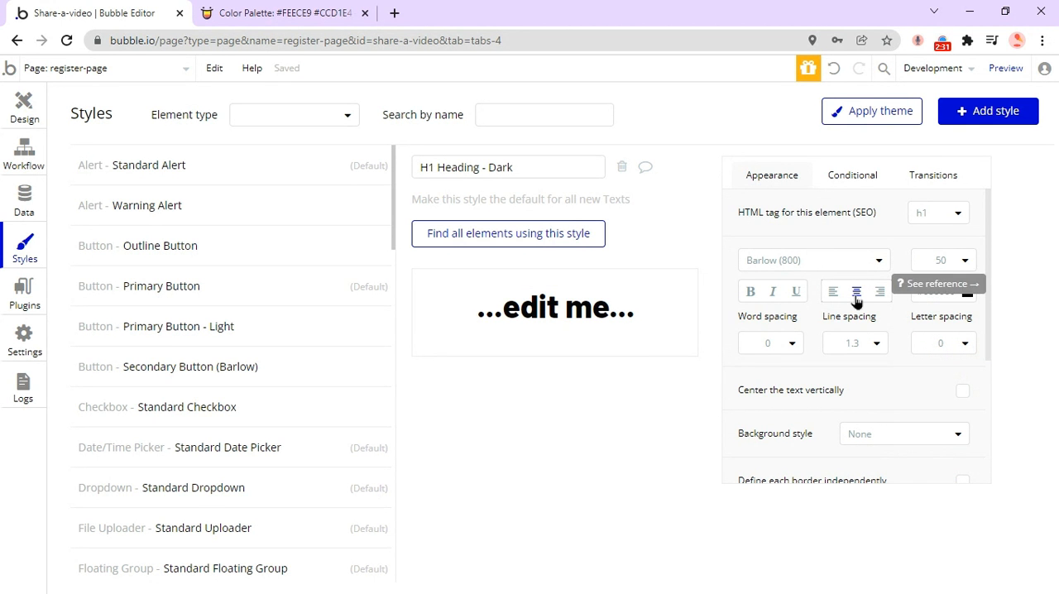
Set the heading text on the register page to "Register To Our App" and move the heading slightly lower on the page.
{"action": "left_click", "coordinate": [23, 118]}
{"action": "left_click", "coordinate": [875, 176]}
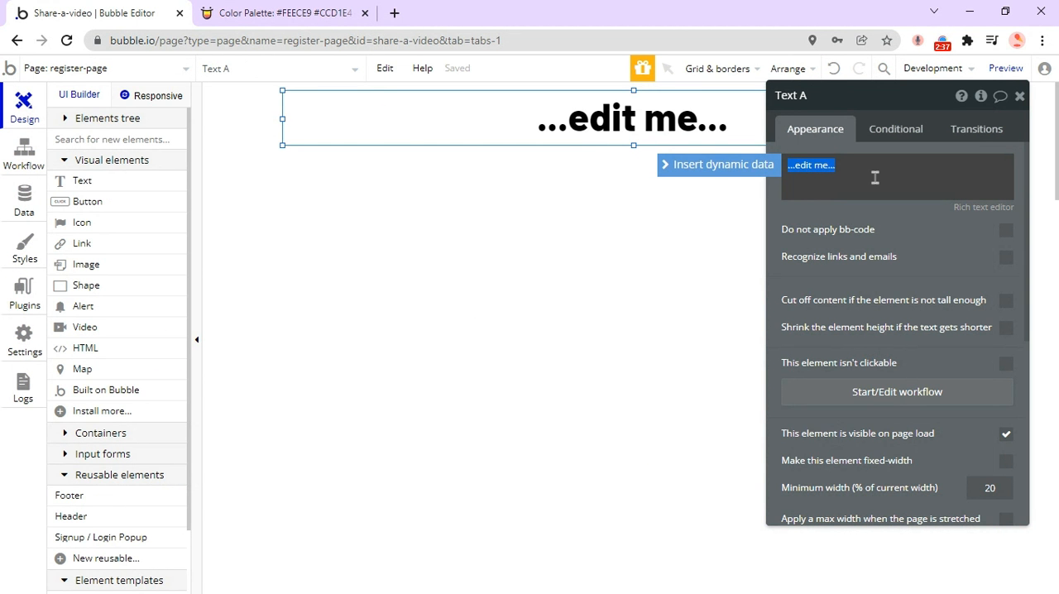
{"action": "type", "text": "RE"}
{"action": "key", "text": "BackSpace"}
{"action": "type", "text": "egister To Our App"}
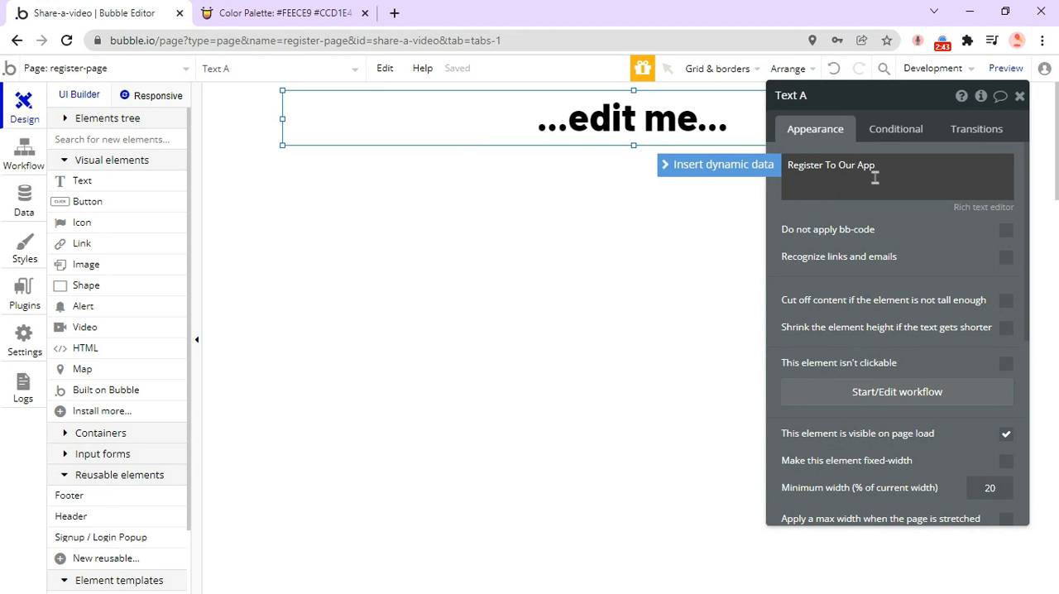
{"action": "left_click", "coordinate": [765, 244]}
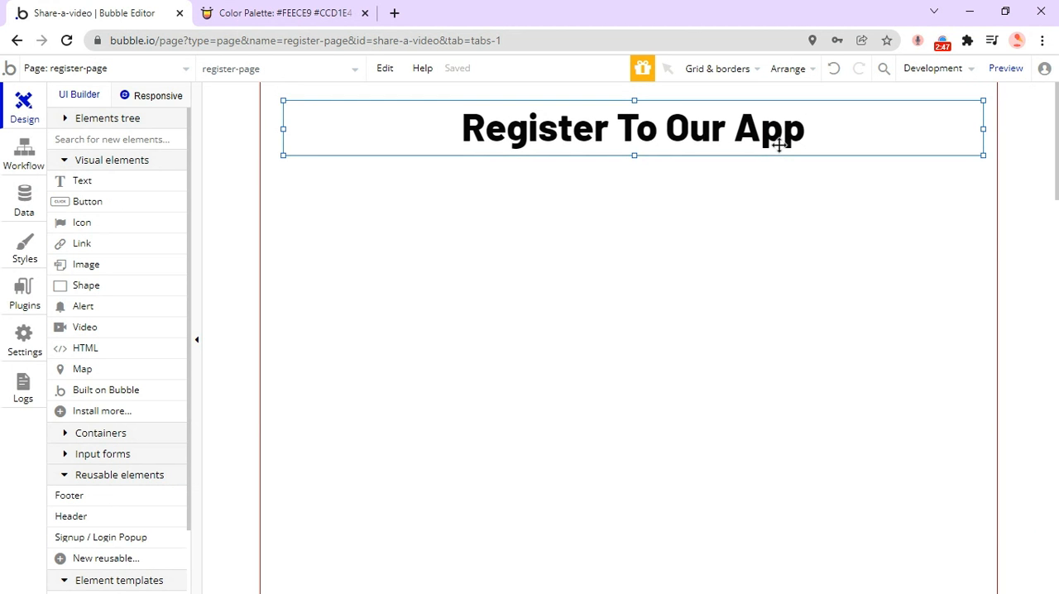
{"action": "left_click_drag", "start_coordinate": [779, 145], "coordinate": [770, 157]}
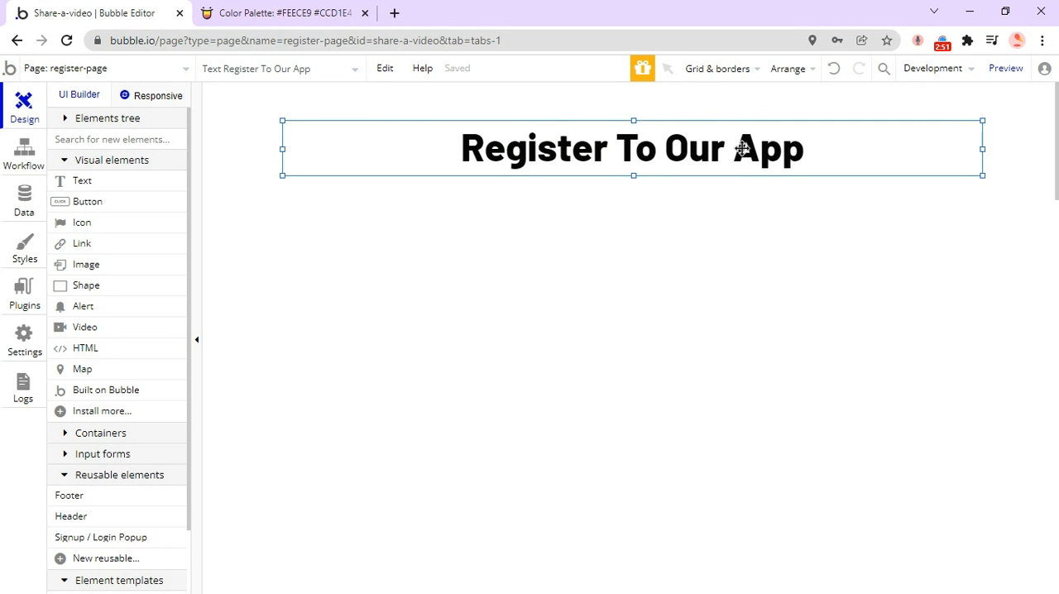
{"action": "left_click_drag", "start_coordinate": [742, 147], "coordinate": [739, 135]}
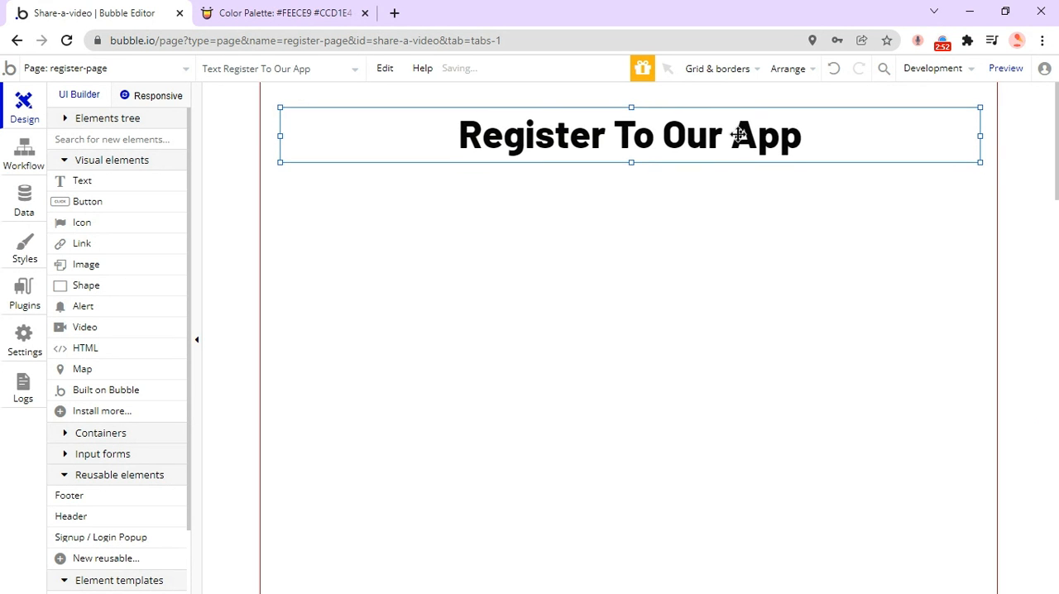
Preview the register page, check how the heading is rendered, and close the preview to return to the editor.
{"action": "left_click", "coordinate": [1003, 68]}
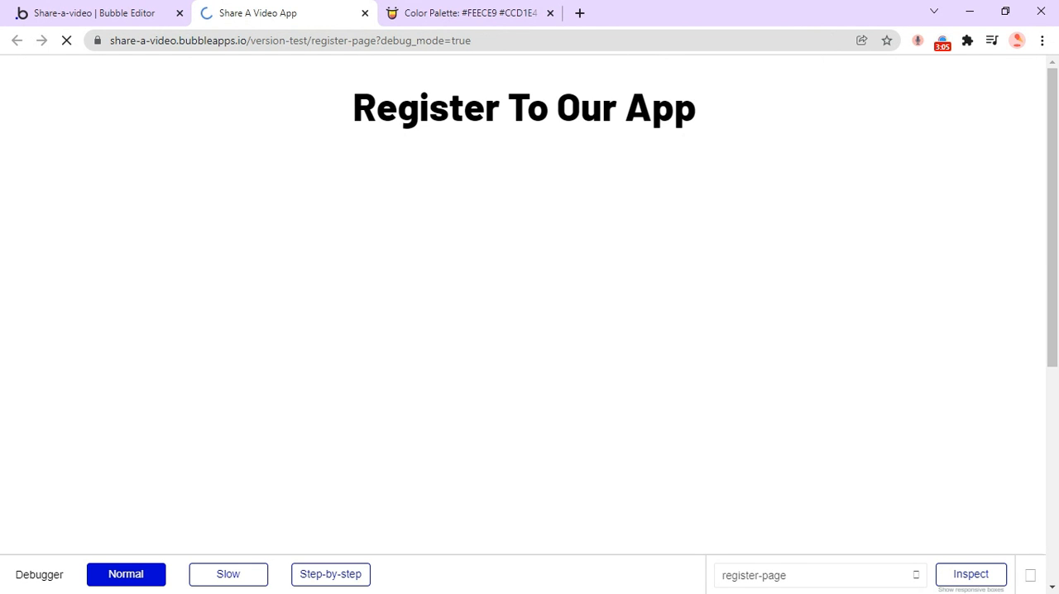
{"action": "triple_click", "coordinate": [582, 76]}
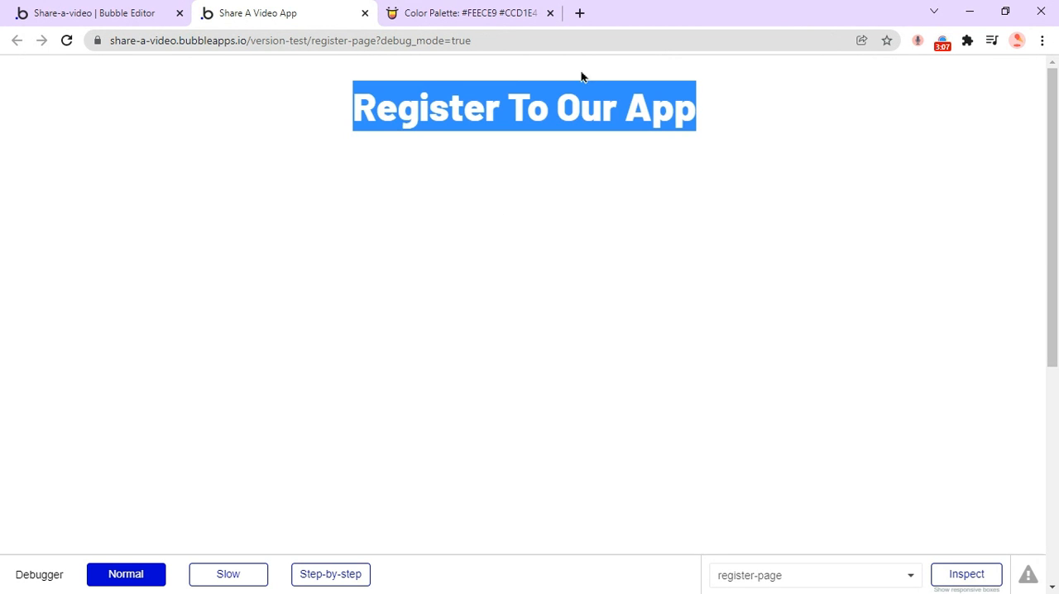
{"action": "left_click", "coordinate": [684, 117]}
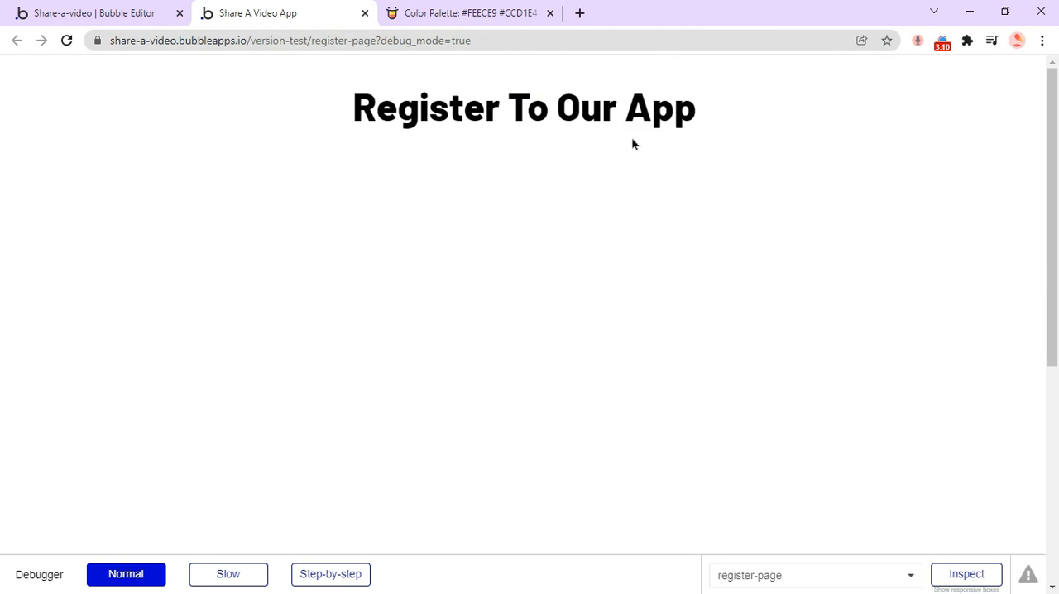
{"action": "left_click", "coordinate": [37, 14]}
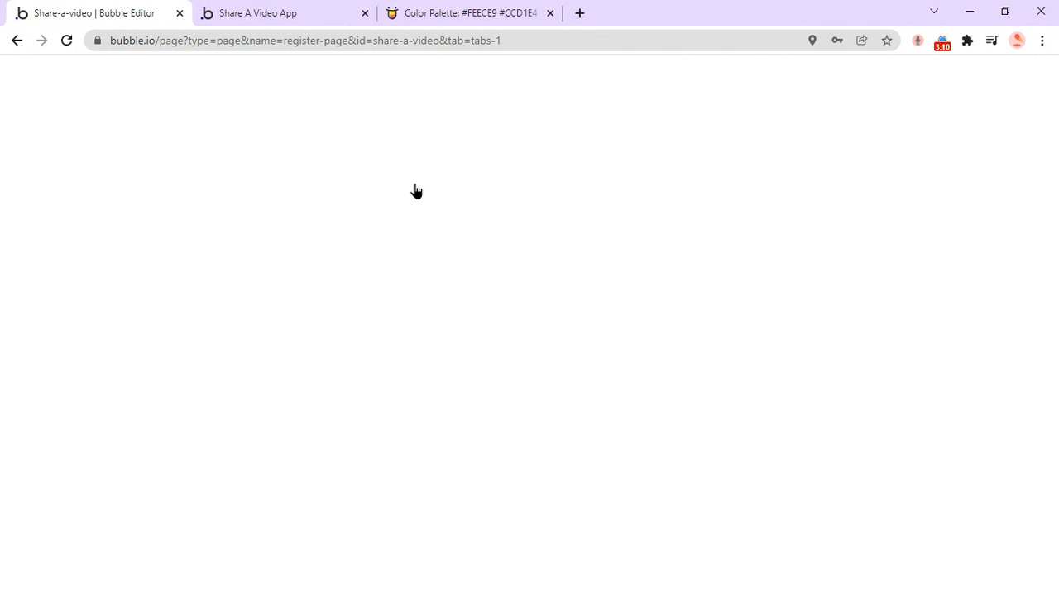
{"action": "key", "text": "ctrl+Tab"}
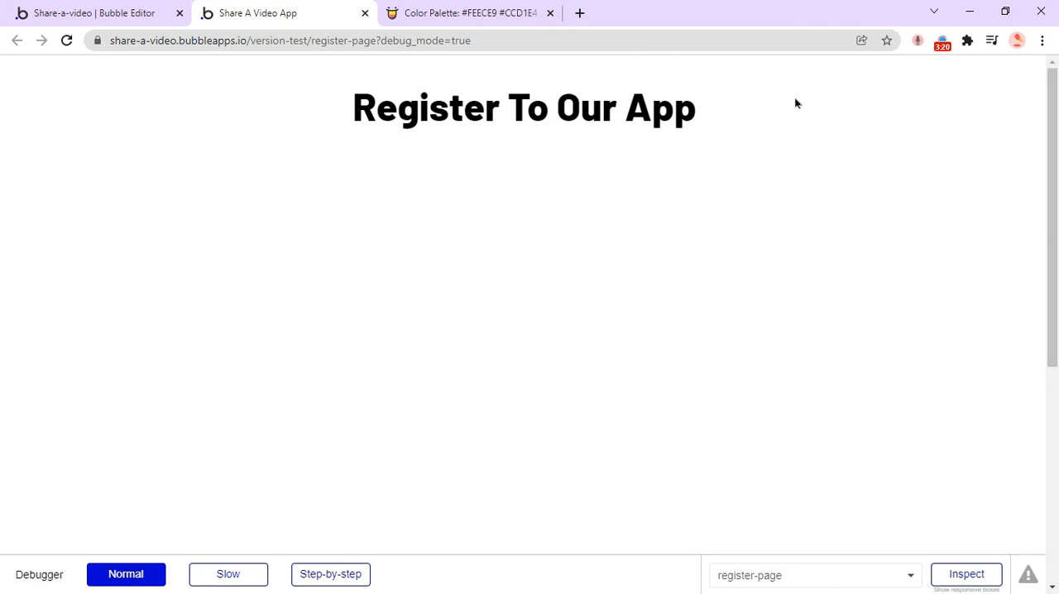
{"action": "left_click", "coordinate": [365, 13]}
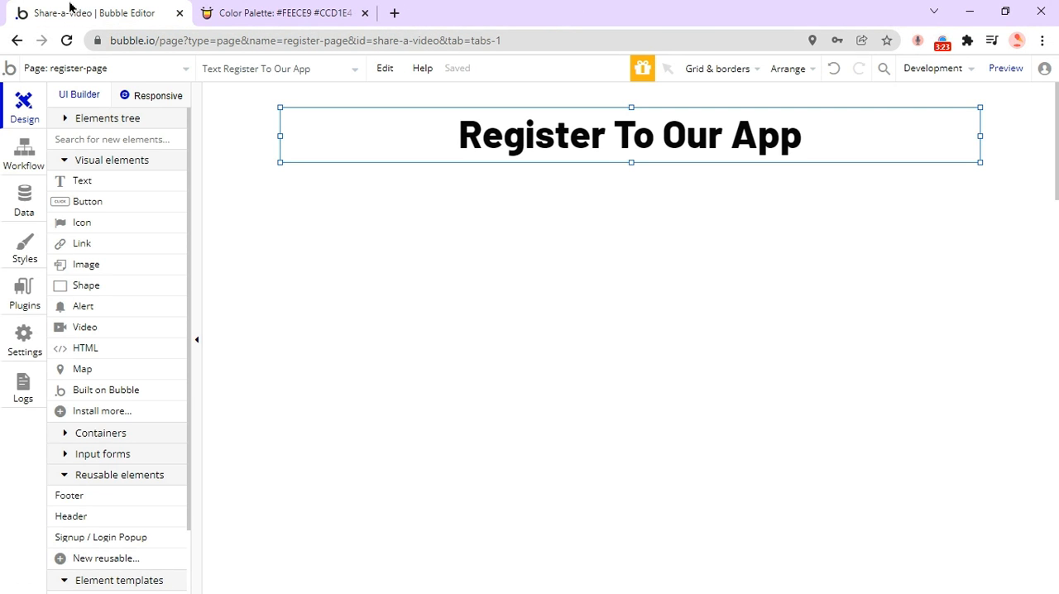
Add a text element about 229 by 41 px reading "Name" below the heading and shift it slightly to the right.
{"action": "left_click", "coordinate": [505, 218]}
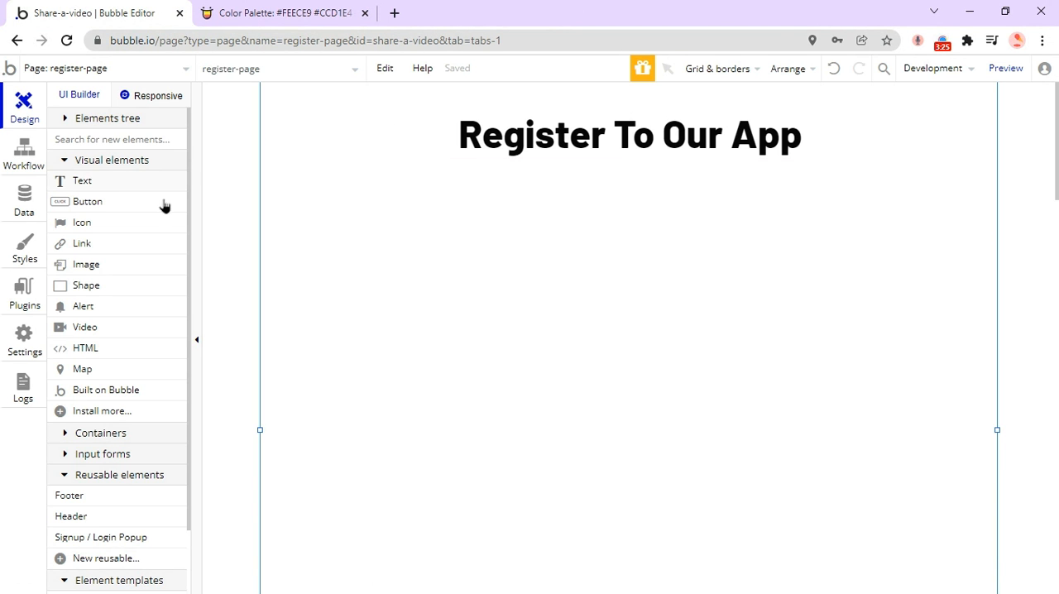
{"action": "left_click", "coordinate": [116, 182]}
{"action": "left_click_drag", "start_coordinate": [367, 206], "coordinate": [507, 243]}
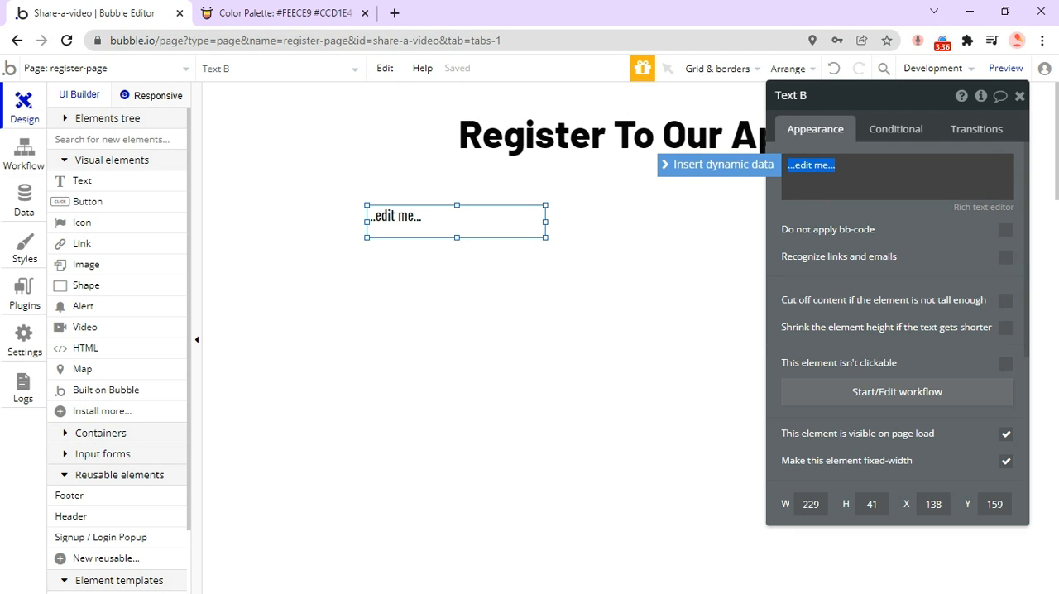
{"action": "type", "text": "Name"}
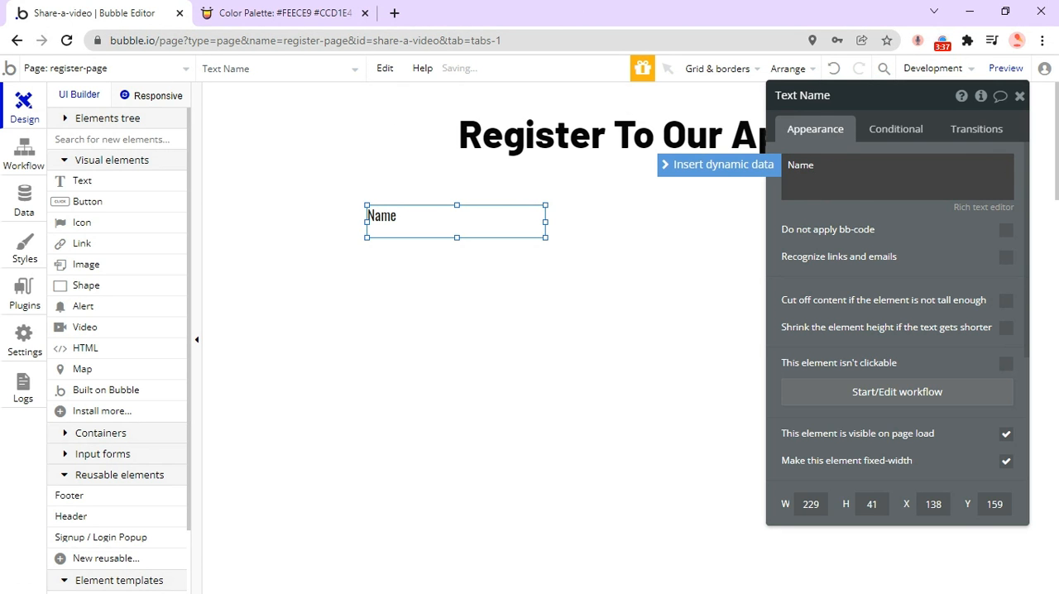
{"action": "left_click", "coordinate": [1013, 97]}
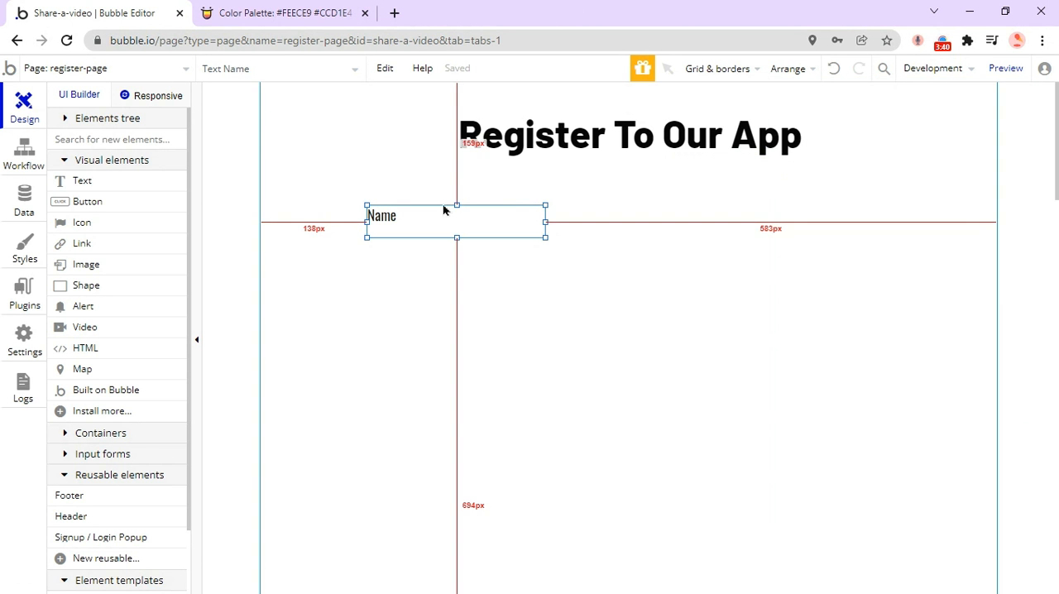
{"action": "left_click_drag", "start_coordinate": [423, 215], "coordinate": [444, 213]}
{"action": "left_click", "coordinate": [479, 307]}
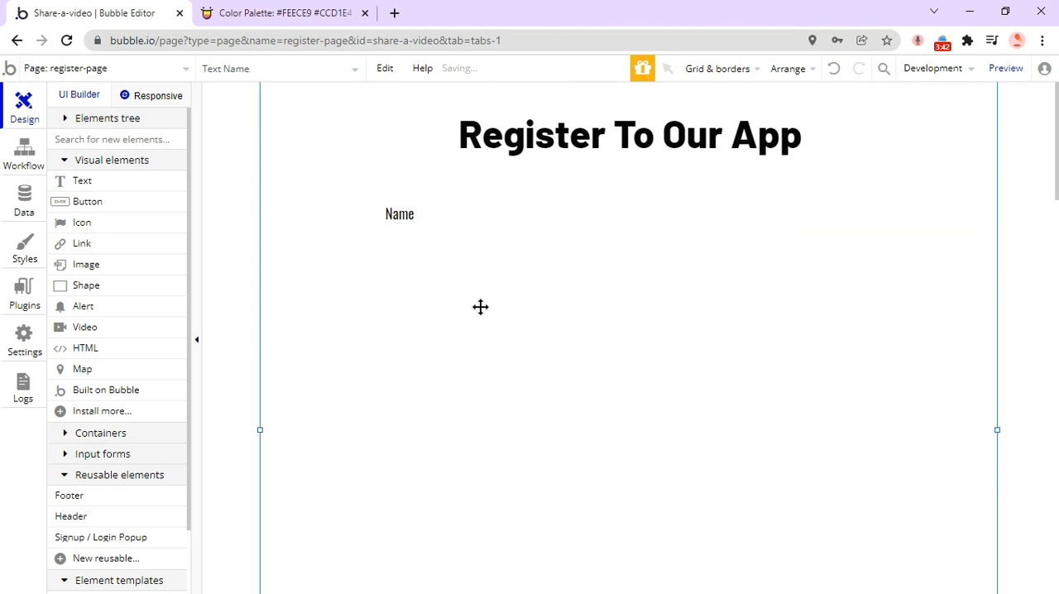
Copy the Name text element and collapse the Visual elements, Reusable elements and Element templates groups.
{"action": "left_click", "coordinate": [420, 207]}
{"action": "key", "text": "ctrl+c"}
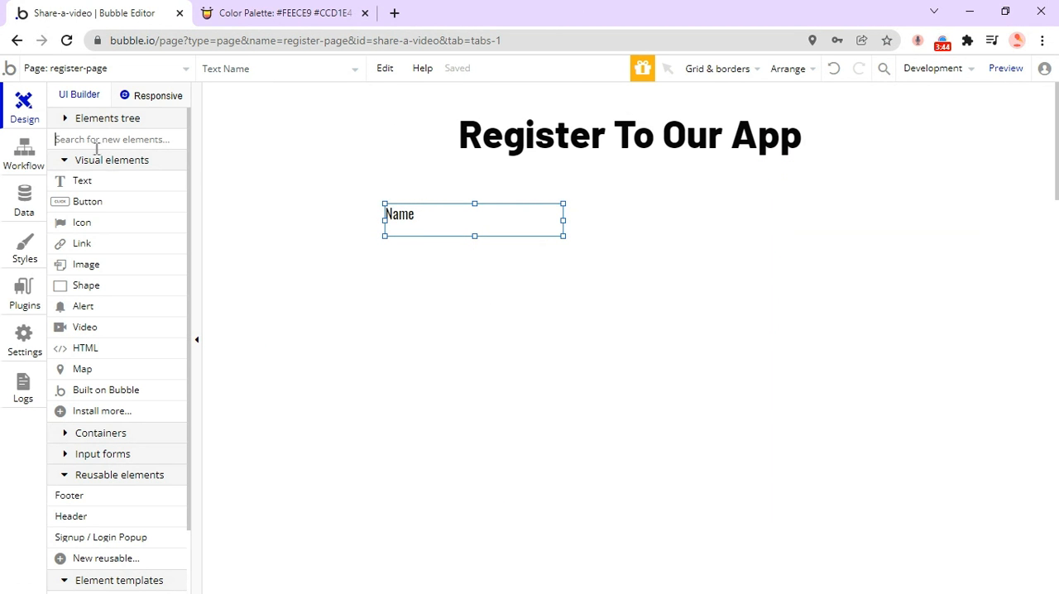
{"action": "left_click", "coordinate": [93, 160]}
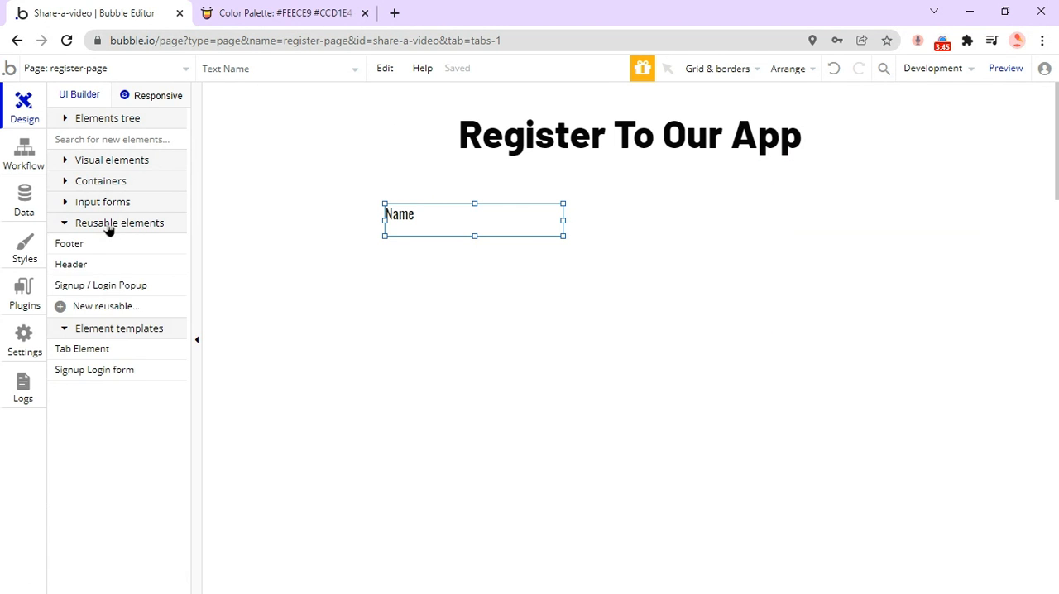
{"action": "left_click", "coordinate": [116, 223]}
{"action": "left_click", "coordinate": [136, 241]}
{"action": "left_click", "coordinate": [418, 246]}
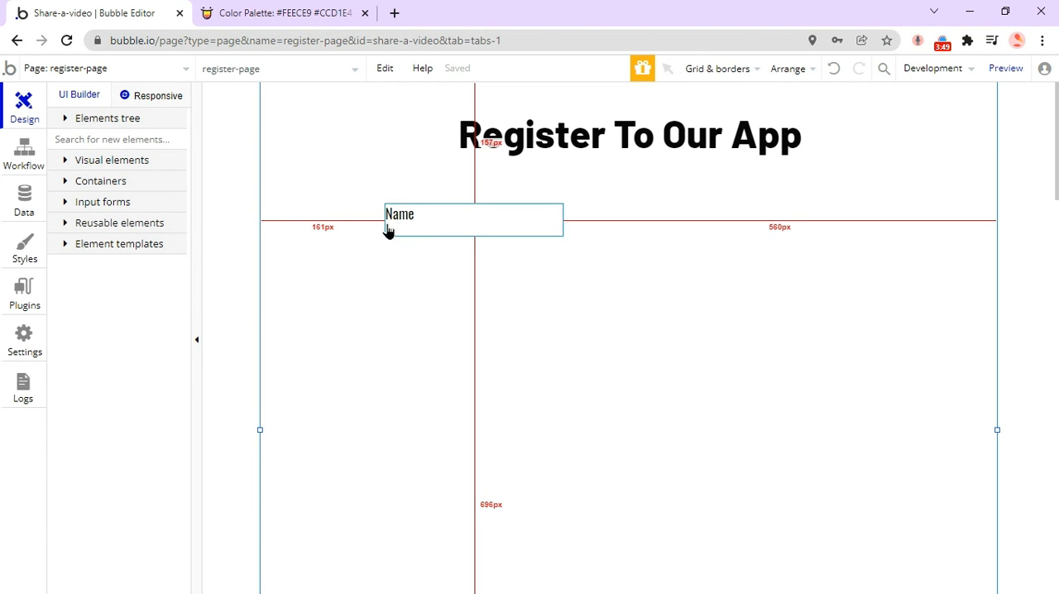
Review the app's custom data types, examining the fields of User and Video.
{"action": "left_click", "coordinate": [24, 202]}
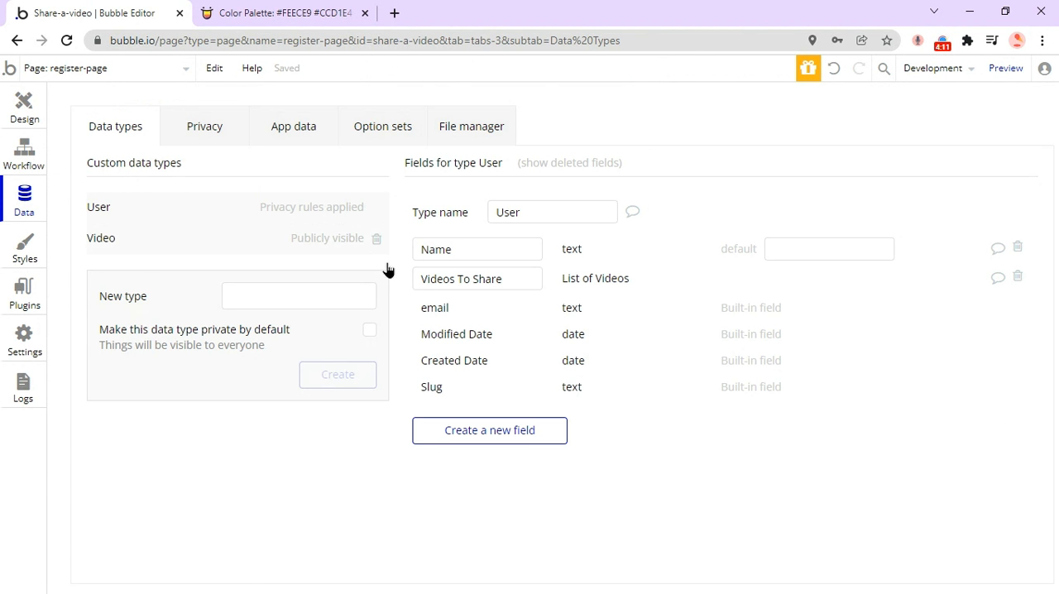
{"action": "left_click", "coordinate": [493, 212]}
{"action": "left_click", "coordinate": [696, 206]}
{"action": "mouse_move", "coordinate": [438, 314]}
{"action": "mouse_move", "coordinate": [462, 336]}
{"action": "mouse_move", "coordinate": [490, 357]}
{"action": "left_click", "coordinate": [193, 254]}
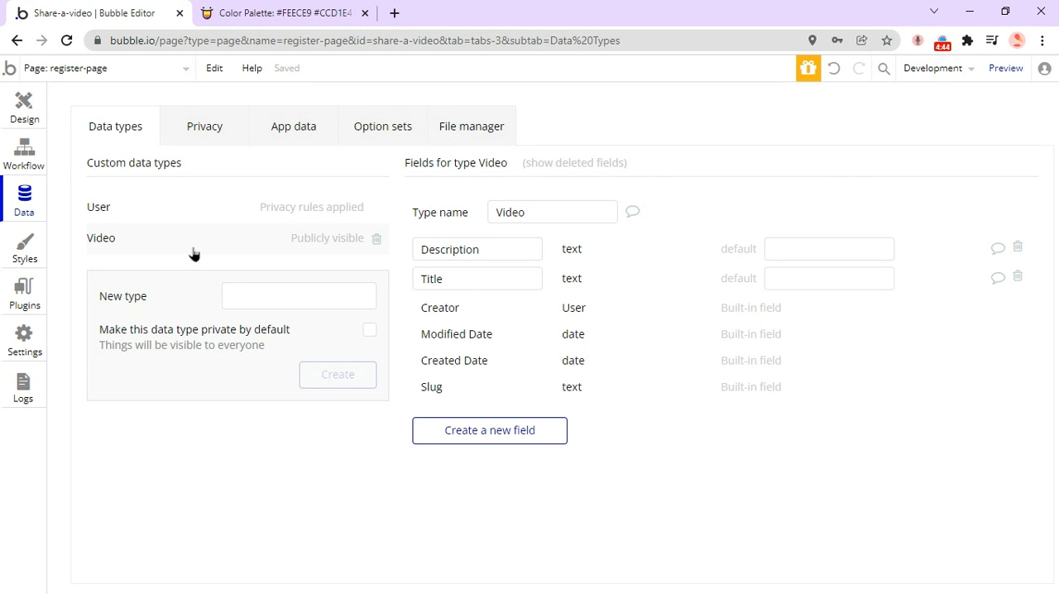
Create a new custom data type named example.
{"action": "left_click", "coordinate": [265, 298]}
{"action": "type", "text": "example"}
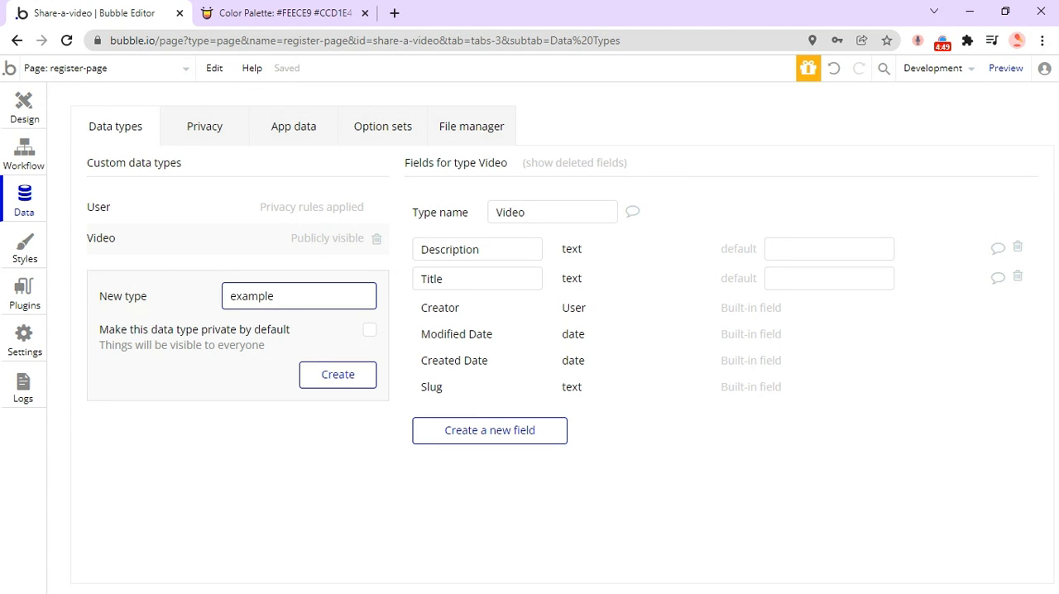
{"action": "left_click", "coordinate": [331, 379]}
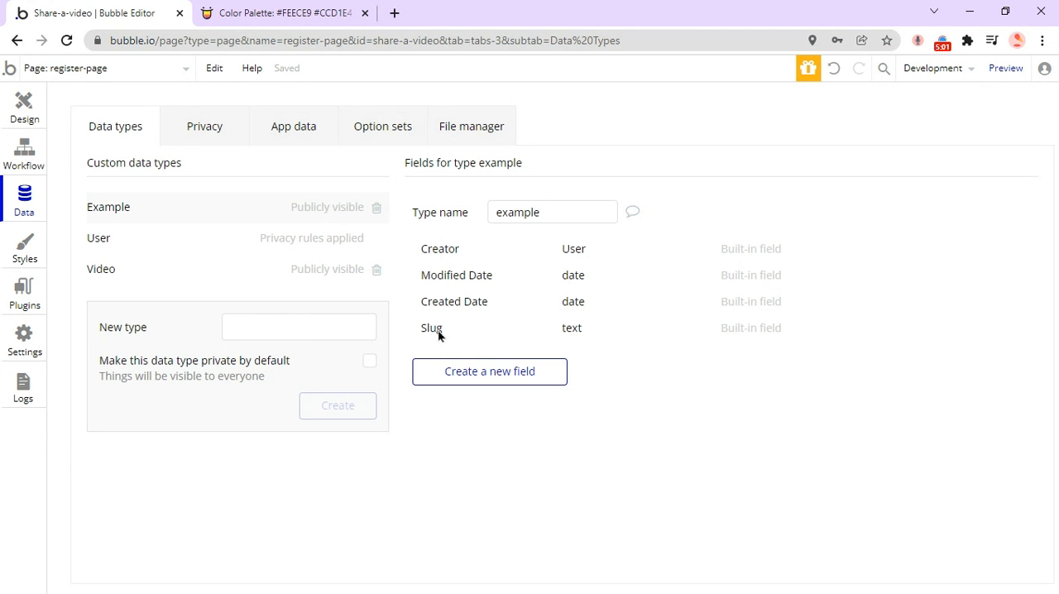
Look through the fields of the Video and User data types and delete the example data type.
{"action": "left_click", "coordinate": [160, 269]}
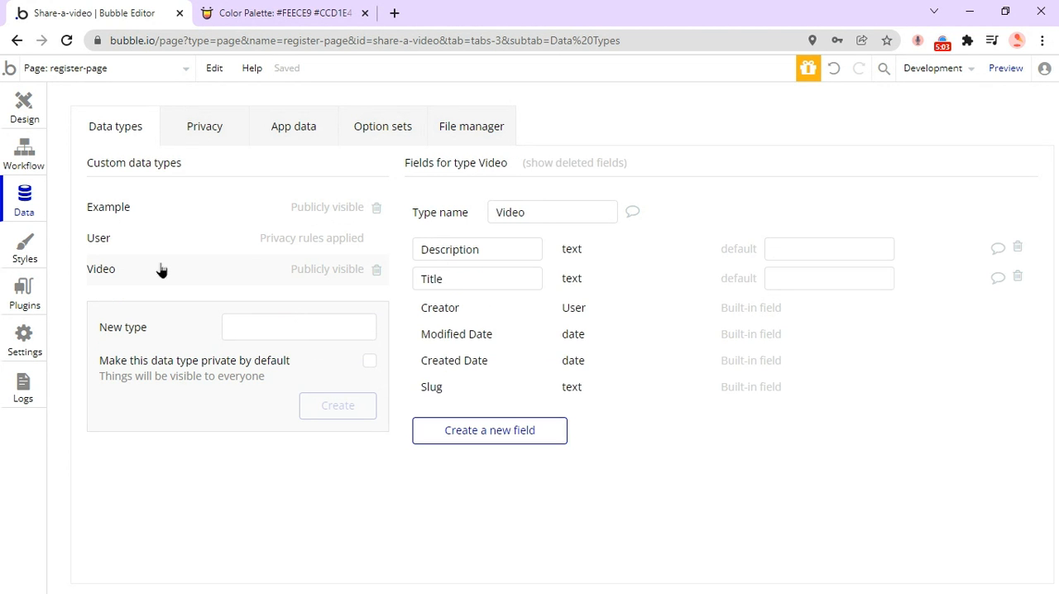
{"action": "left_click", "coordinate": [173, 238]}
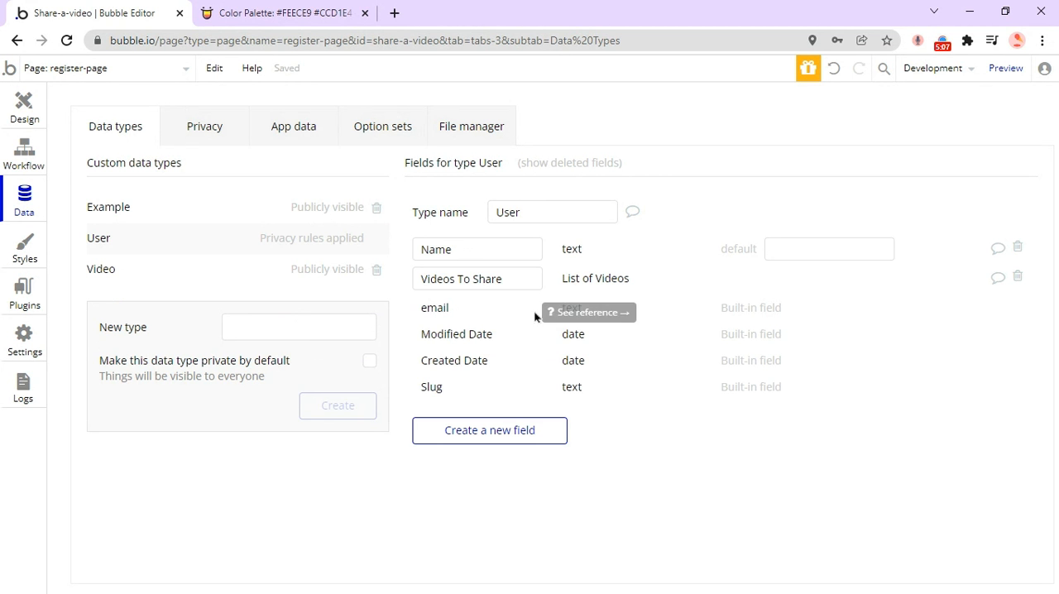
{"action": "left_click", "coordinate": [351, 207]}
{"action": "left_click", "coordinate": [377, 209]}
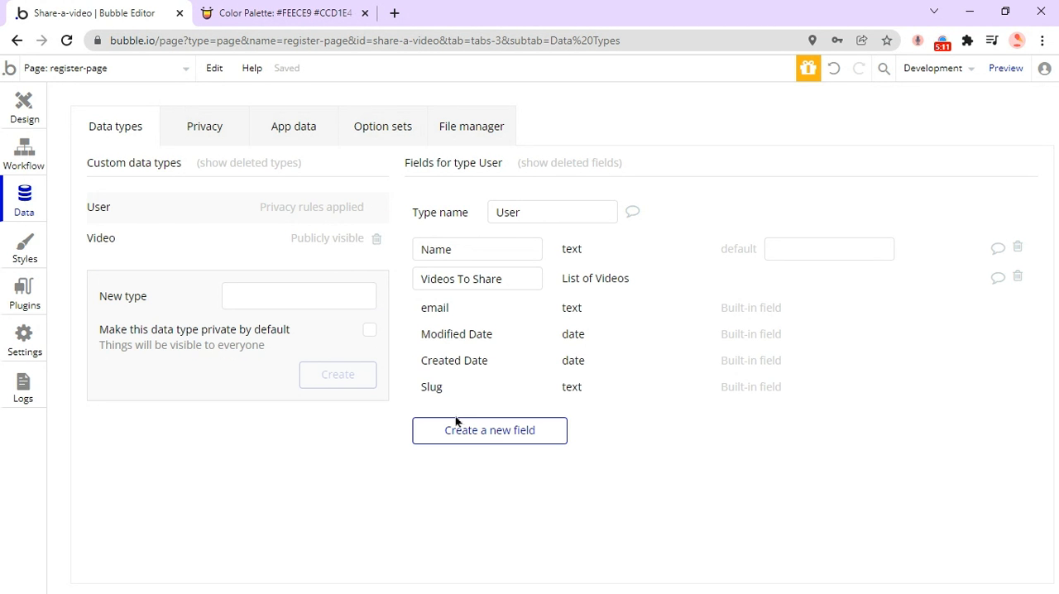
Try to add a new field named Email of type text to the User data type.
{"action": "left_click", "coordinate": [487, 431]}
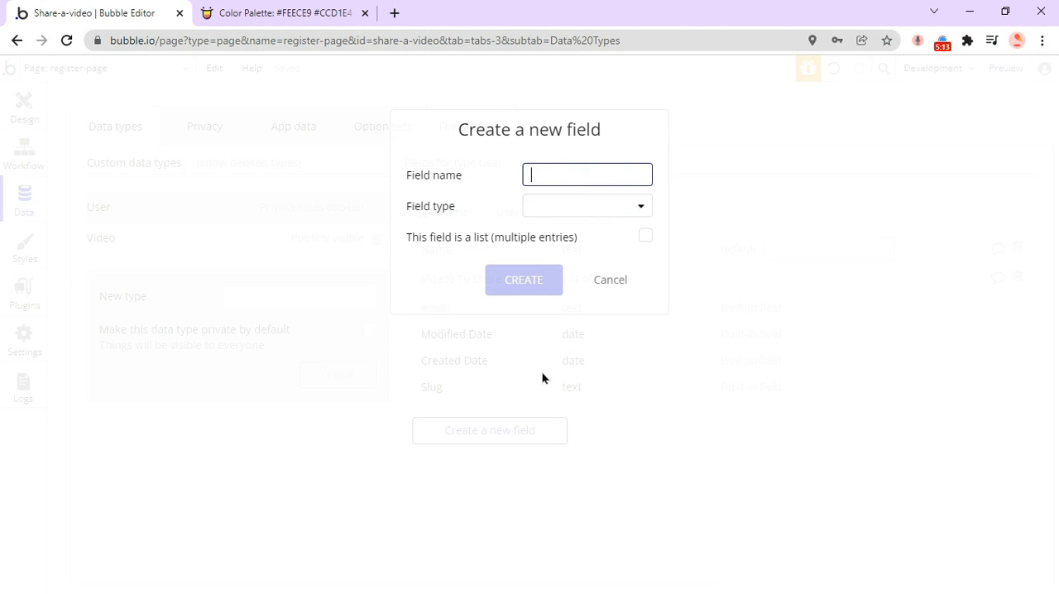
{"action": "type", "text": "Email"}
{"action": "left_click", "coordinate": [607, 235]}
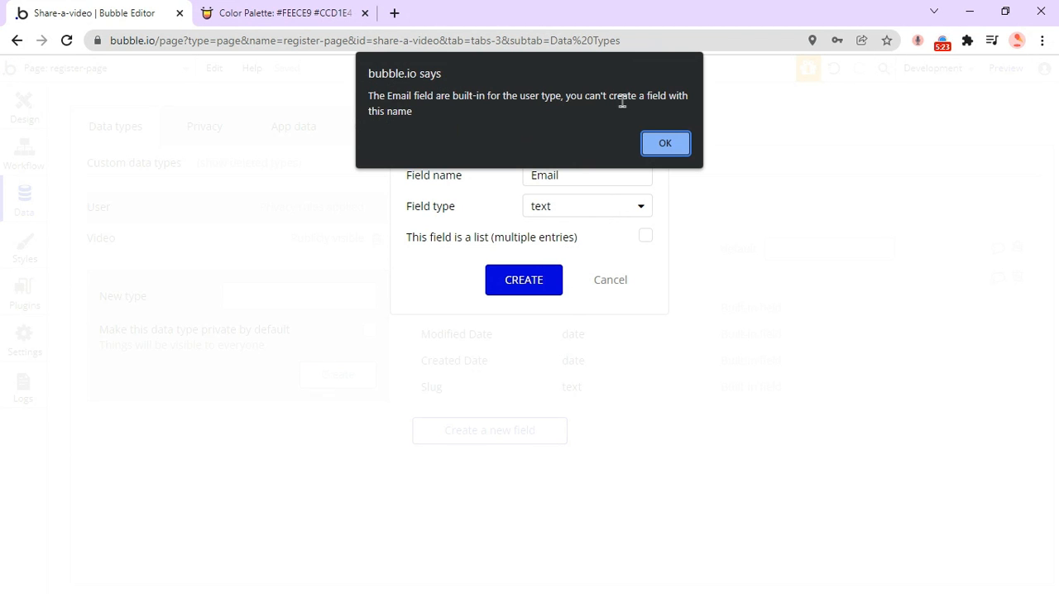
{"action": "left_click", "coordinate": [662, 143]}
{"action": "left_click", "coordinate": [617, 286]}
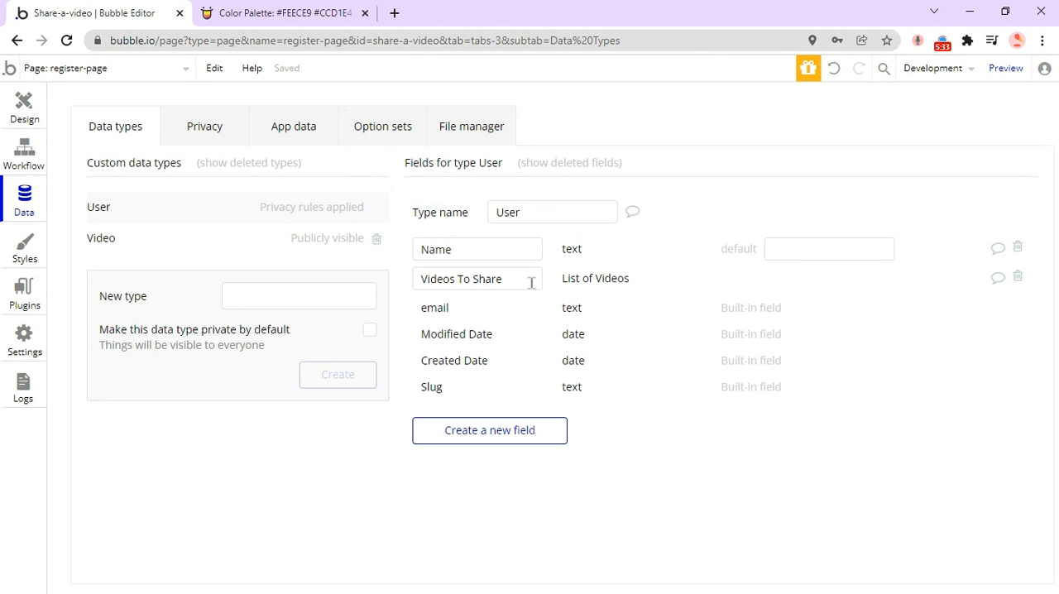
{"action": "left_click", "coordinate": [534, 433]}
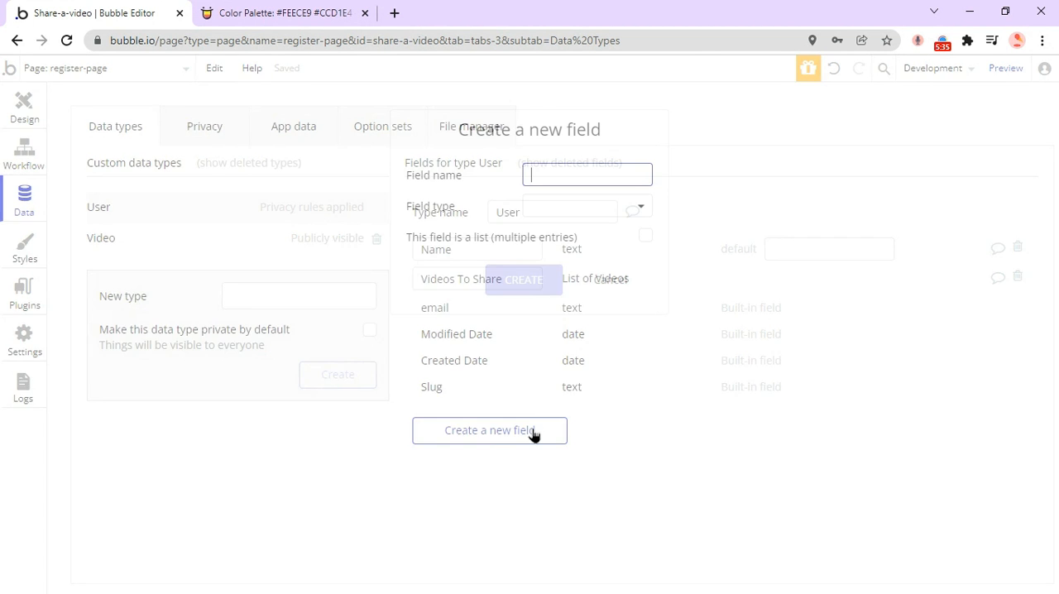
{"action": "key", "text": "Tab"}
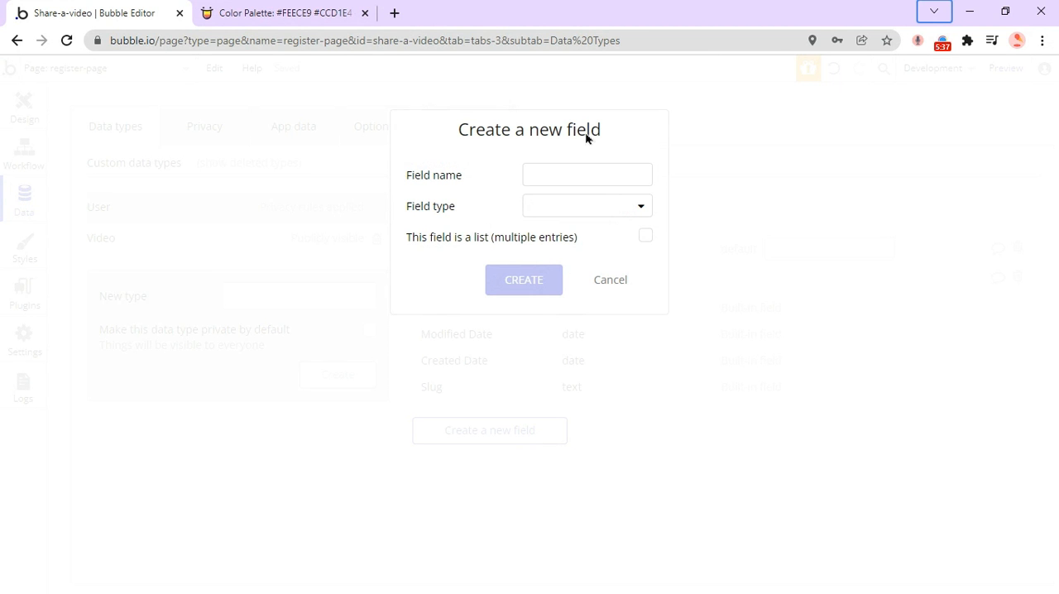
{"action": "left_click", "coordinate": [570, 173]}
{"action": "type", "text": "Name"}
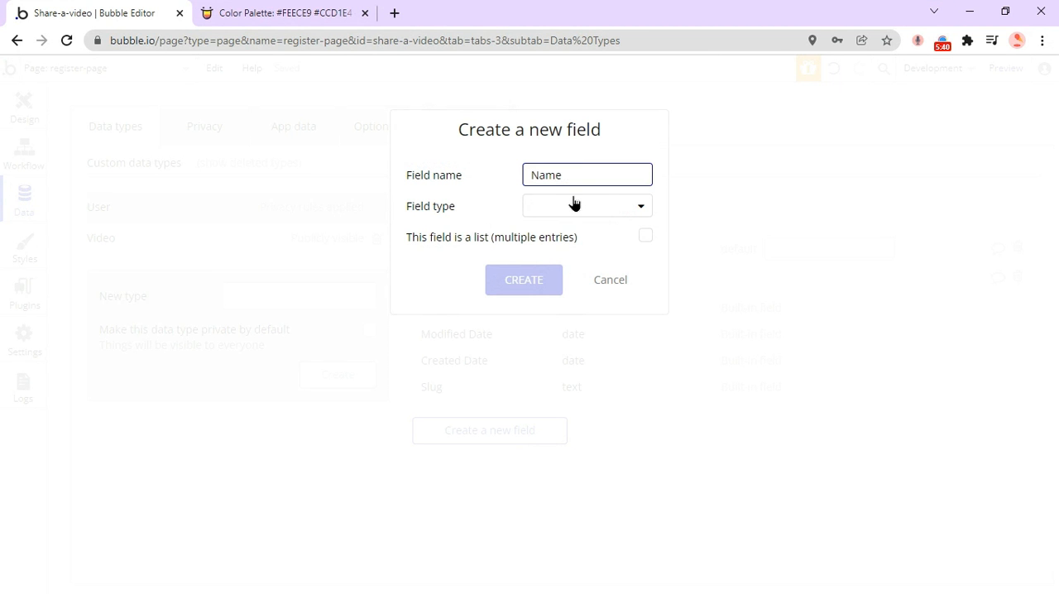
{"action": "left_click", "coordinate": [575, 205]}
{"action": "left_click", "coordinate": [563, 236]}
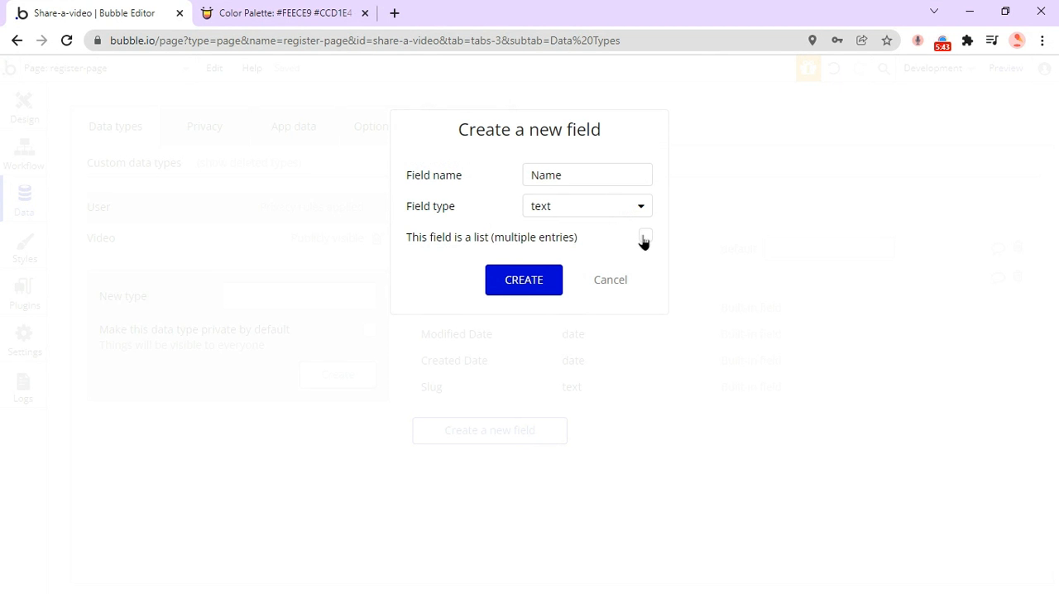
{"action": "left_click", "coordinate": [610, 279]}
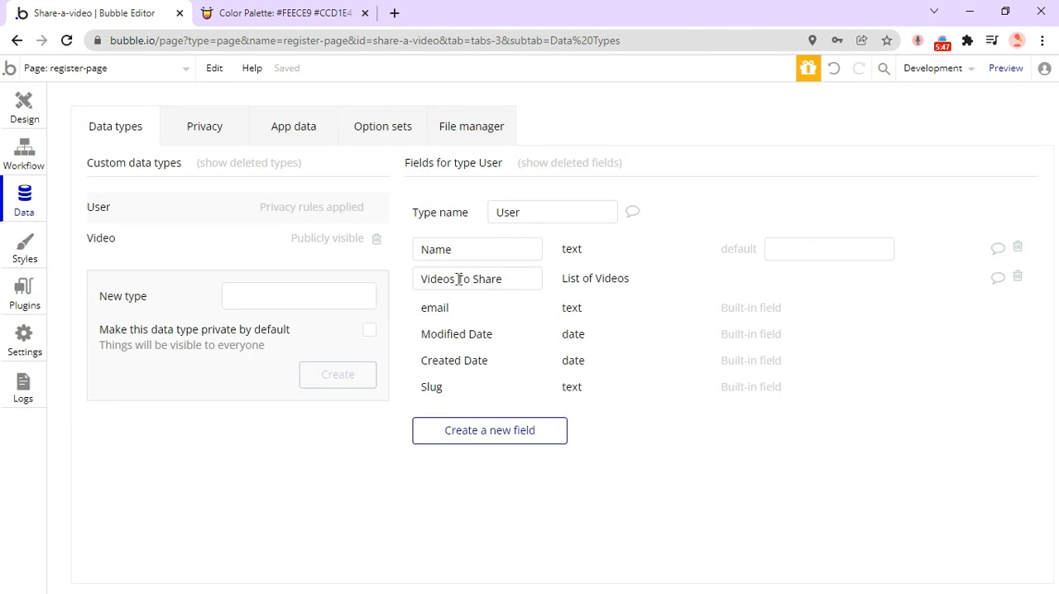
Add a second list field named Videos To Share of type Video to the User data type, and delete that duplicate field.
{"action": "left_click", "coordinate": [503, 430]}
{"action": "type", "text": "Videos To "}
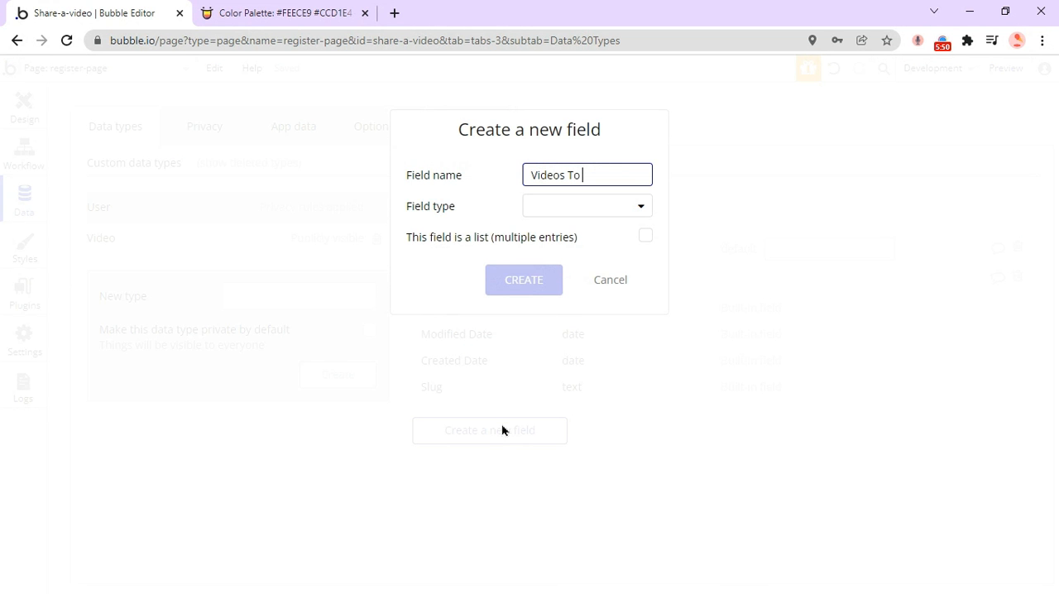
{"action": "type", "text": "Share"}
{"action": "left_click", "coordinate": [563, 206]}
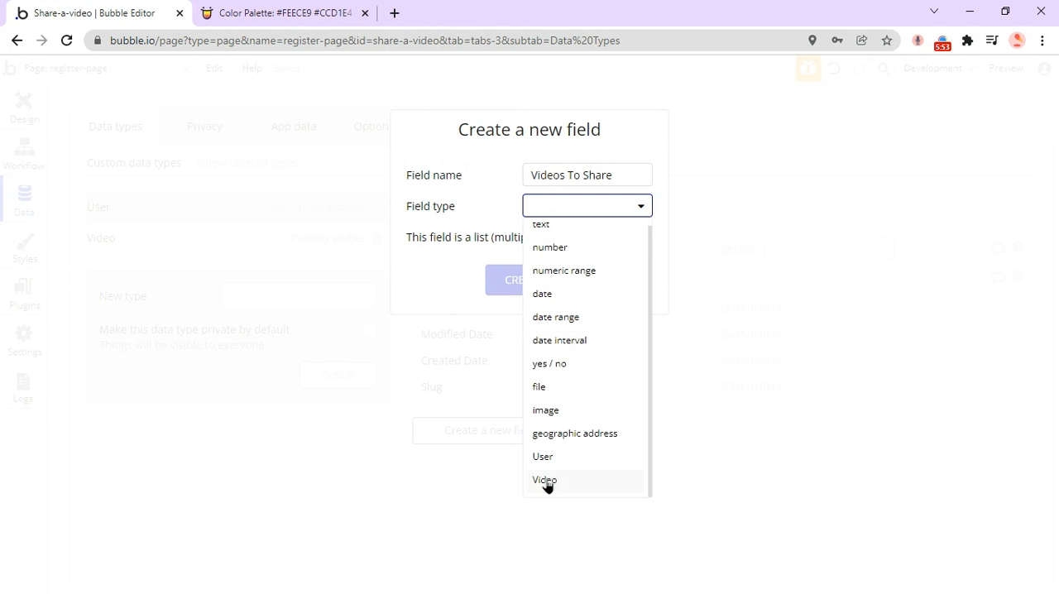
{"action": "left_click", "coordinate": [545, 481]}
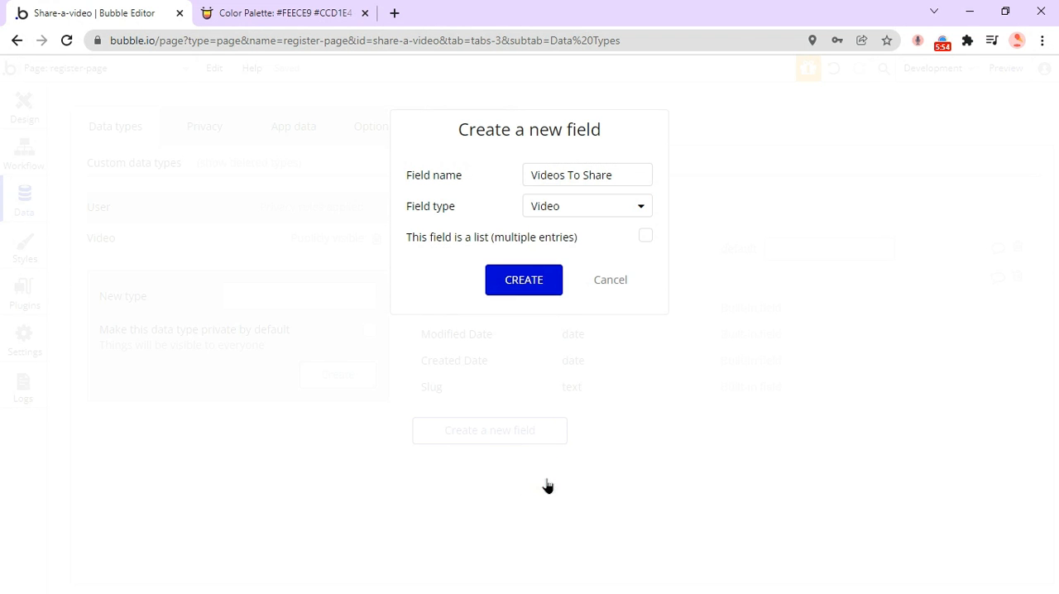
{"action": "left_click", "coordinate": [646, 238]}
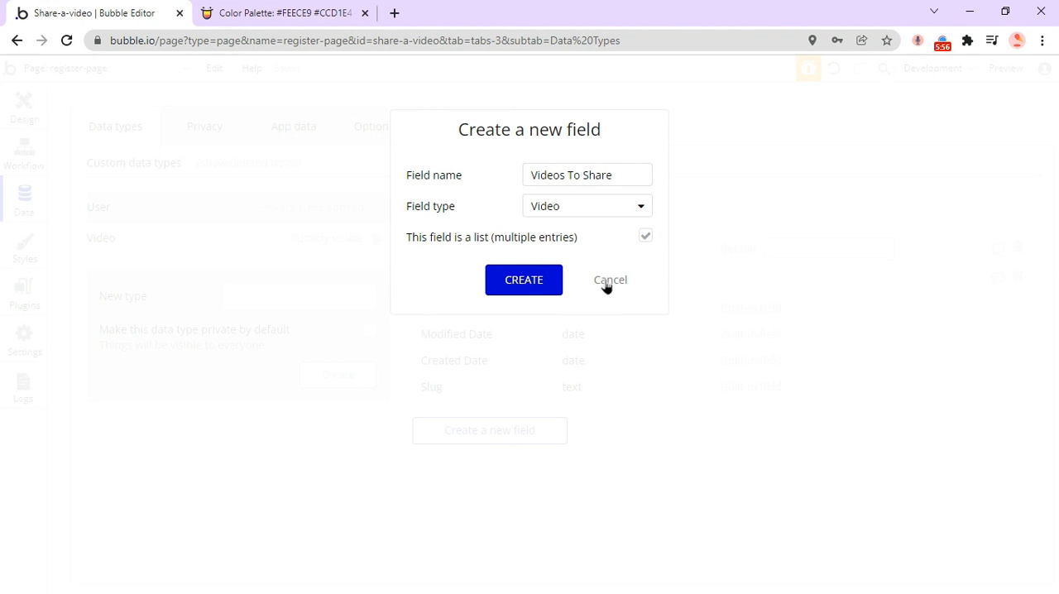
{"action": "left_click", "coordinate": [538, 287]}
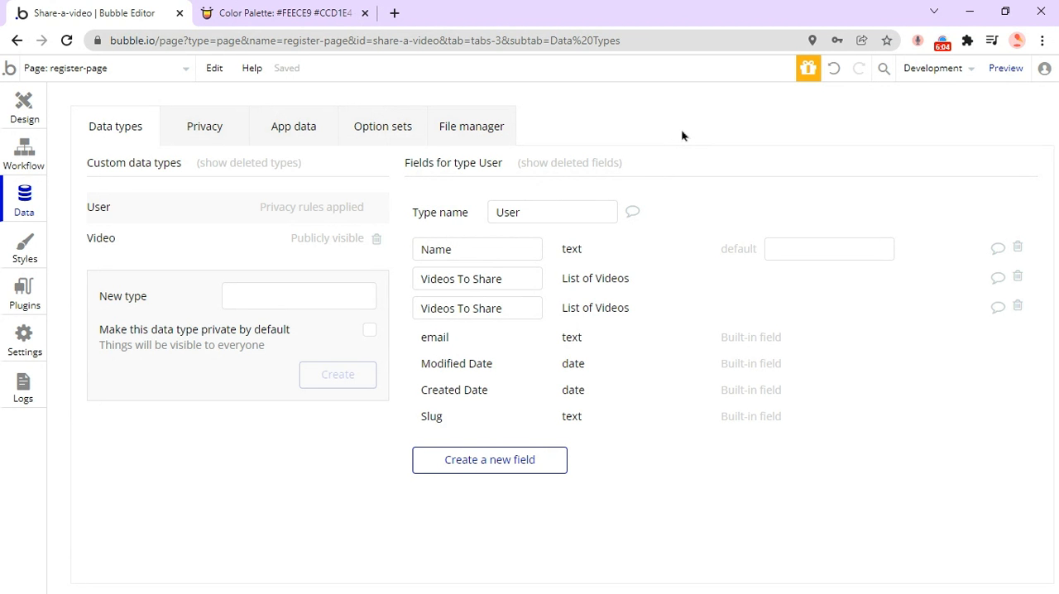
{"action": "left_click", "coordinate": [1018, 305]}
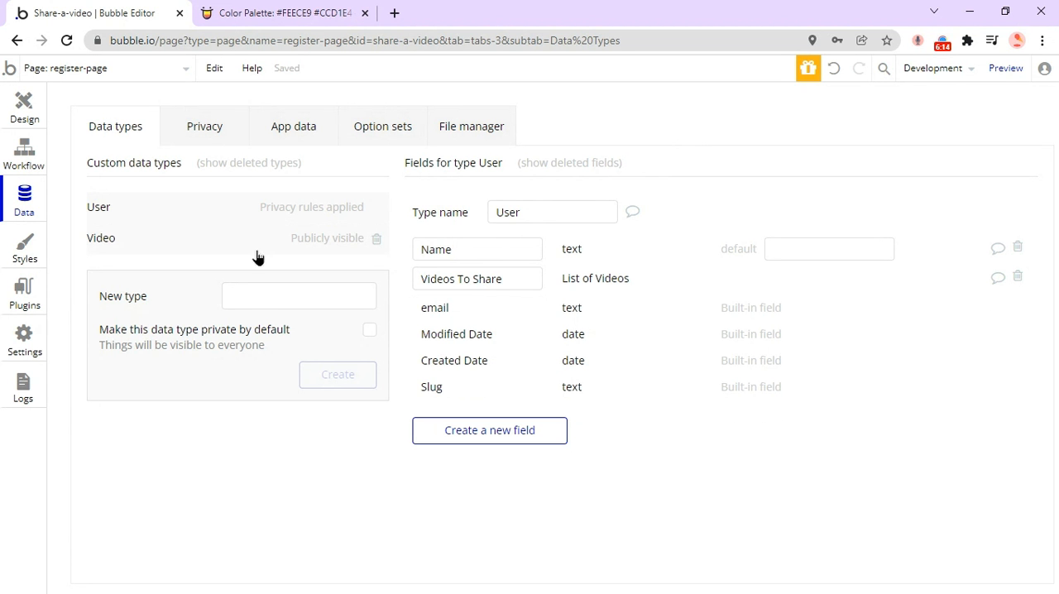
Compare the fields of the Video and User data types, including the Video type's Description and Title.
{"action": "left_click", "coordinate": [214, 243]}
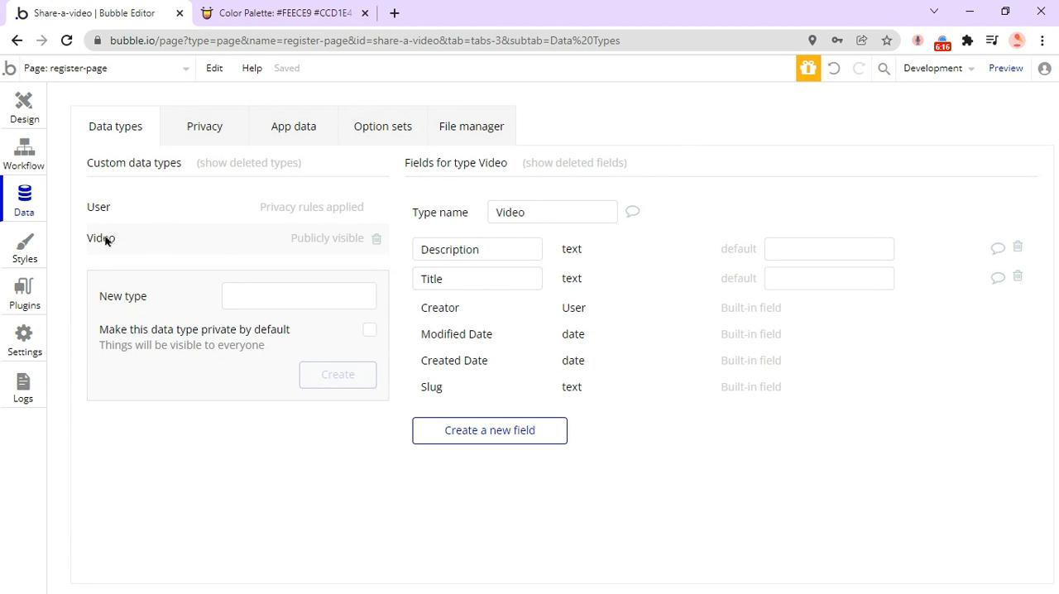
{"action": "left_click", "coordinate": [151, 201]}
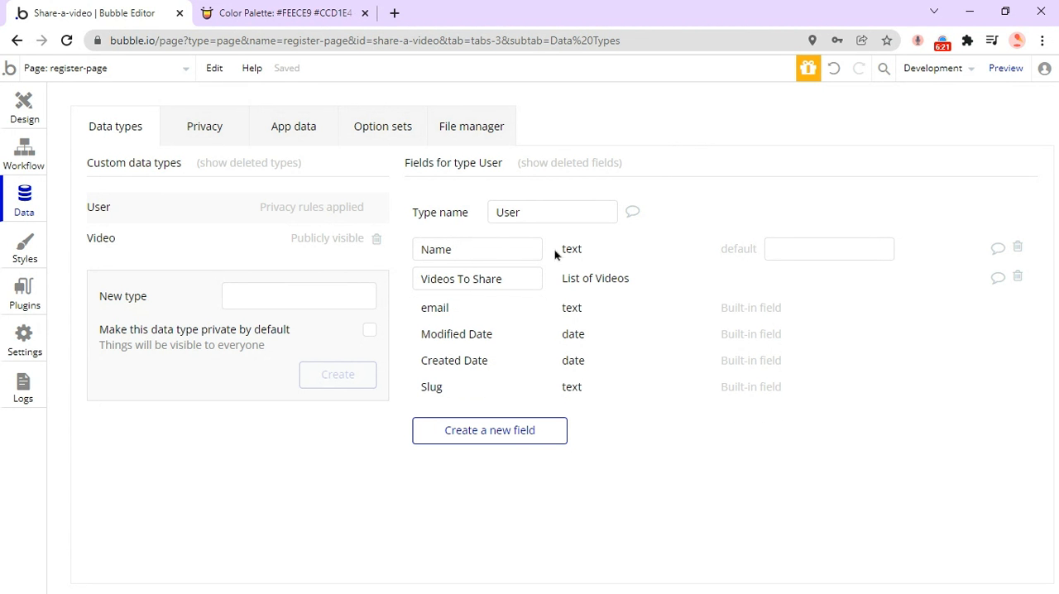
{"action": "left_click", "coordinate": [131, 240]}
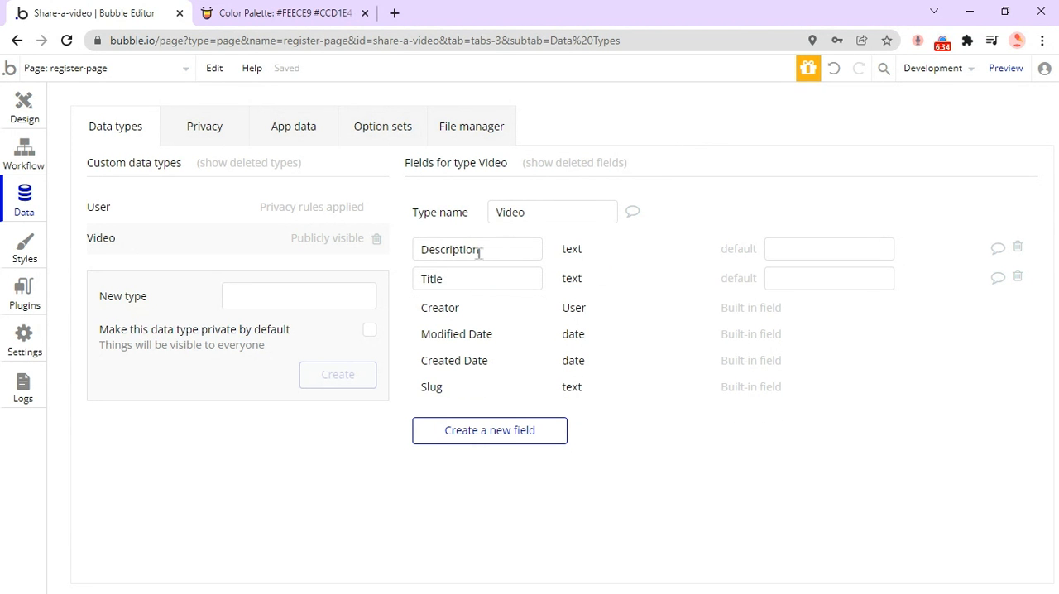
{"action": "mouse_move", "coordinate": [478, 254]}
Return to the register-page design and draw a text input about 426 by 40 px just below the Name label.
{"action": "left_click", "coordinate": [20, 106]}
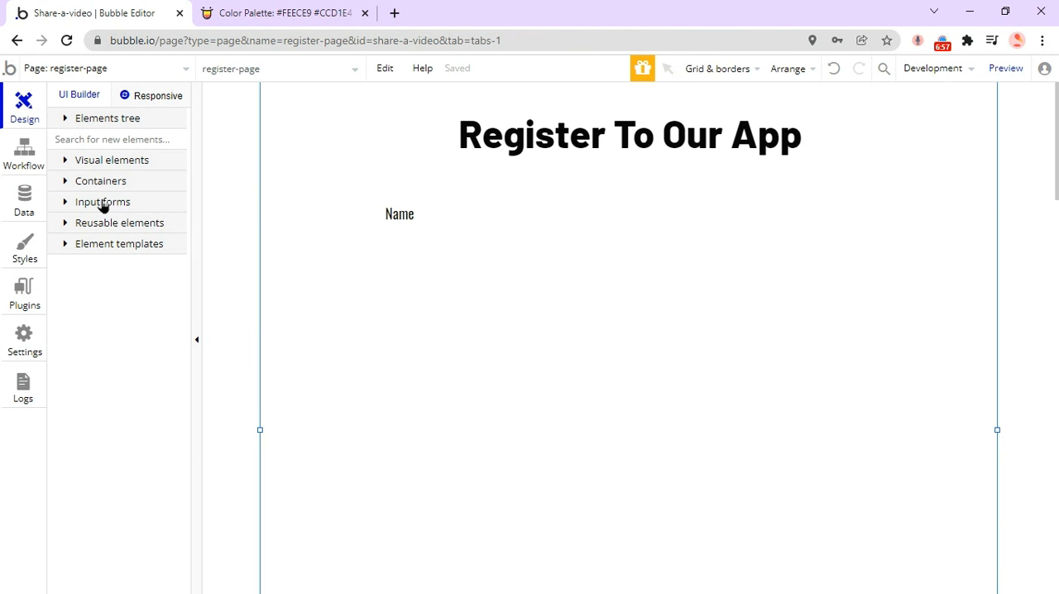
{"action": "left_click", "coordinate": [130, 207]}
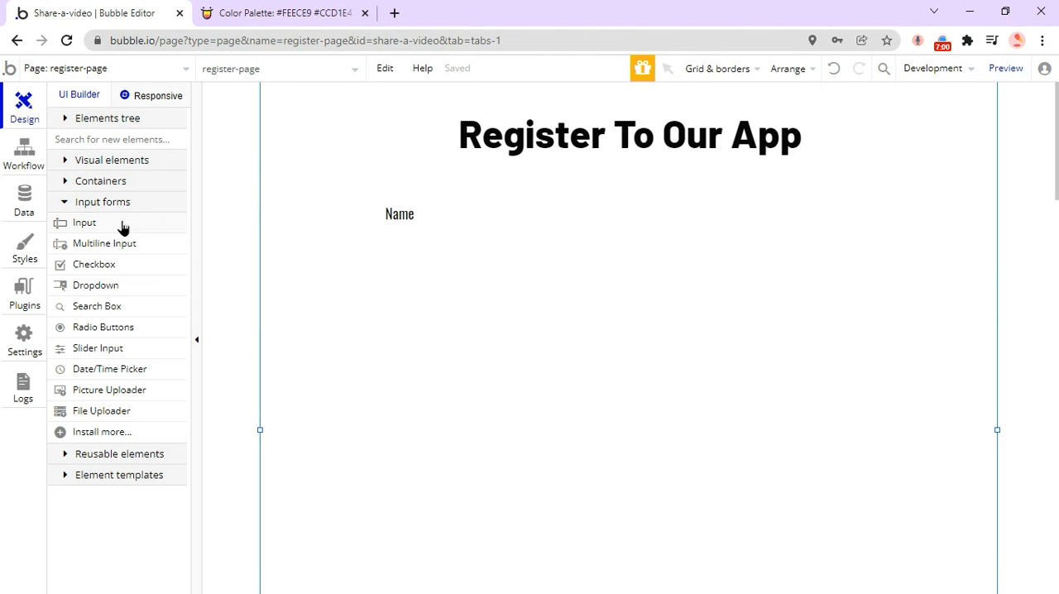
{"action": "left_click", "coordinate": [122, 226]}
{"action": "mouse_move", "coordinate": [381, 220]}
{"action": "left_mouse_down"}
{"action": "mouse_move", "coordinate": [633, 274]}
{"action": "mouse_move", "coordinate": [747, 254]}
{"action": "mouse_move", "coordinate": [712, 254]}
{"action": "left_mouse_up"}
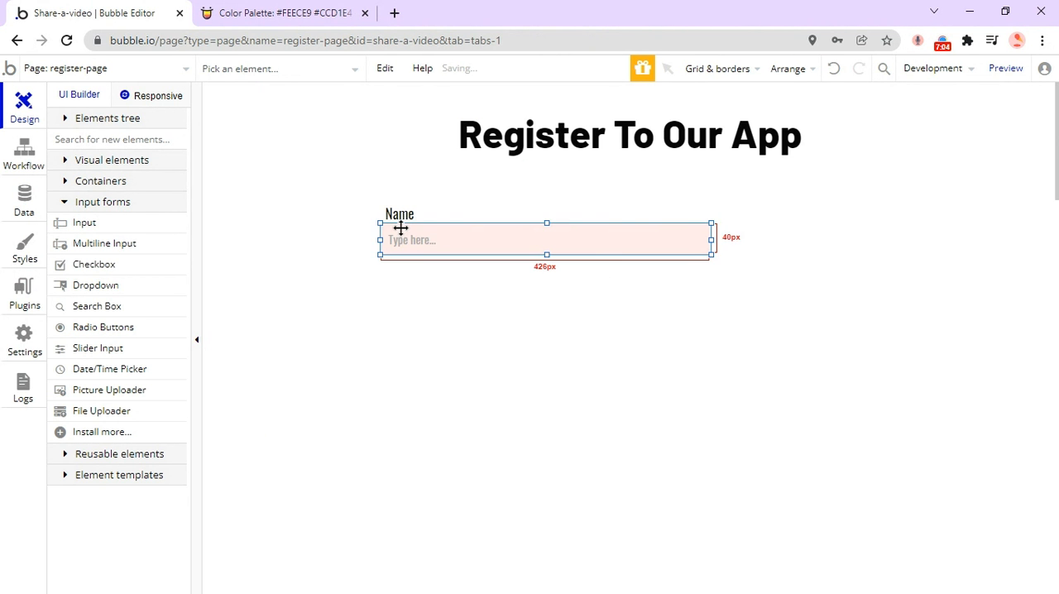
Align the text input beneath the Name label, at about X 162 and Y 186.
{"action": "left_click_drag", "start_coordinate": [430, 237], "coordinate": [432, 240]}
{"action": "double_click", "coordinate": [432, 239]}
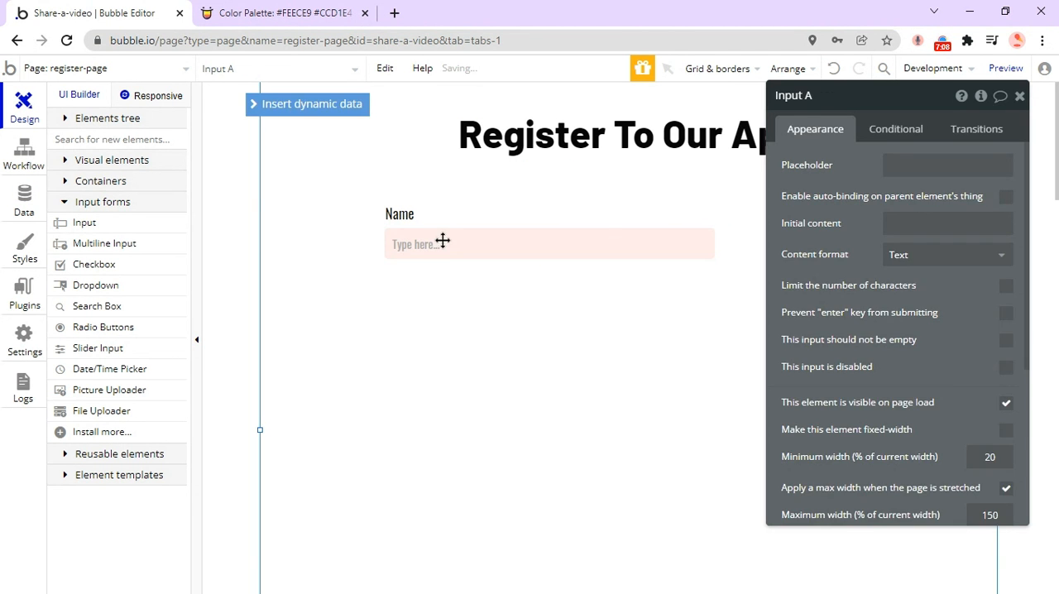
{"action": "left_click", "coordinate": [441, 285]}
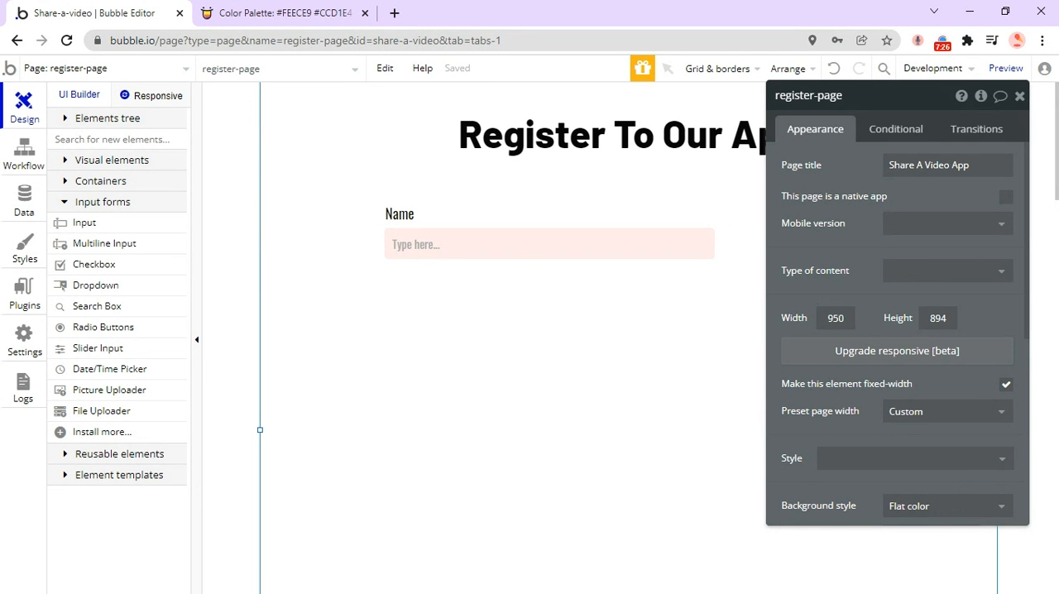
{"action": "left_click", "coordinate": [419, 230]}
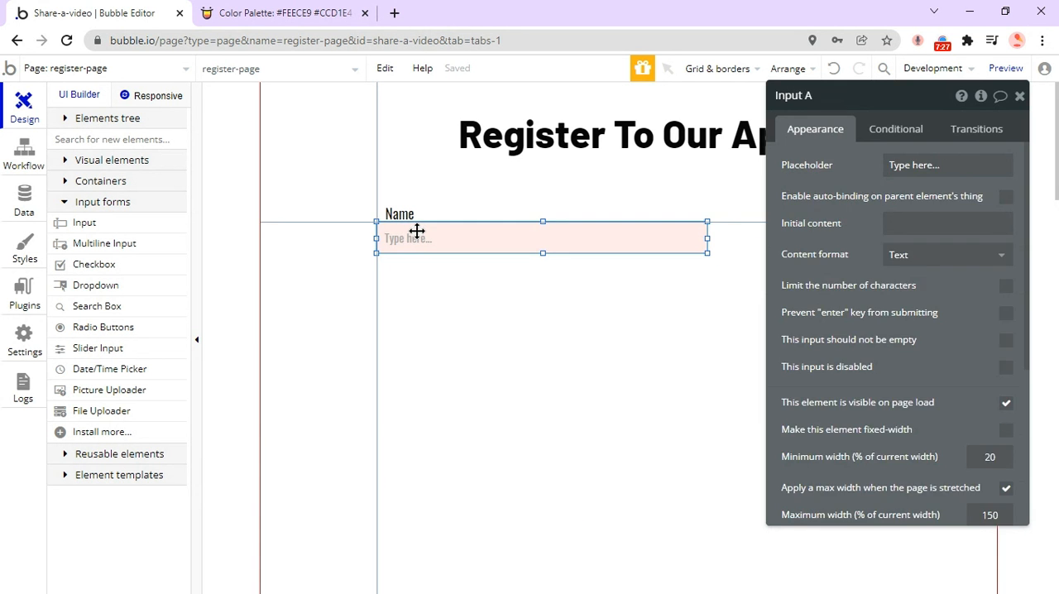
{"action": "mouse_move", "coordinate": [418, 229]}
{"action": "left_mouse_down"}
{"action": "mouse_move", "coordinate": [434, 238]}
{"action": "mouse_move", "coordinate": [426, 237]}
{"action": "left_mouse_up"}
{"action": "left_click", "coordinate": [439, 312]}
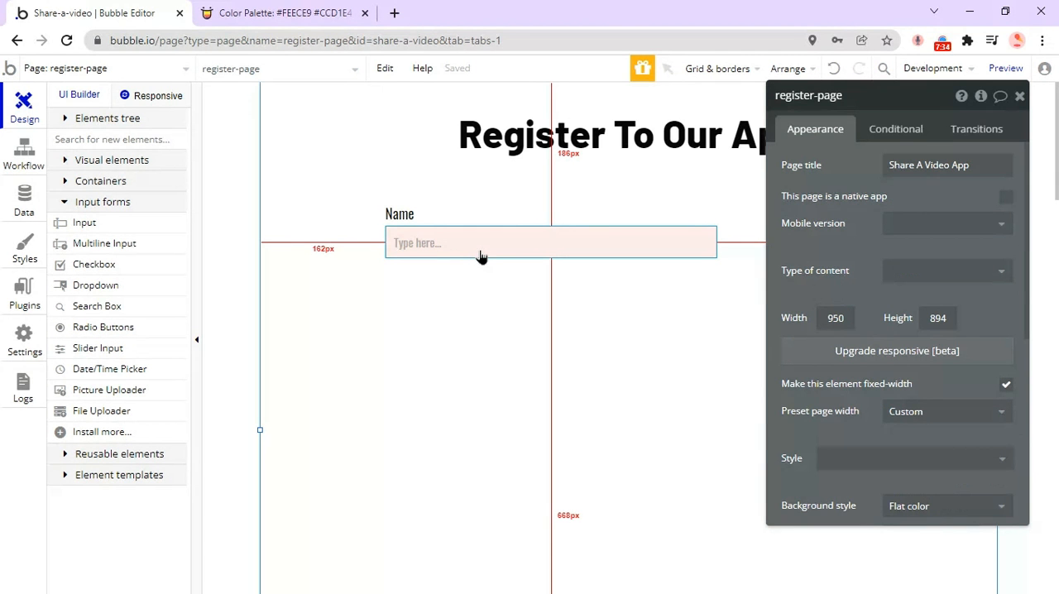
Open the Standard Input style used by the Name input and examine its appearance settings.
{"action": "left_click", "coordinate": [538, 246]}
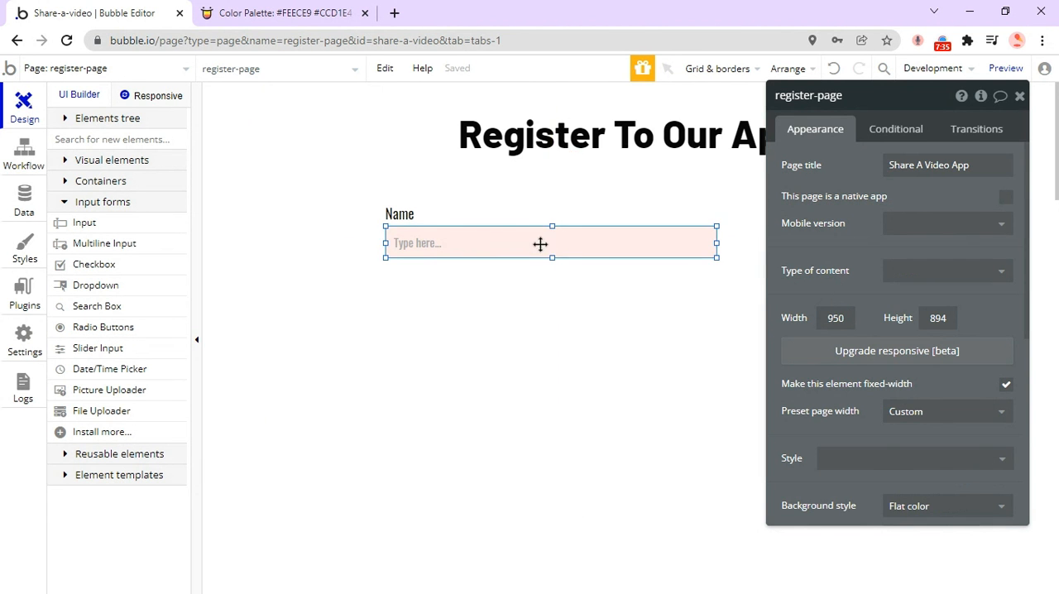
{"action": "scroll", "coordinate": [853, 290], "scroll_direction": "down", "scroll_amount": 5}
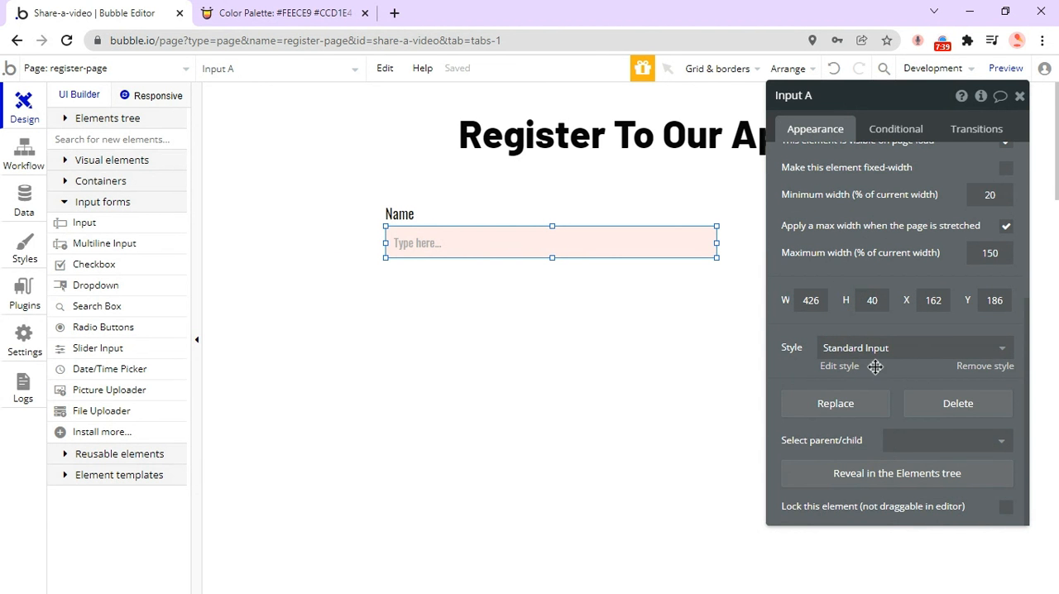
{"action": "left_click", "coordinate": [834, 366]}
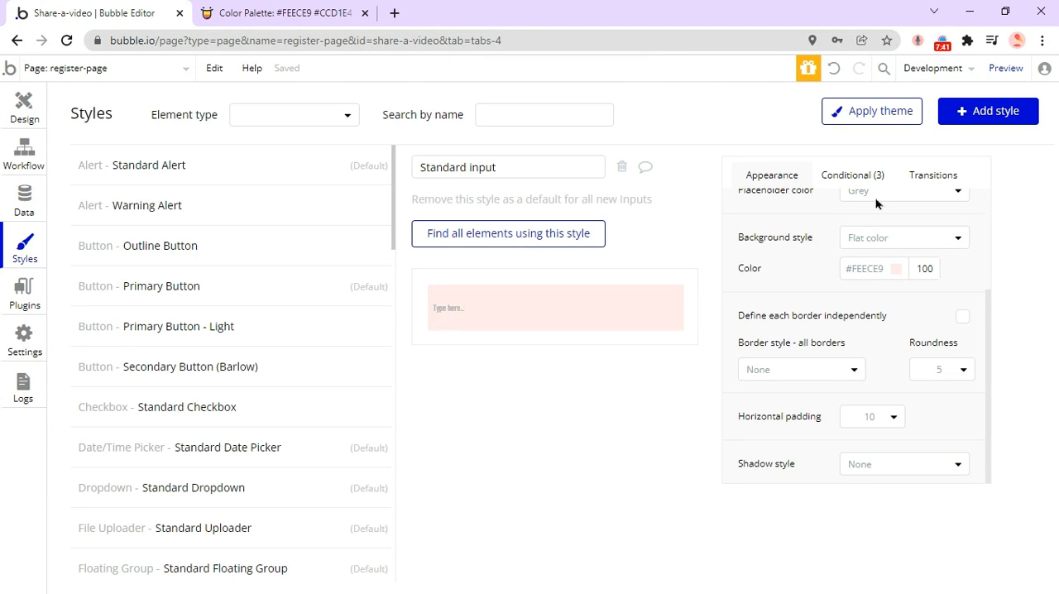
{"action": "scroll", "coordinate": [894, 276], "scroll_direction": "up", "scroll_amount": 2}
{"action": "scroll", "coordinate": [908, 269], "scroll_direction": "down", "scroll_amount": 2}
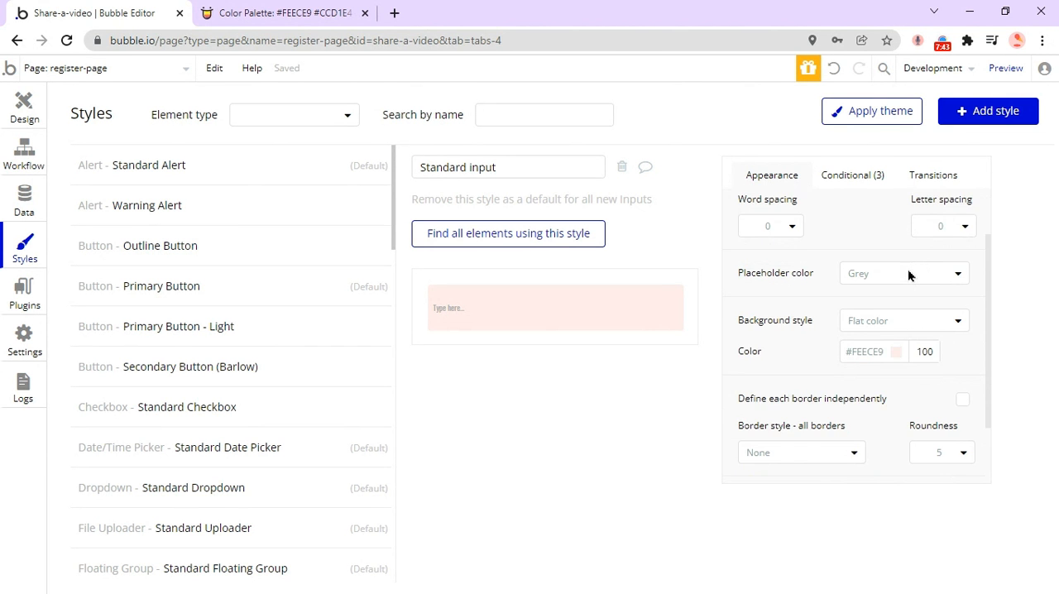
{"action": "scroll", "coordinate": [908, 268], "scroll_direction": "down", "scroll_amount": 2}
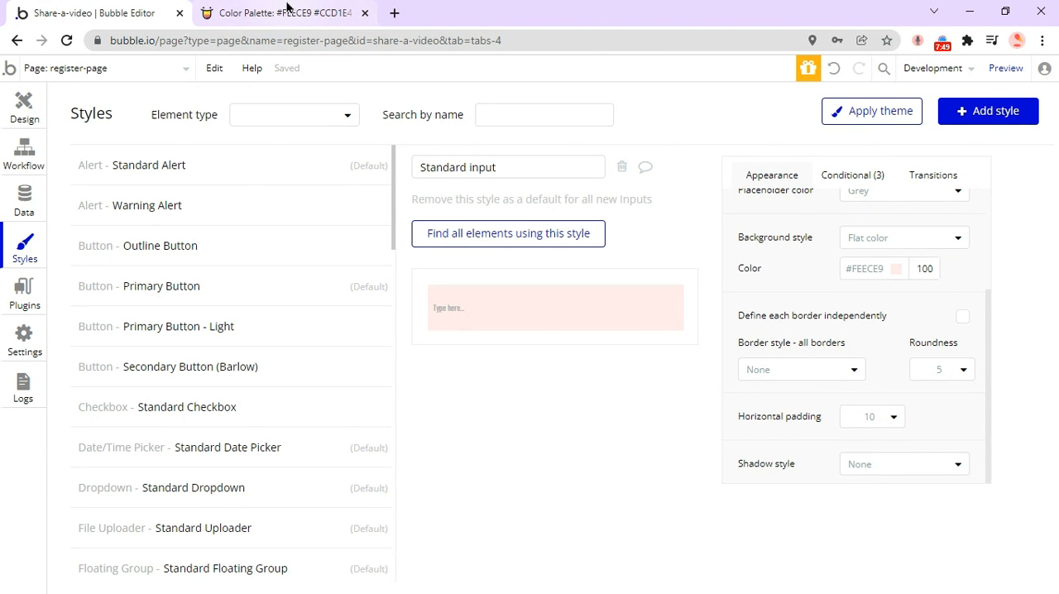
Compare the Standard input style's background color and color picker swatches with the palette on Color Hunt.
{"action": "left_click", "coordinate": [283, 13]}
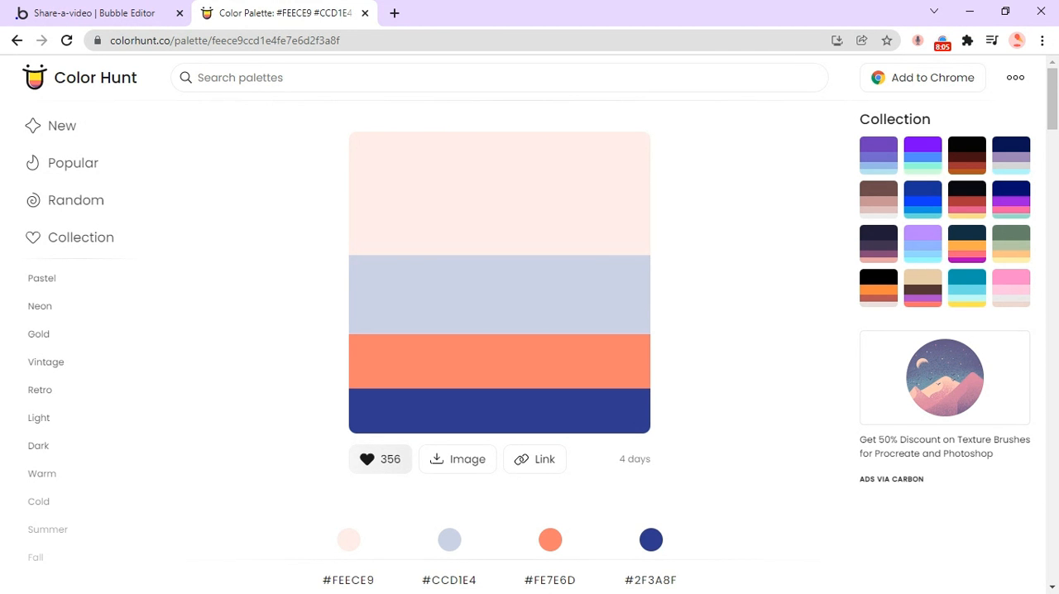
{"action": "scroll", "coordinate": [622, 235], "scroll_direction": "down", "scroll_amount": 2}
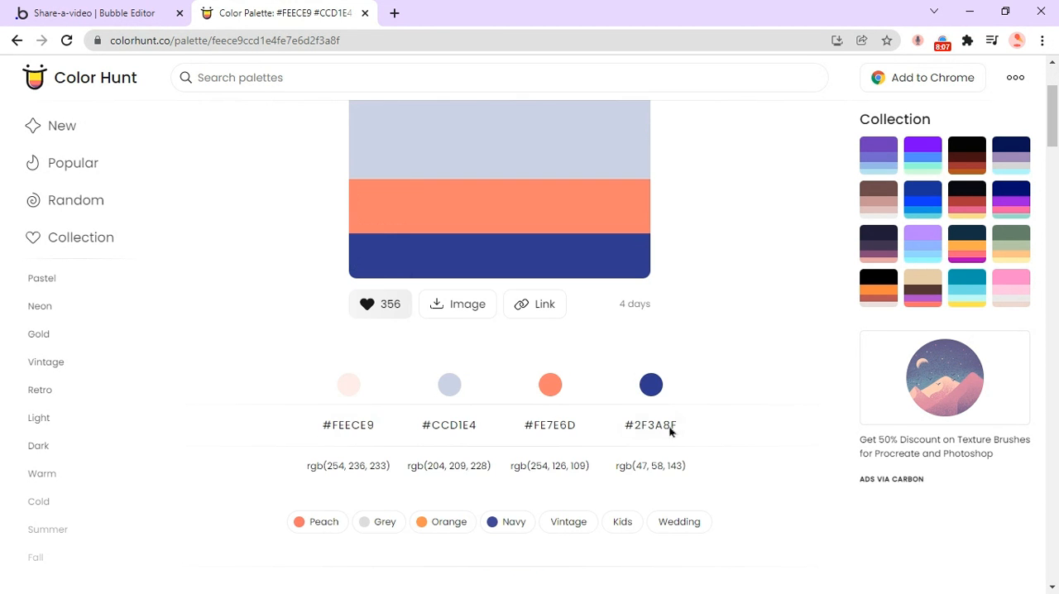
{"action": "left_click", "coordinate": [93, 13]}
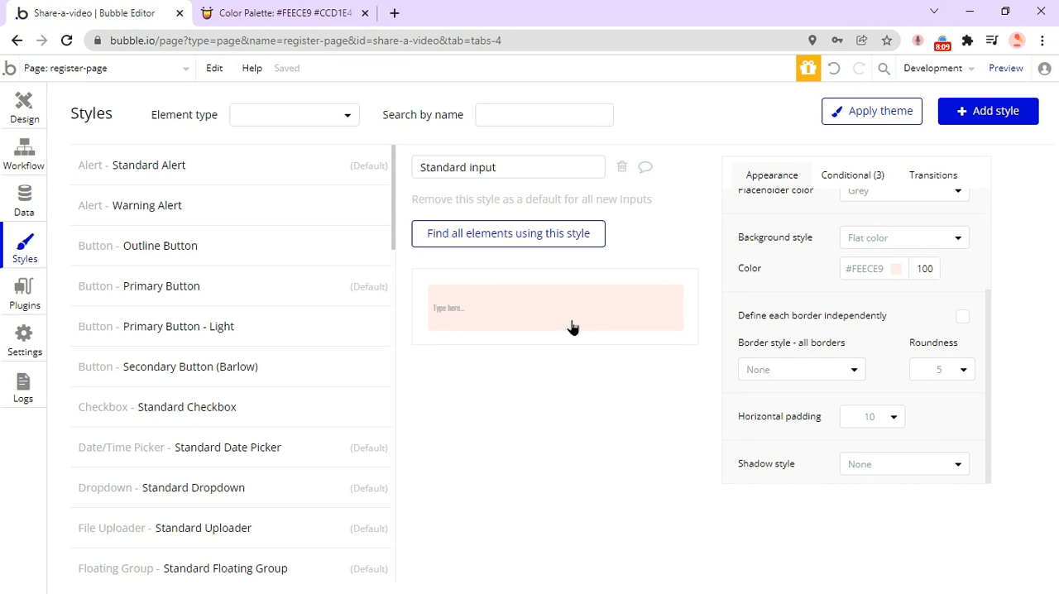
{"action": "left_click", "coordinate": [282, 13]}
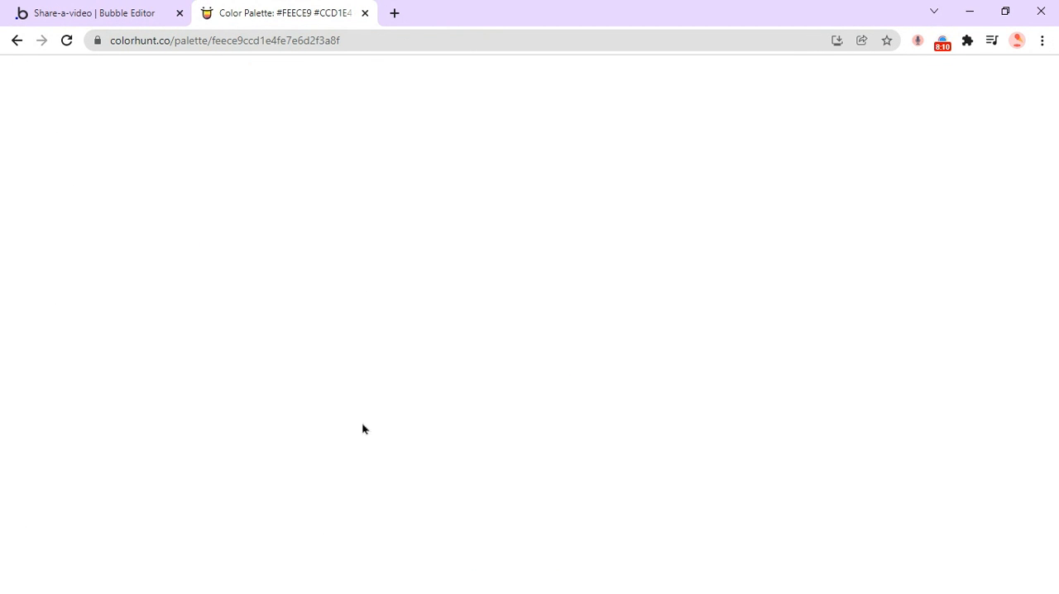
{"action": "left_click", "coordinate": [3, 4]}
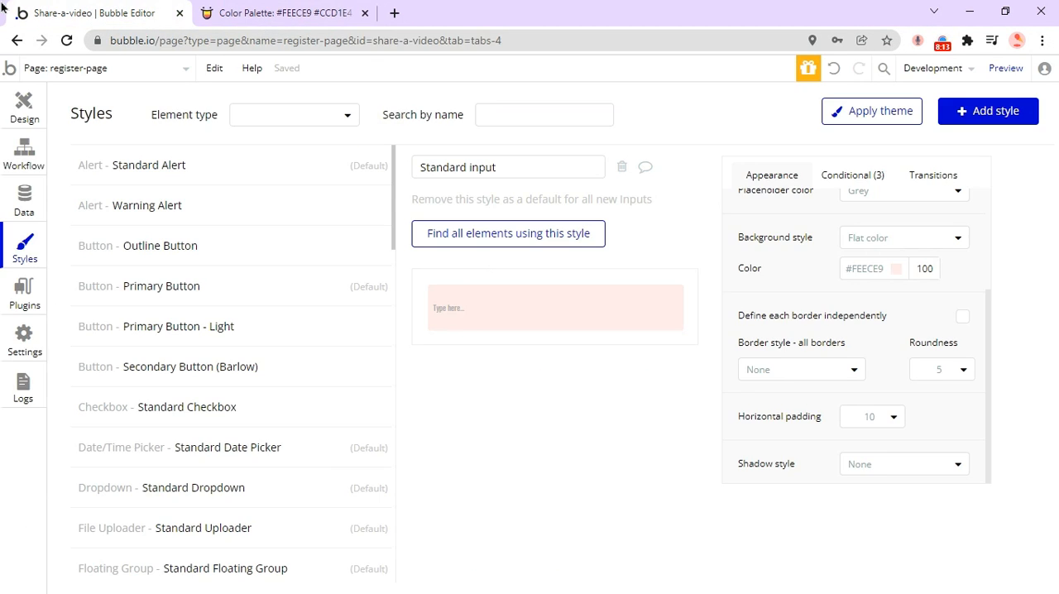
{"action": "left_click", "coordinate": [897, 269]}
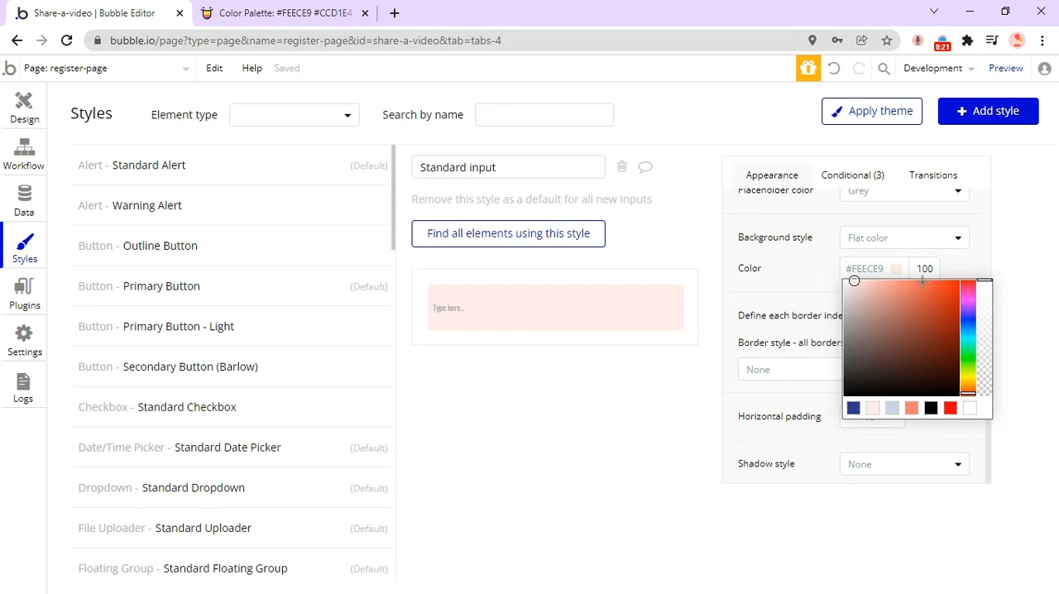
{"action": "left_click", "coordinate": [305, 9]}
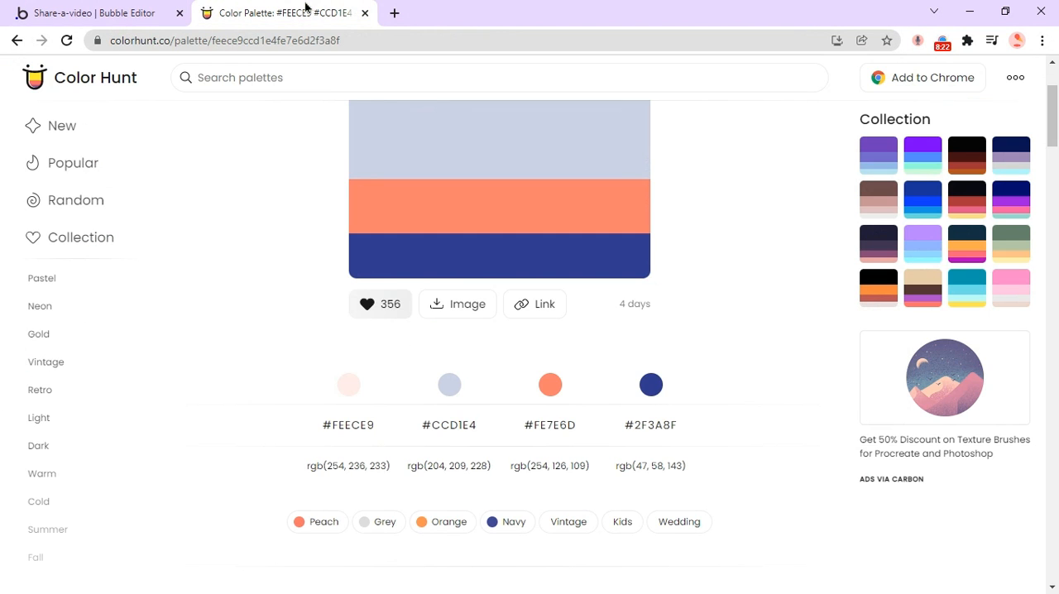
{"action": "left_click", "coordinate": [33, 12]}
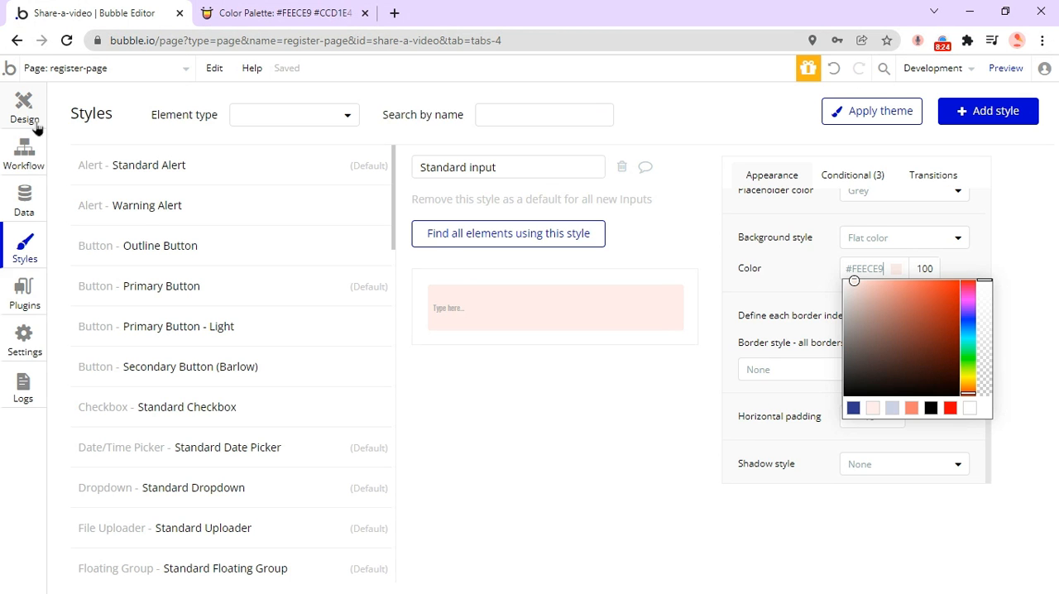
Examine the color palette in the app's general settings and compare its colors with the Color Hunt palette.
{"action": "left_click", "coordinate": [30, 346]}
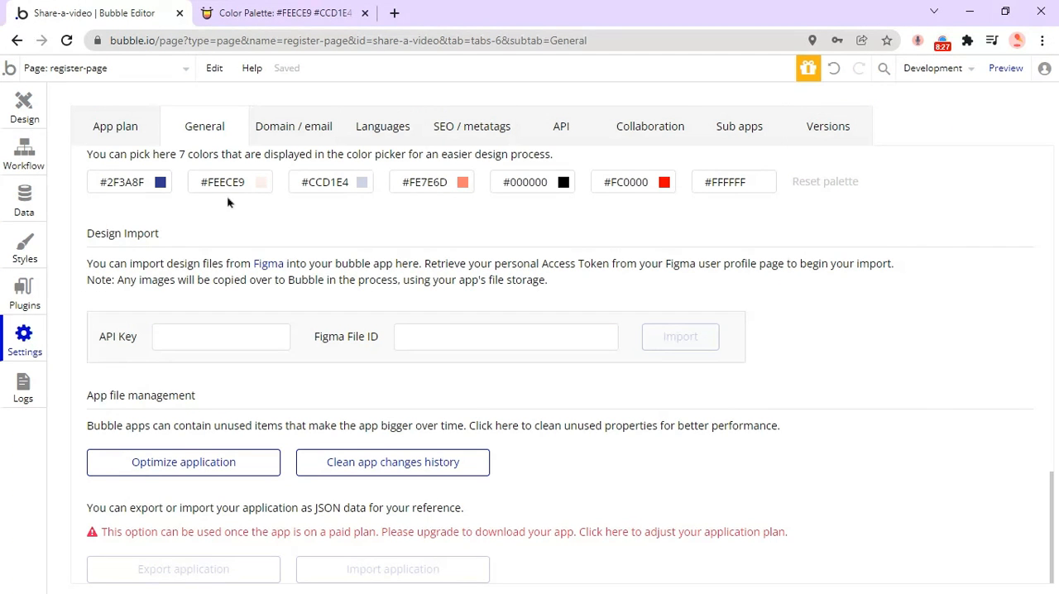
{"action": "scroll", "coordinate": [210, 219], "scroll_direction": "up", "scroll_amount": 15}
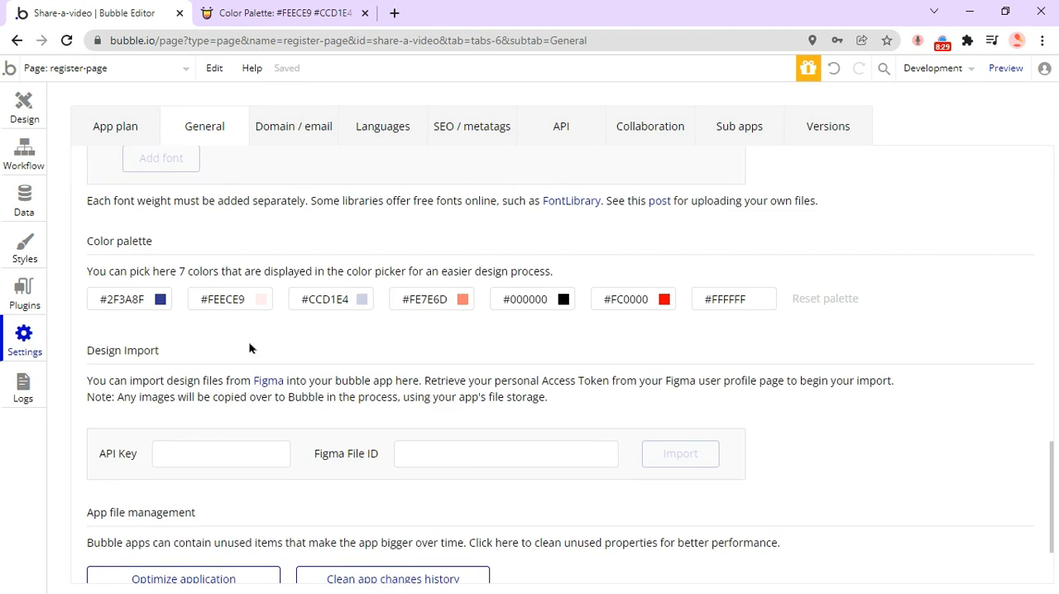
{"action": "scroll", "coordinate": [261, 347], "scroll_direction": "up", "scroll_amount": 5}
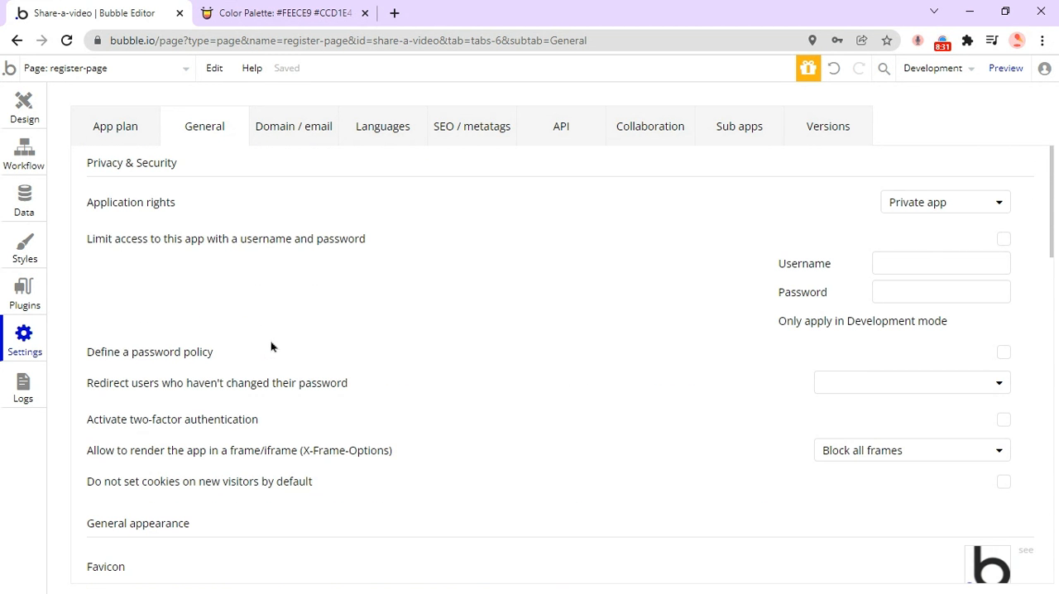
{"action": "scroll", "coordinate": [273, 336], "scroll_direction": "down", "scroll_amount": 15}
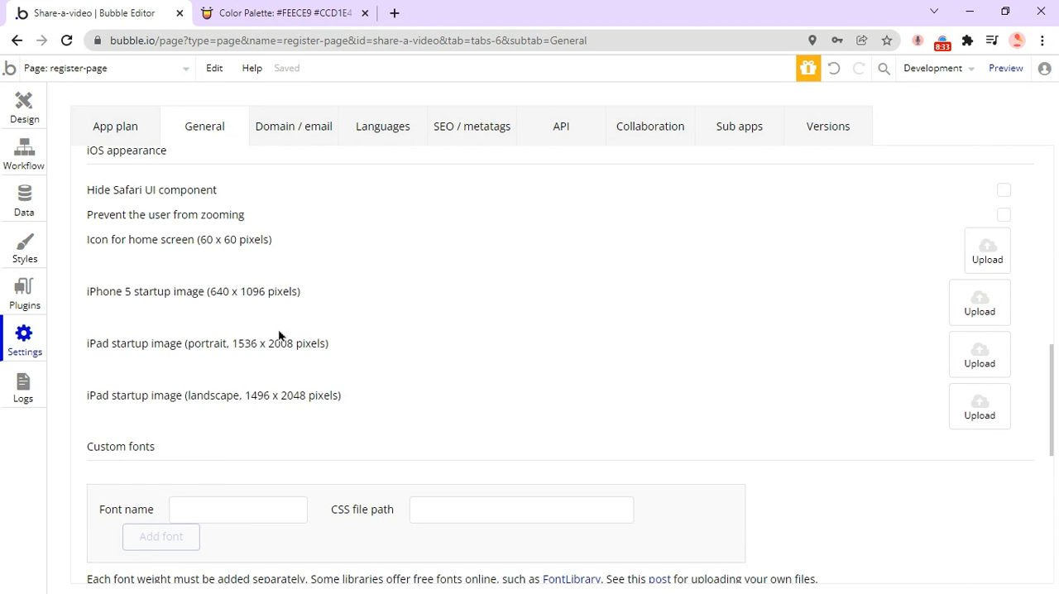
{"action": "scroll", "coordinate": [280, 333], "scroll_direction": "down", "scroll_amount": 2}
{"action": "scroll", "coordinate": [280, 333], "scroll_direction": "up", "scroll_amount": 2}
{"action": "scroll", "coordinate": [280, 333], "scroll_direction": "down", "scroll_amount": 3}
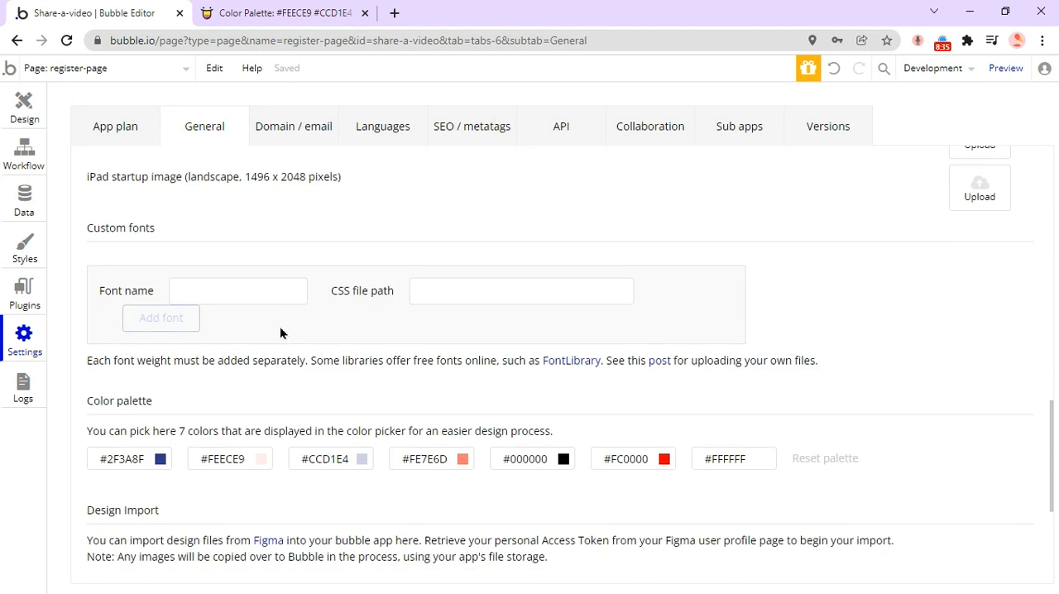
{"action": "scroll", "coordinate": [279, 326], "scroll_direction": "down", "scroll_amount": 1}
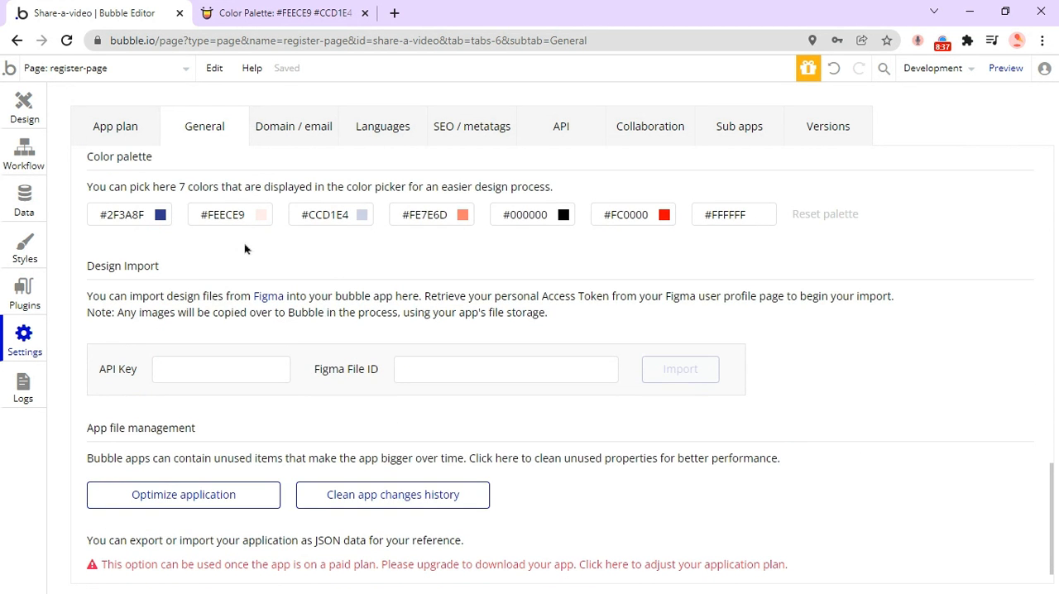
{"action": "left_click", "coordinate": [273, 13]}
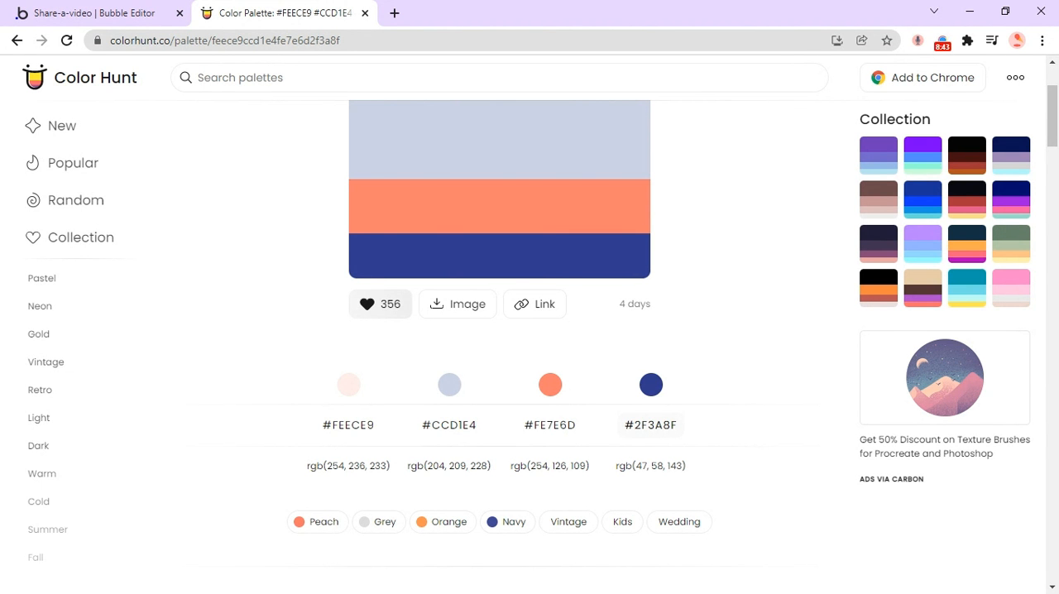
Copy the navy hex code #2F3A8F from the Color Hunt palette into the first color of the app's color palette.
{"action": "left_click", "coordinate": [650, 429]}
{"action": "left_click", "coordinate": [50, 13]}
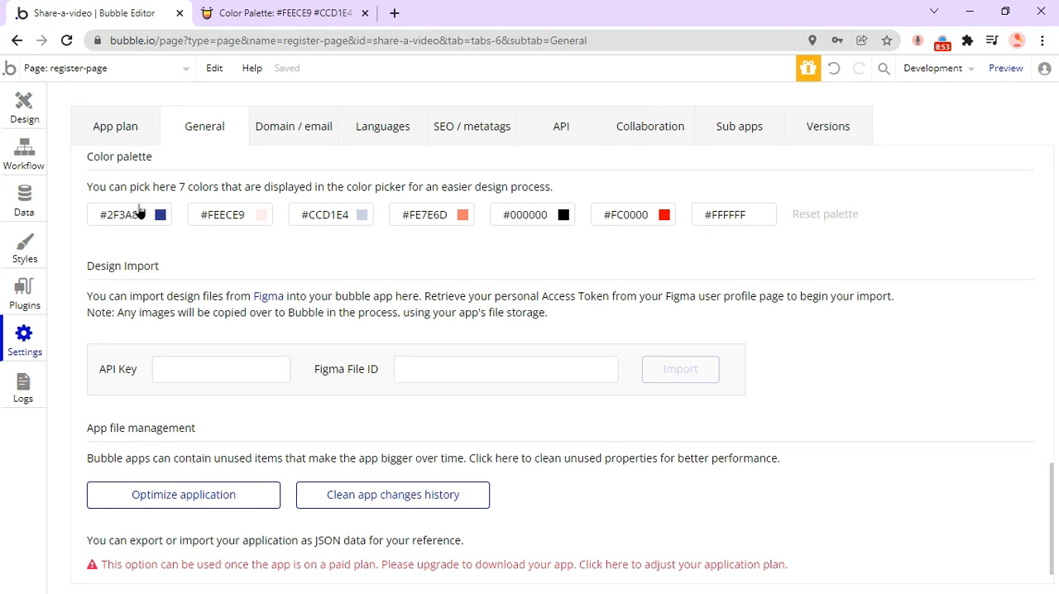
{"action": "left_click", "coordinate": [274, 13]}
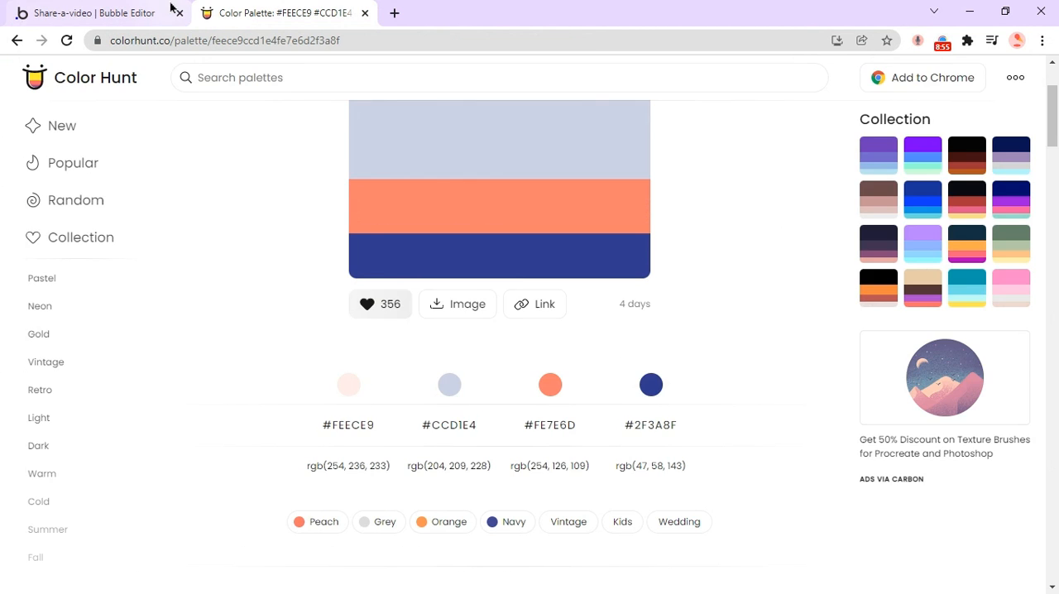
{"action": "left_click", "coordinate": [103, 10]}
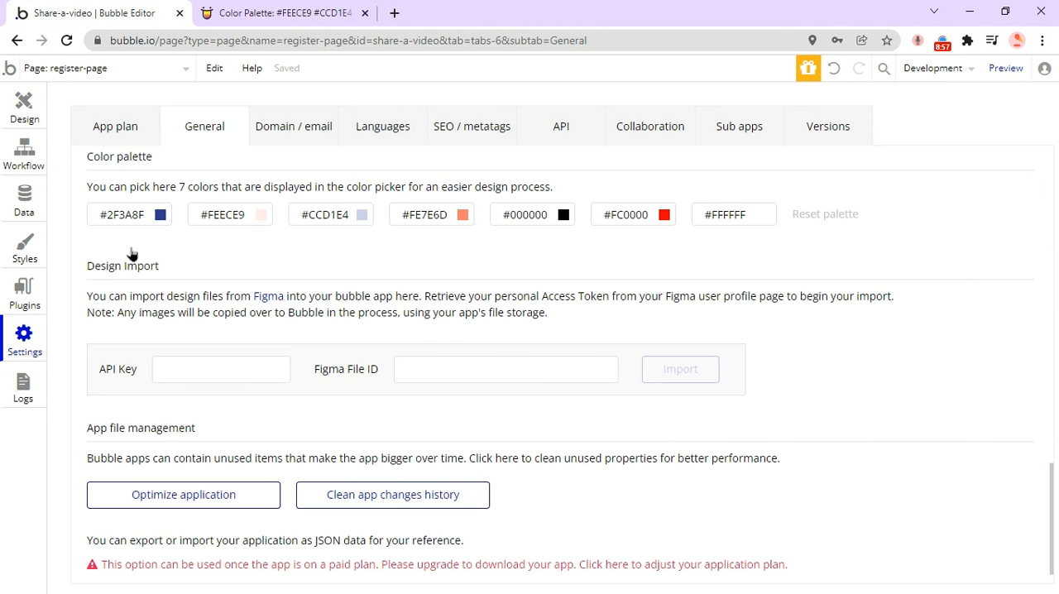
{"action": "left_click", "coordinate": [123, 212]}
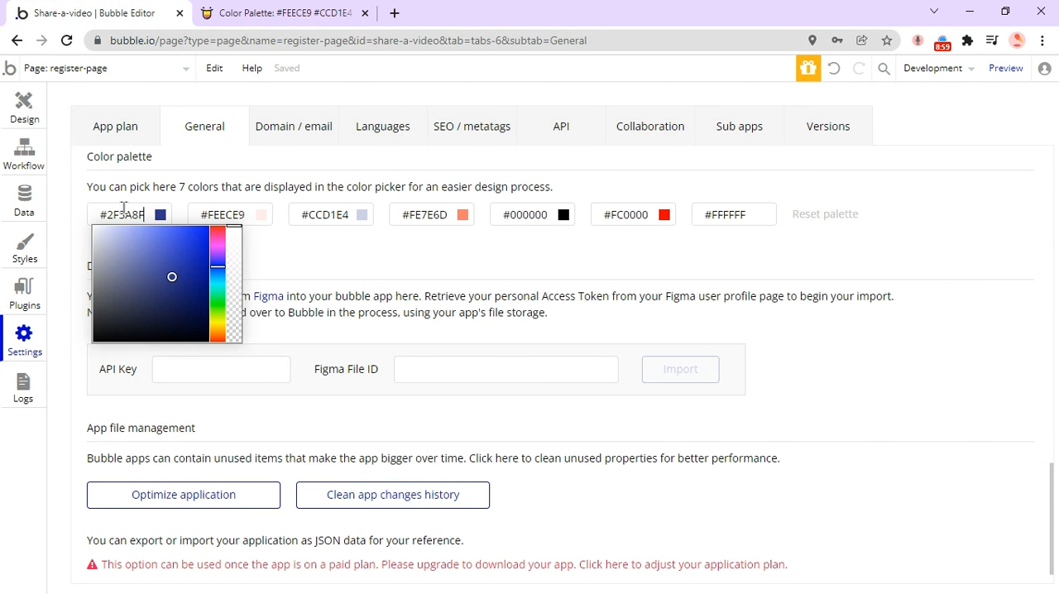
{"action": "double_click", "coordinate": [136, 216]}
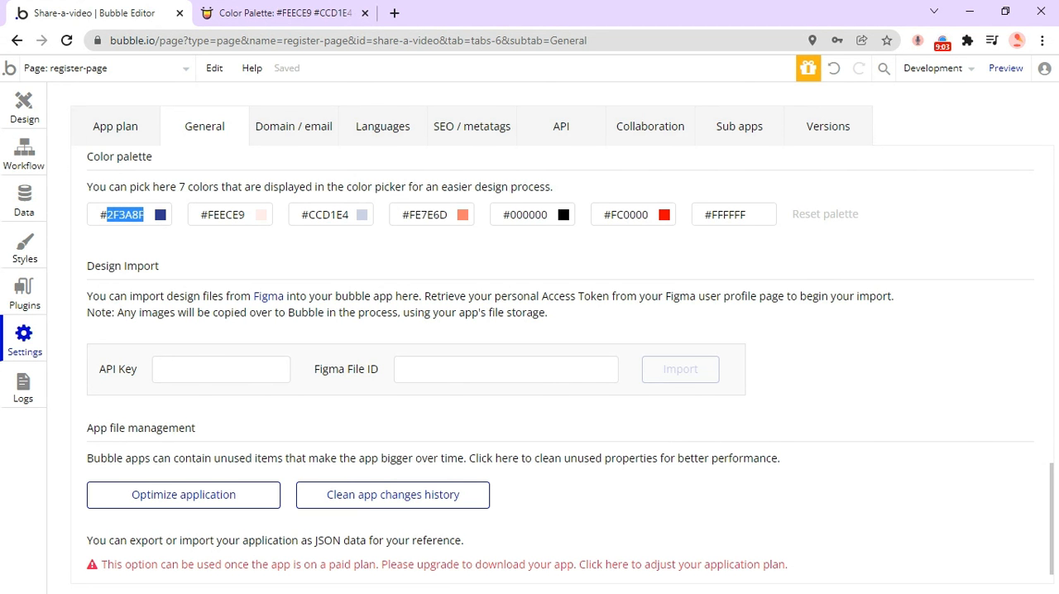
{"action": "key", "text": "ctrl+v"}
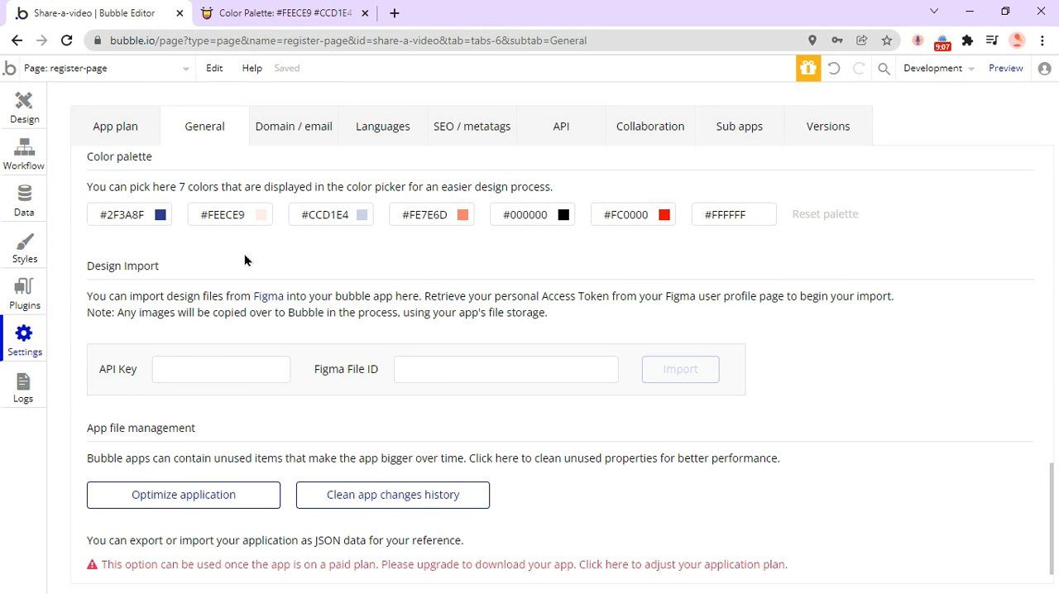
{"action": "left_click", "coordinate": [144, 217]}
{"action": "double_click", "coordinate": [144, 217]}
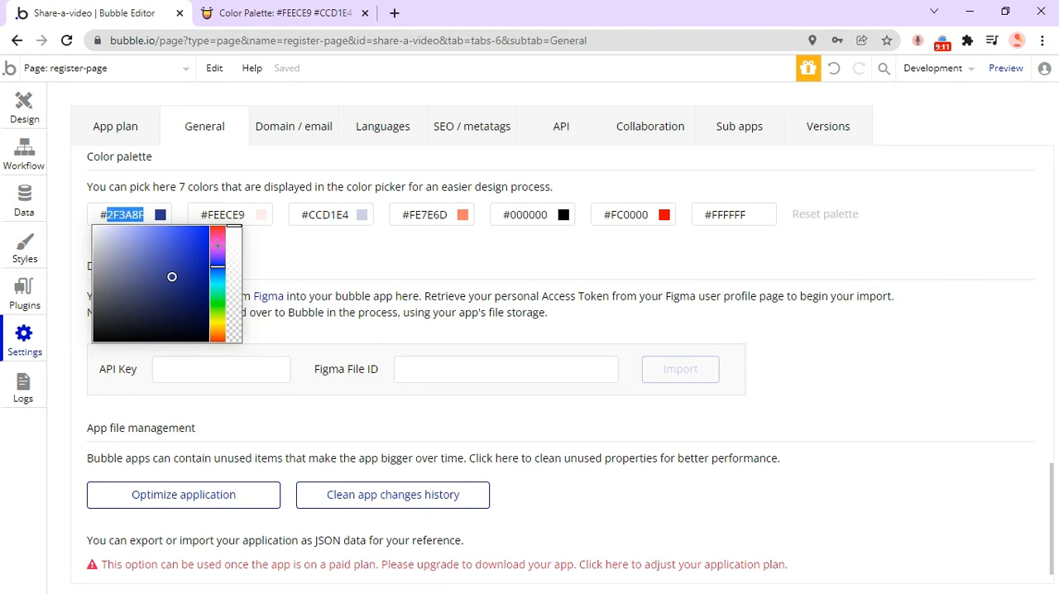
{"action": "left_click", "coordinate": [267, 261]}
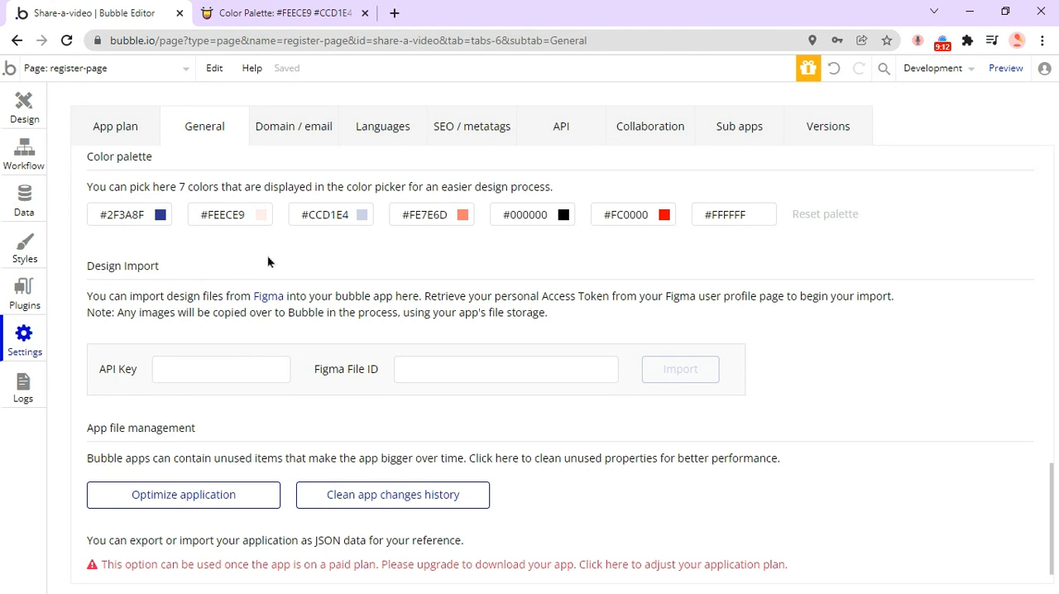
Open the Name input's Standard input style and review its appearance settings alongside the full Color Hunt palette.
{"action": "left_click", "coordinate": [24, 109]}
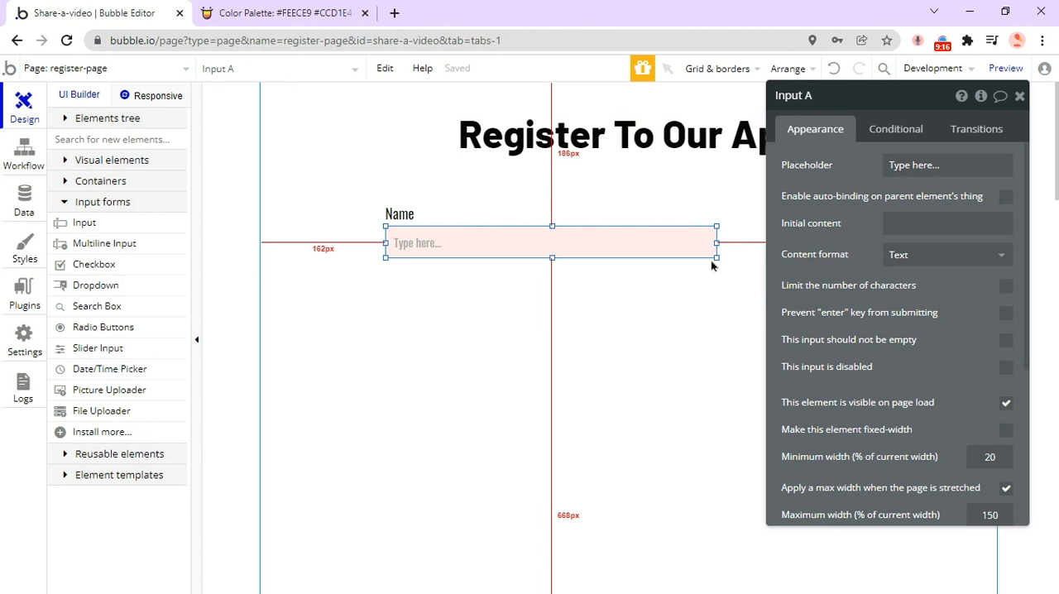
{"action": "left_click", "coordinate": [516, 280]}
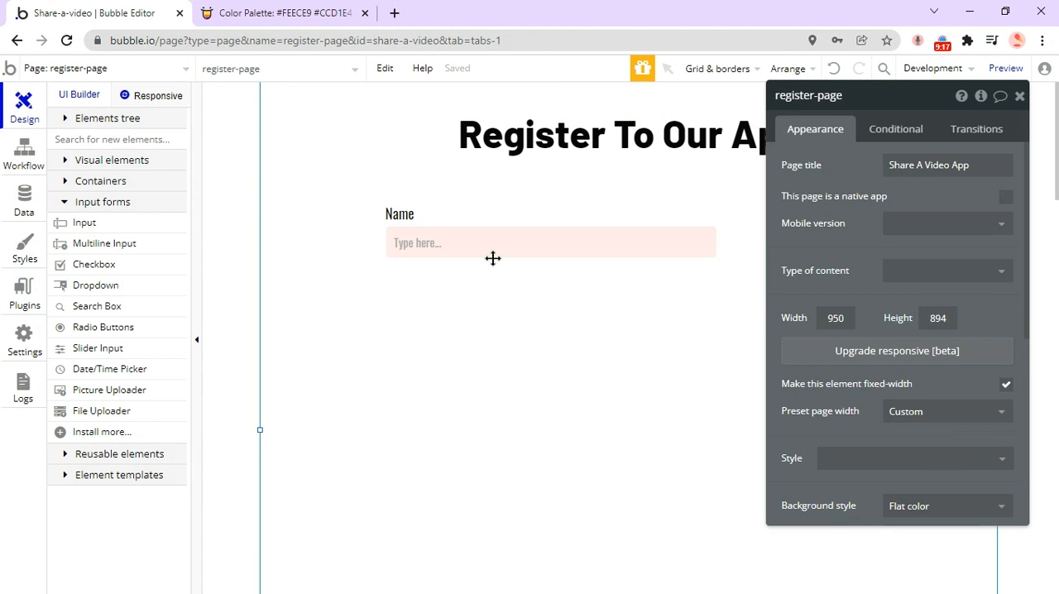
{"action": "left_click", "coordinate": [429, 251]}
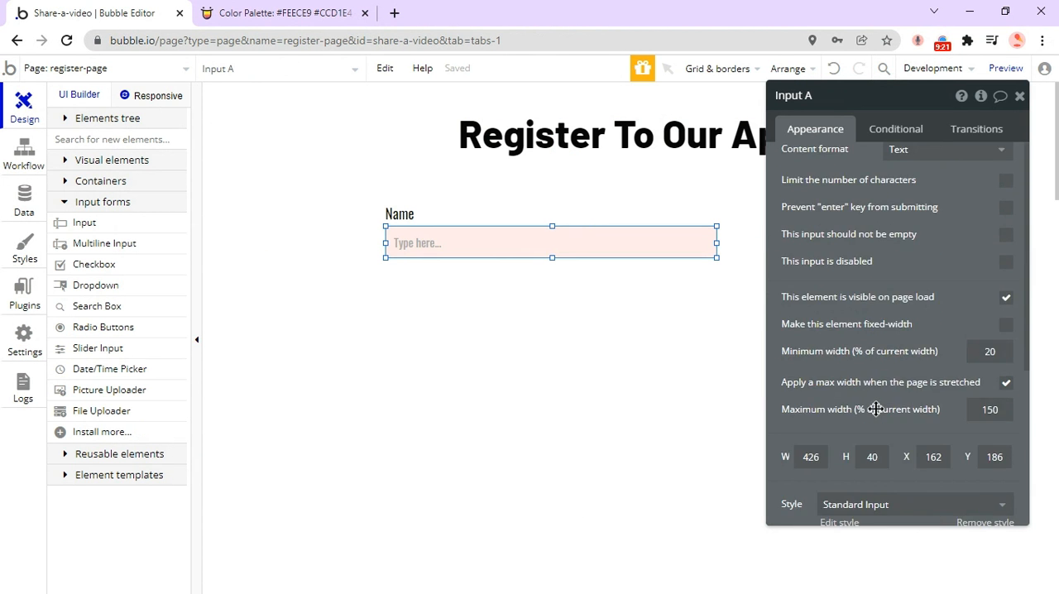
{"action": "scroll", "coordinate": [877, 397], "scroll_direction": "down", "scroll_amount": 3}
{"action": "left_click", "coordinate": [828, 366]}
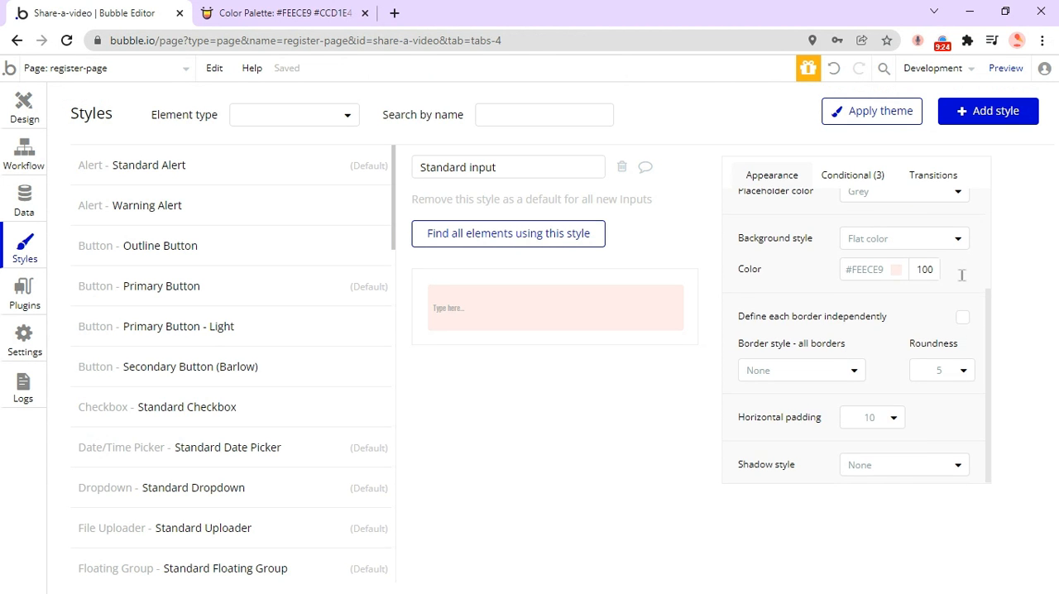
{"action": "scroll", "coordinate": [937, 300], "scroll_direction": "up", "scroll_amount": 2}
{"action": "key", "text": "ctrl+Tab"}
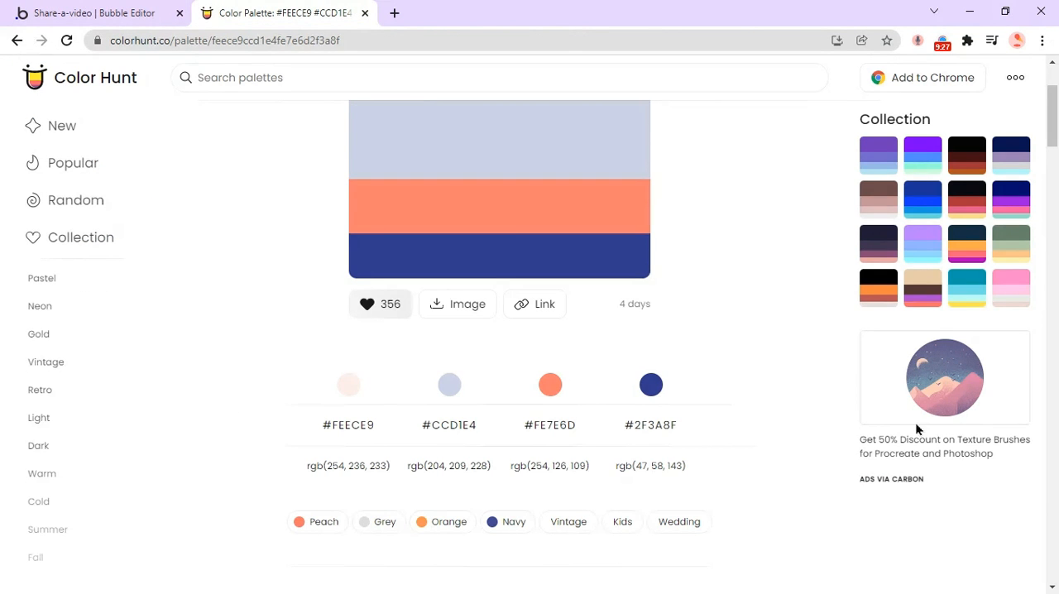
{"action": "scroll", "coordinate": [902, 417], "scroll_direction": "up", "scroll_amount": 2}
{"action": "mouse_move", "coordinate": [896, 159]}
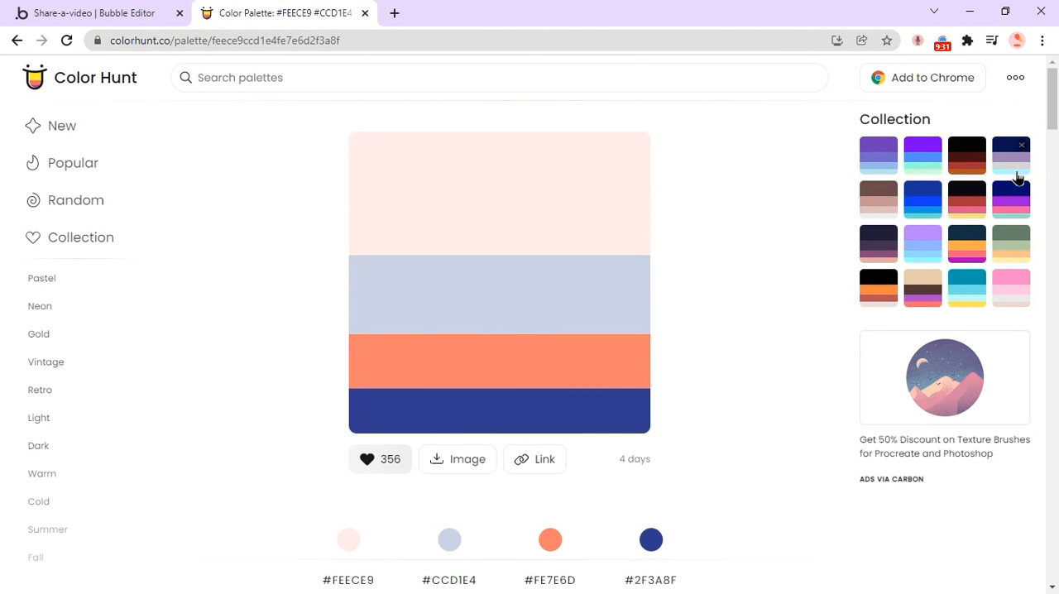
{"action": "left_click", "coordinate": [94, 8]}
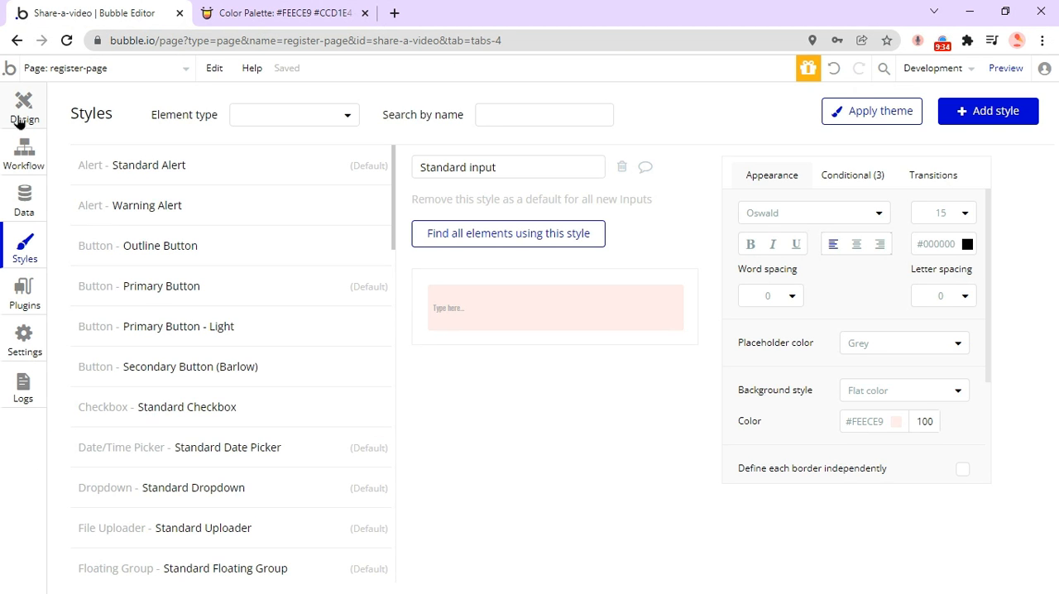
Rename the text input beneath the Name label to "Input - name" on the register page.
{"action": "left_click", "coordinate": [18, 122]}
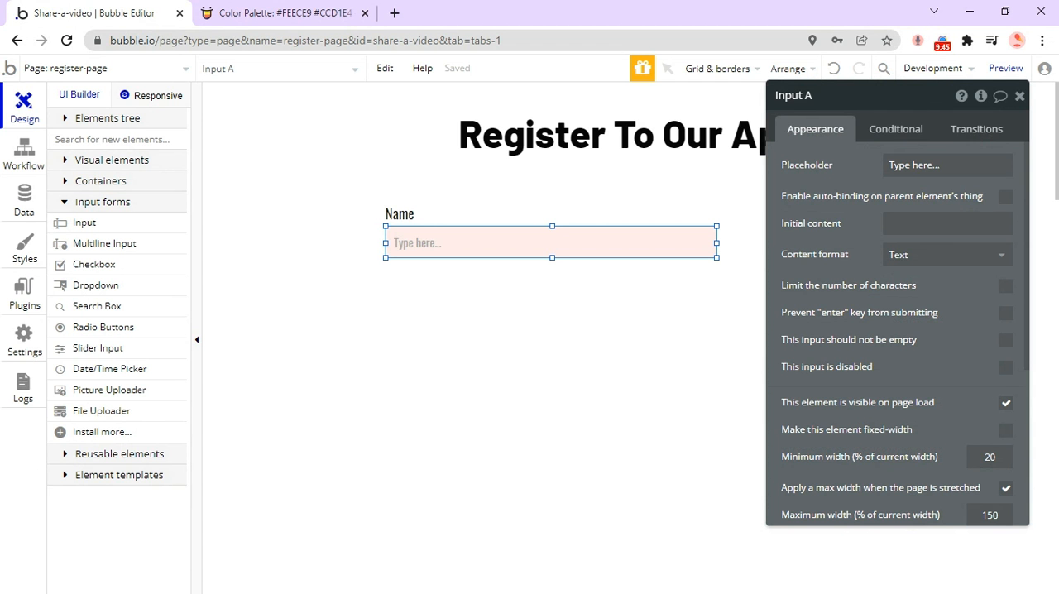
{"action": "left_click", "coordinate": [841, 99]}
{"action": "key", "text": "BackSpace"}
{"action": "type", "text": "- name"}
{"action": "left_click_drag", "start_coordinate": [922, 172], "coordinate": [875, 176]}
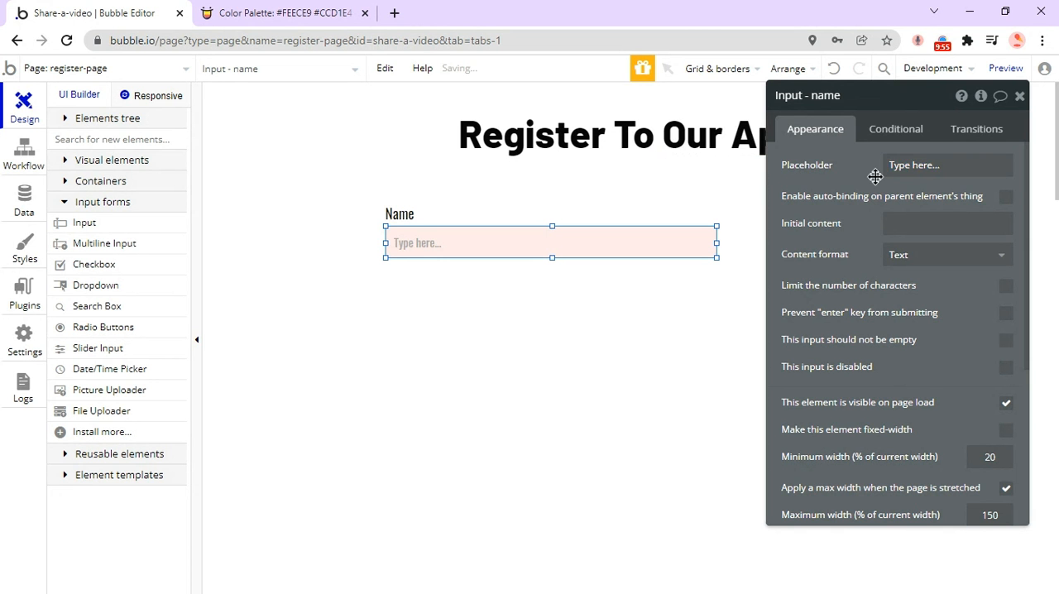
{"action": "left_click", "coordinate": [922, 168]}
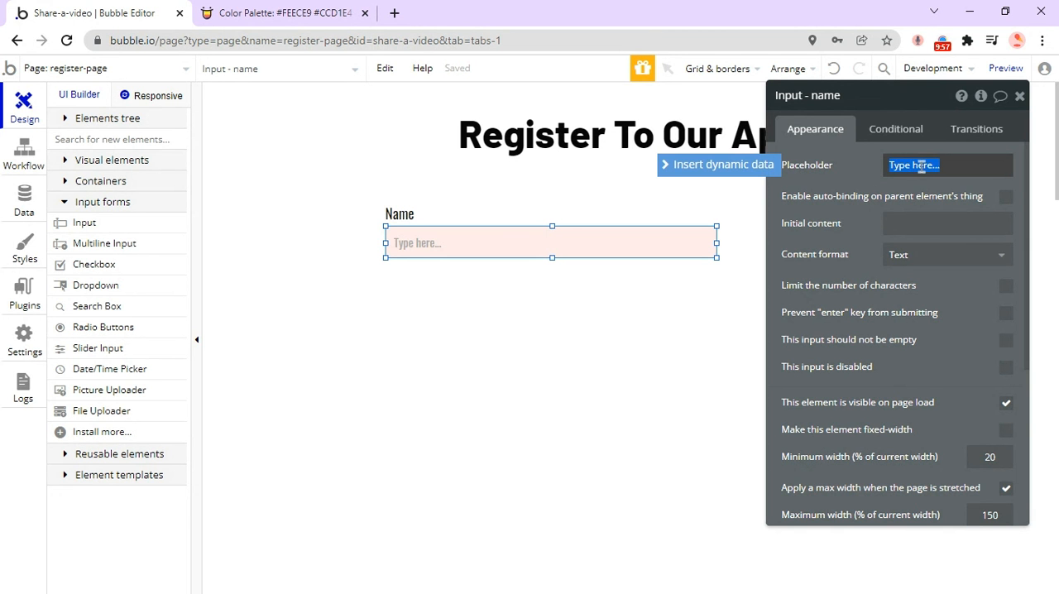
{"action": "left_click", "coordinate": [901, 176]}
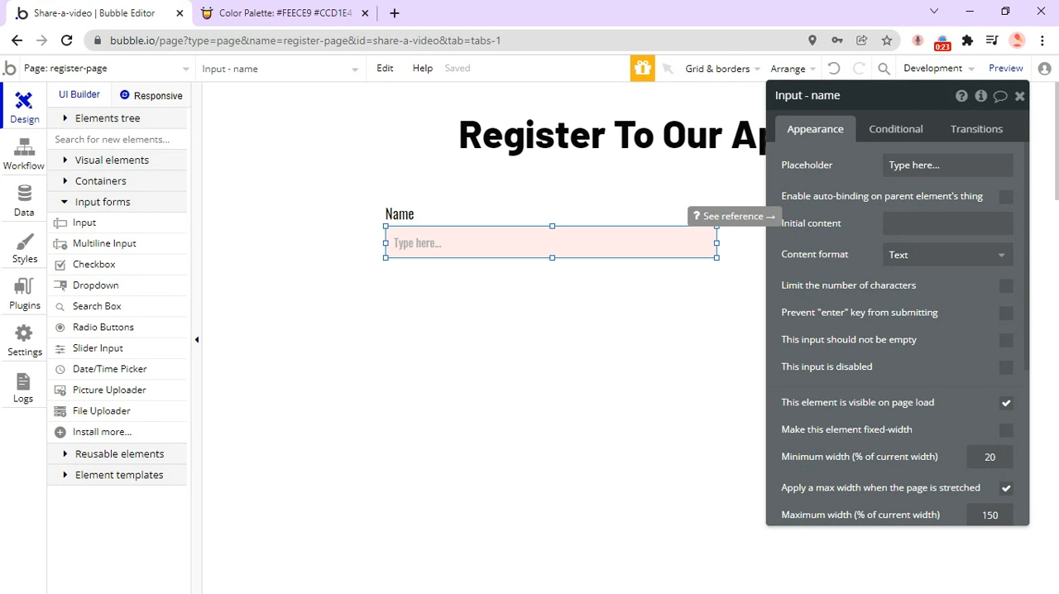
{"action": "left_click", "coordinate": [1020, 96]}
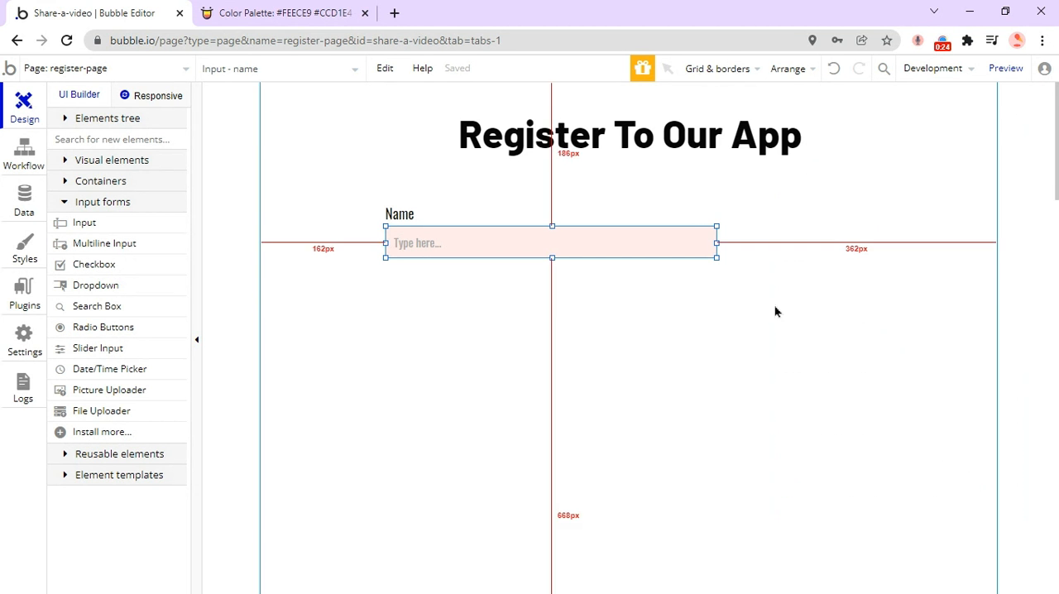
Duplicate the Name label and its input together beneath the originals, with the copied label at about X 166 and Y 244.
{"action": "left_click", "coordinate": [515, 218]}
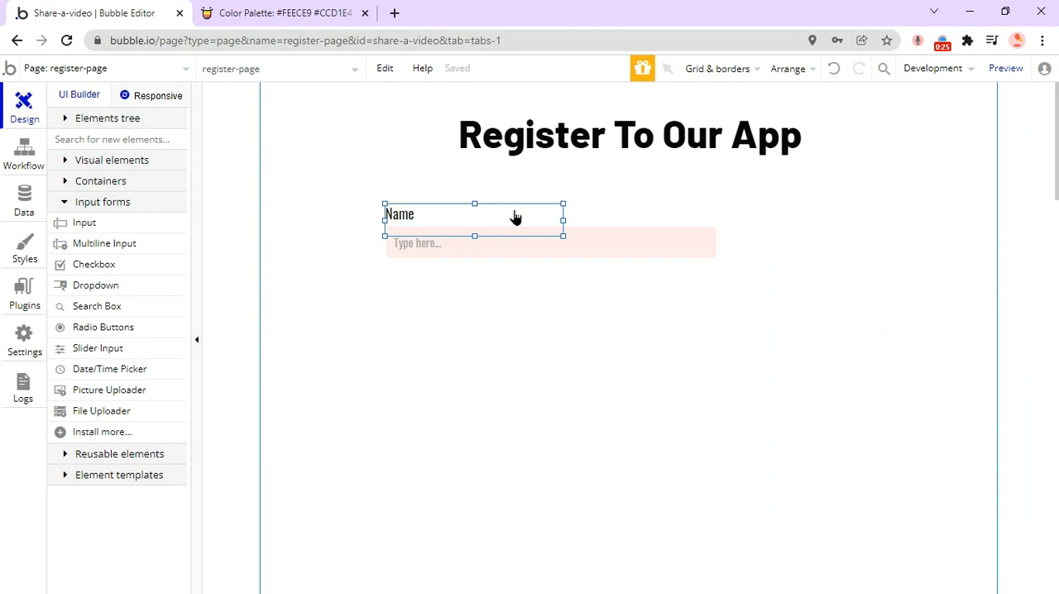
{"action": "left_click", "coordinate": [576, 244], "text": "shift"}
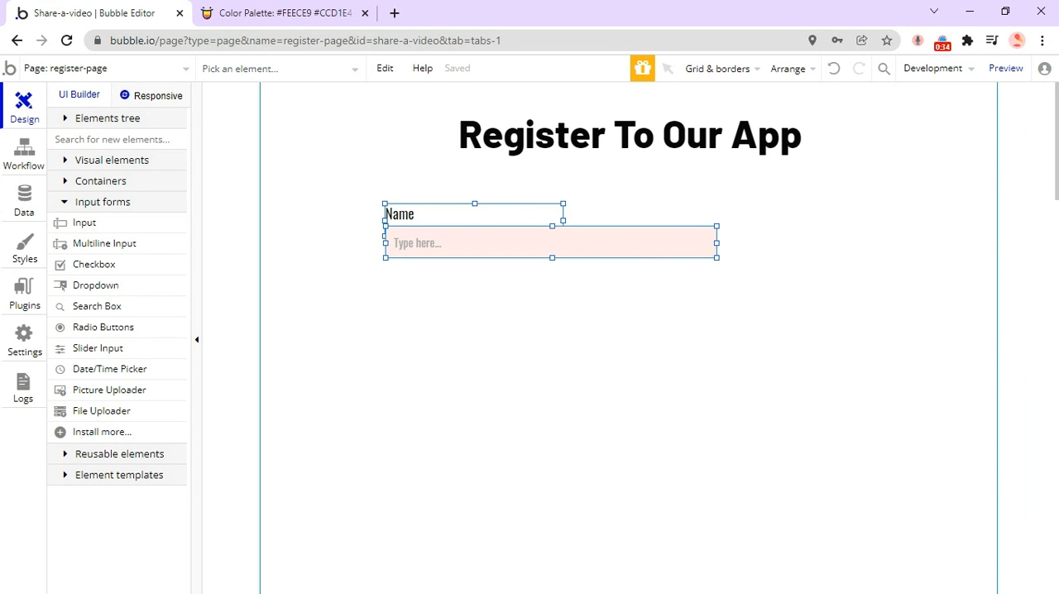
{"action": "left_click_drag", "start_coordinate": [578, 247], "coordinate": [584, 328]}
{"action": "left_click", "coordinate": [584, 329]}
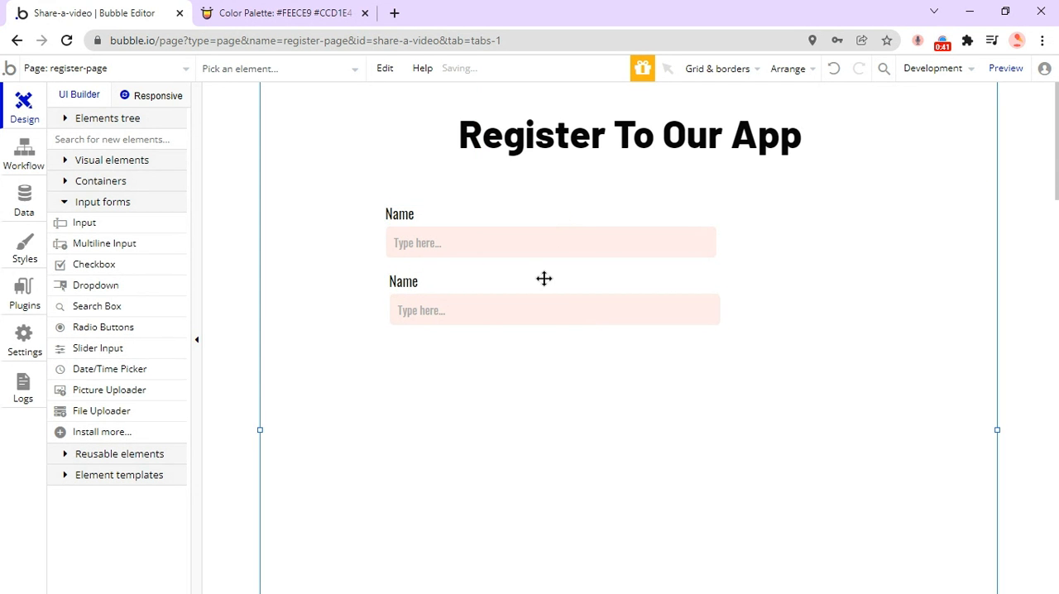
Change the copied label's text to "Email" and rename the input beneath it to "Input - email".
{"action": "double_click", "coordinate": [544, 279]}
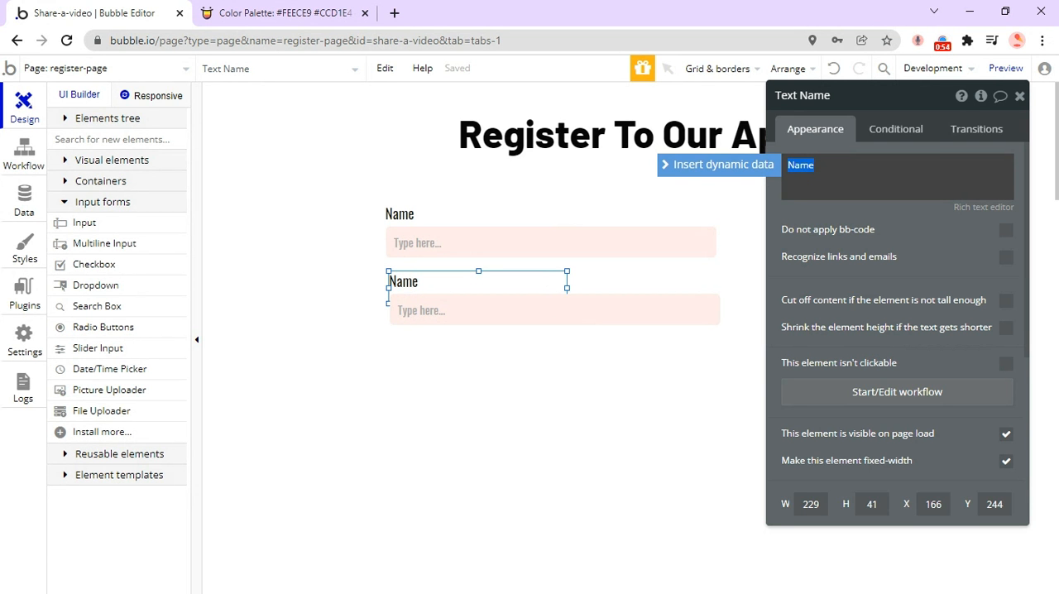
{"action": "type", "text": "Email"}
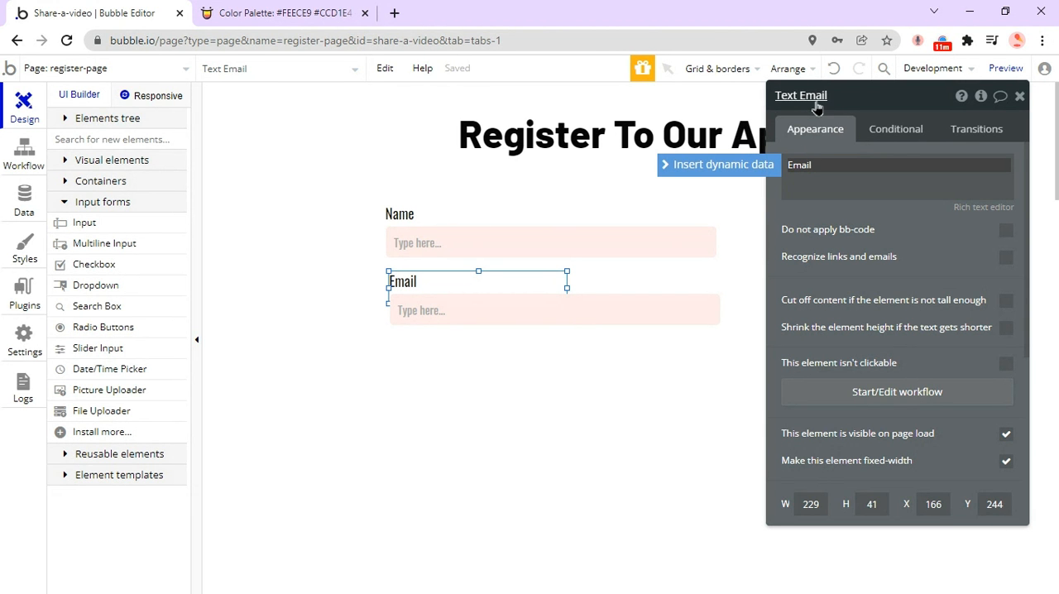
{"action": "left_click", "coordinate": [466, 311]}
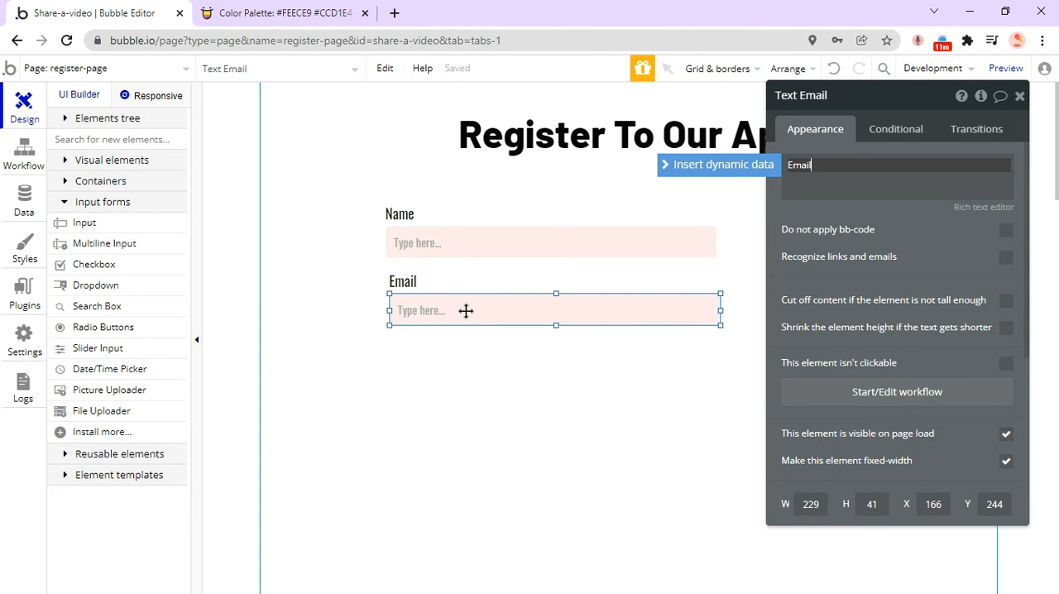
{"action": "left_click", "coordinate": [955, 163]}
{"action": "left_click", "coordinate": [955, 163]}
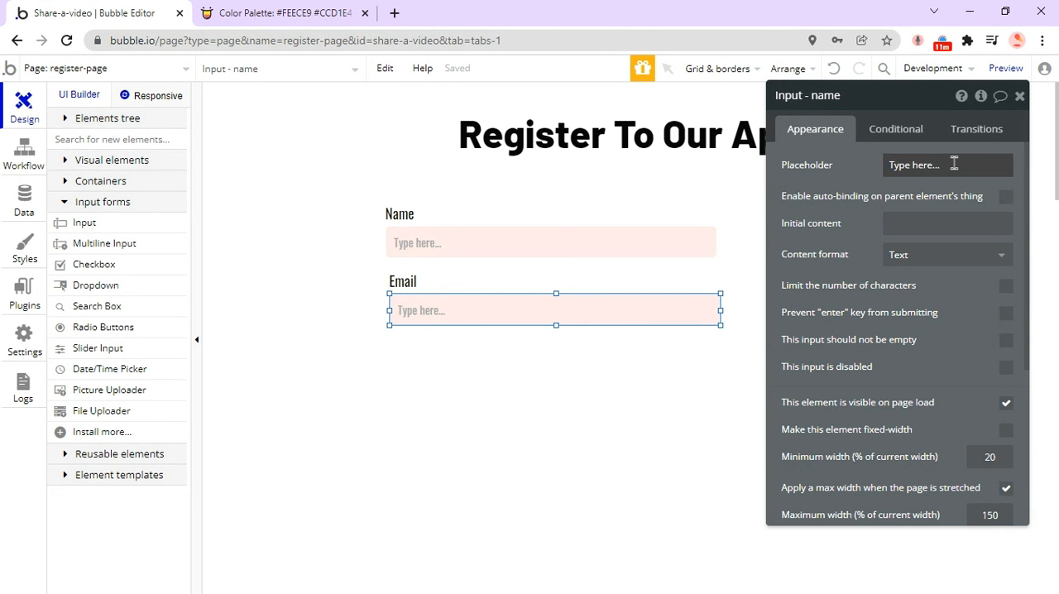
{"action": "left_click", "coordinate": [825, 98]}
{"action": "double_click", "coordinate": [827, 96]}
{"action": "type", "text": "email"}
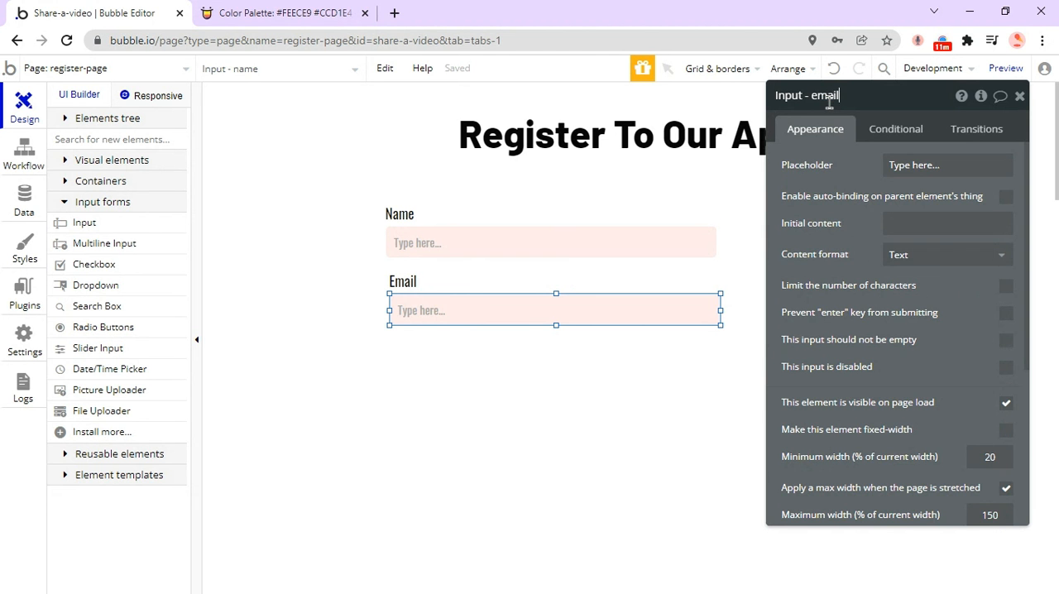
Set the content format of the email input to Email and close its properties.
{"action": "left_click", "coordinate": [921, 263]}
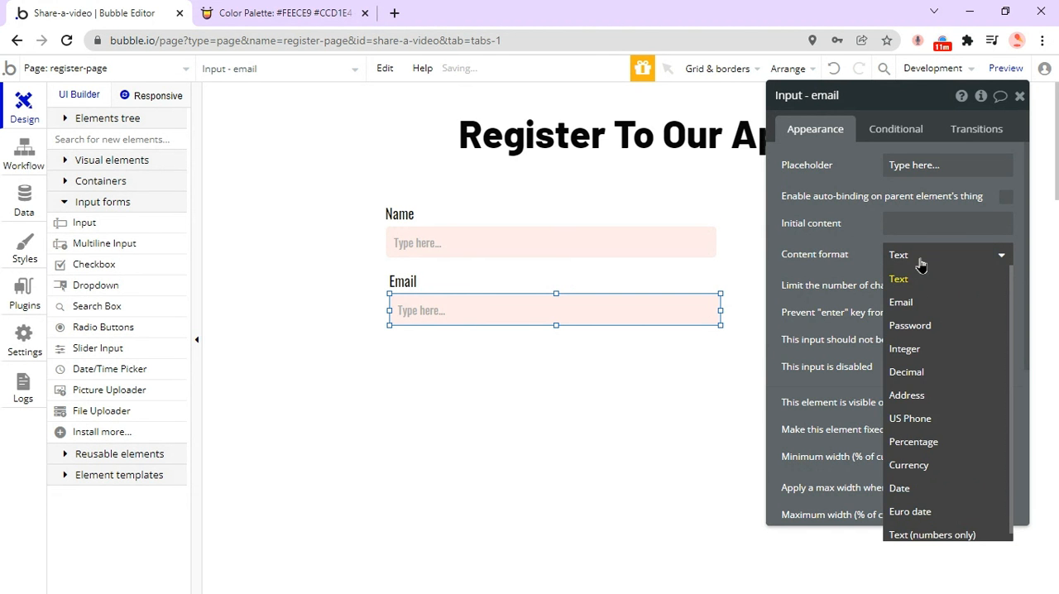
{"action": "left_click", "coordinate": [841, 253]}
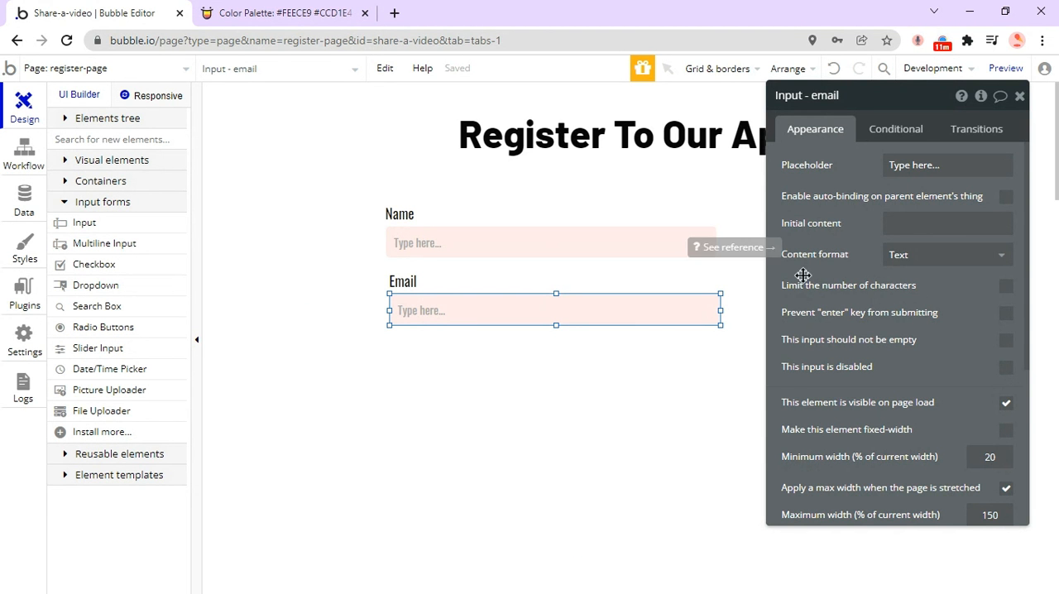
{"action": "left_click", "coordinate": [928, 256]}
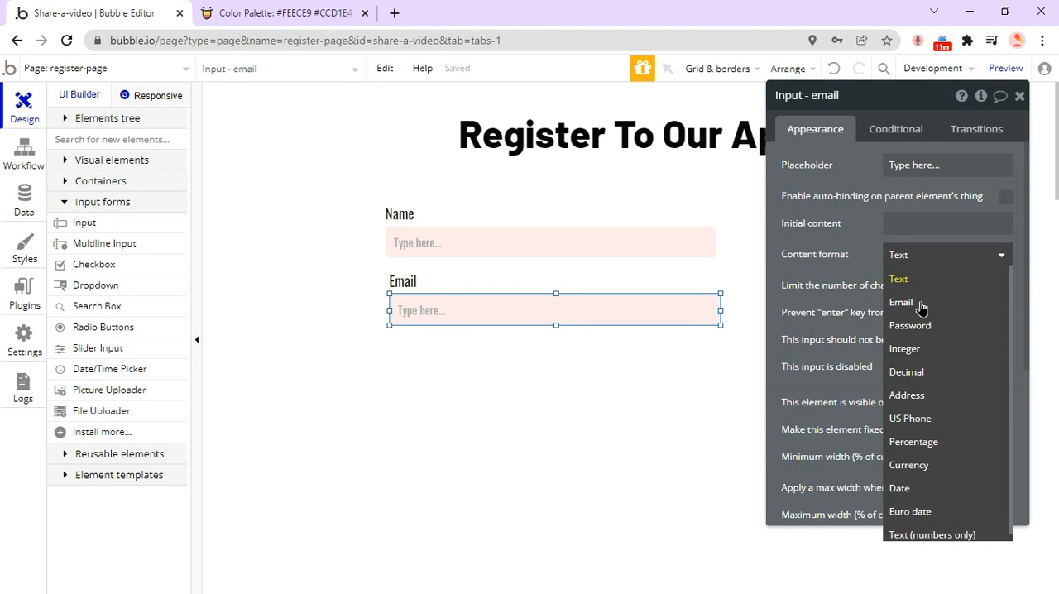
{"action": "left_click", "coordinate": [918, 302]}
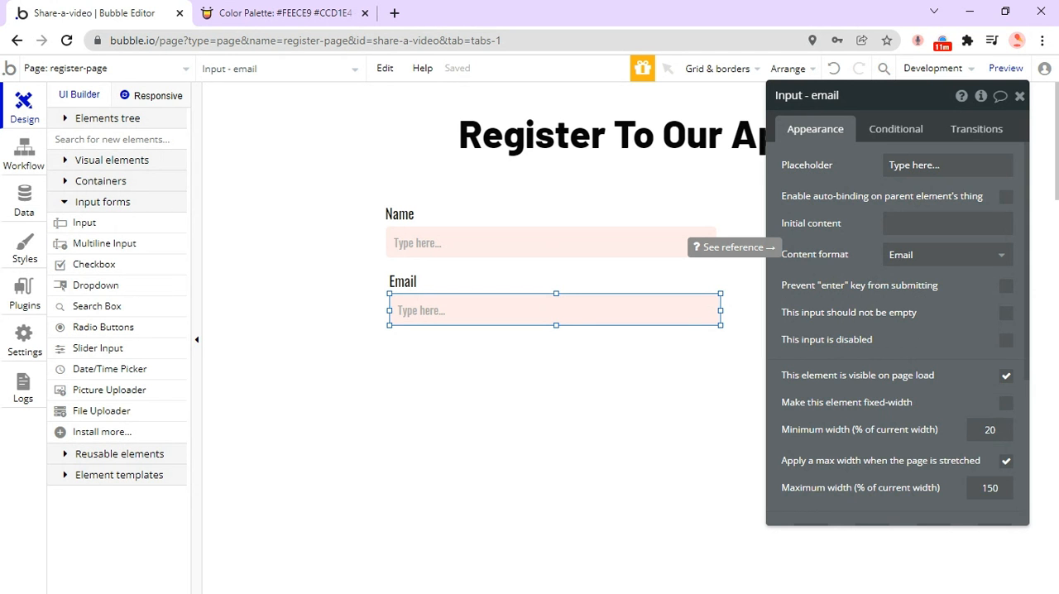
{"action": "left_click", "coordinate": [1020, 96]}
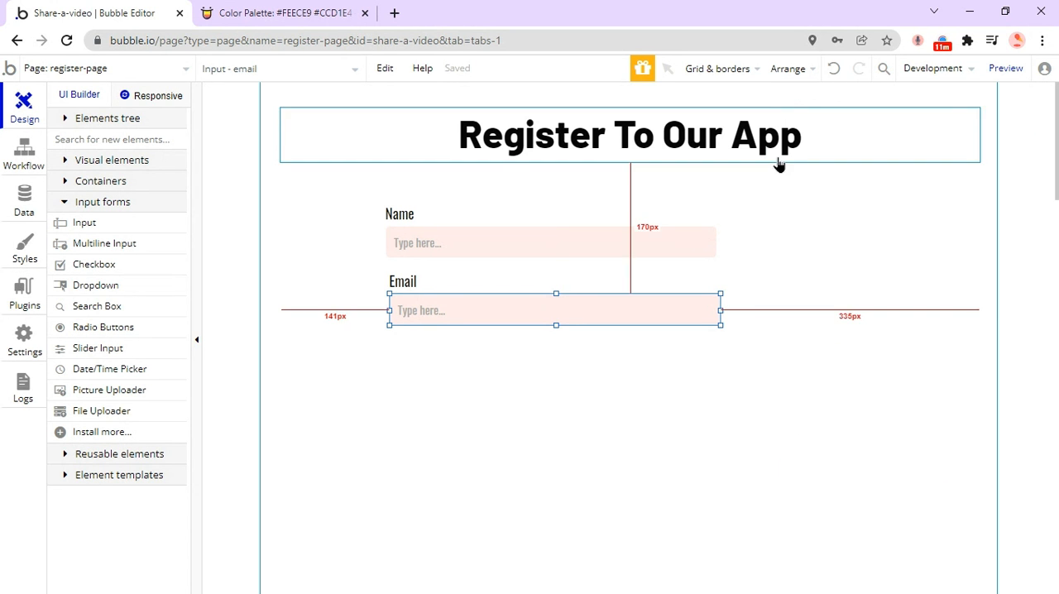
Duplicate the Email label and its input together directly beneath the existing Email field.
{"action": "left_click", "coordinate": [484, 287]}
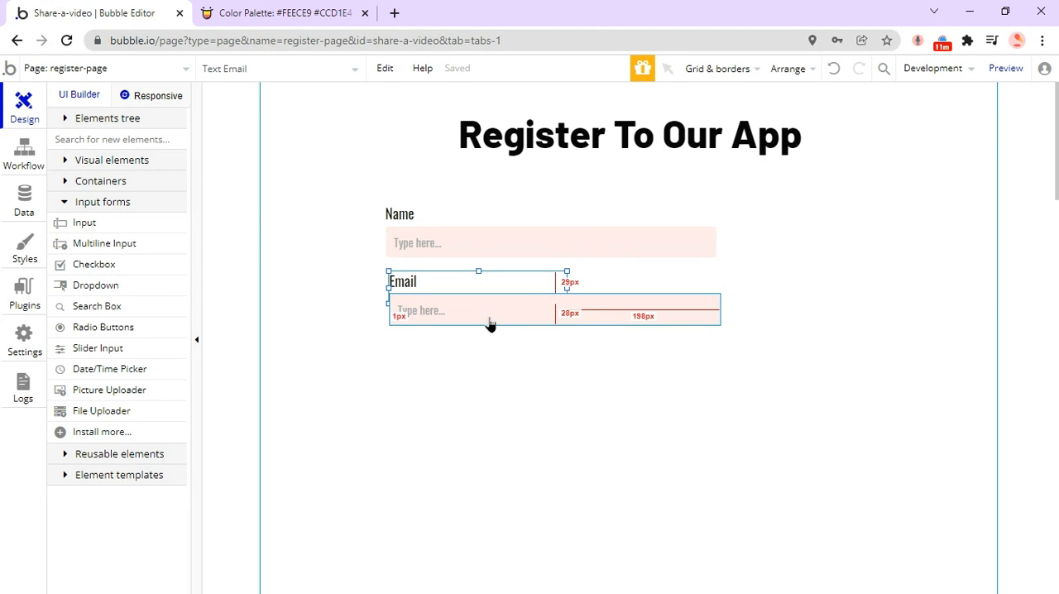
{"action": "left_click", "coordinate": [489, 316], "text": "shift"}
{"action": "key", "text": "ctrl+c"}
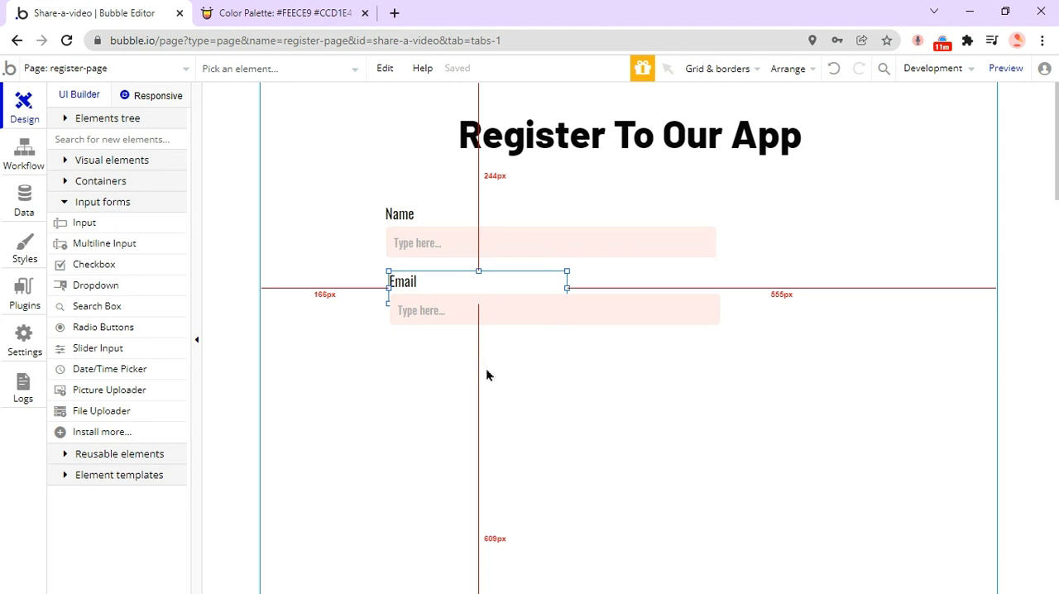
{"action": "key", "text": "ctrl+v"}
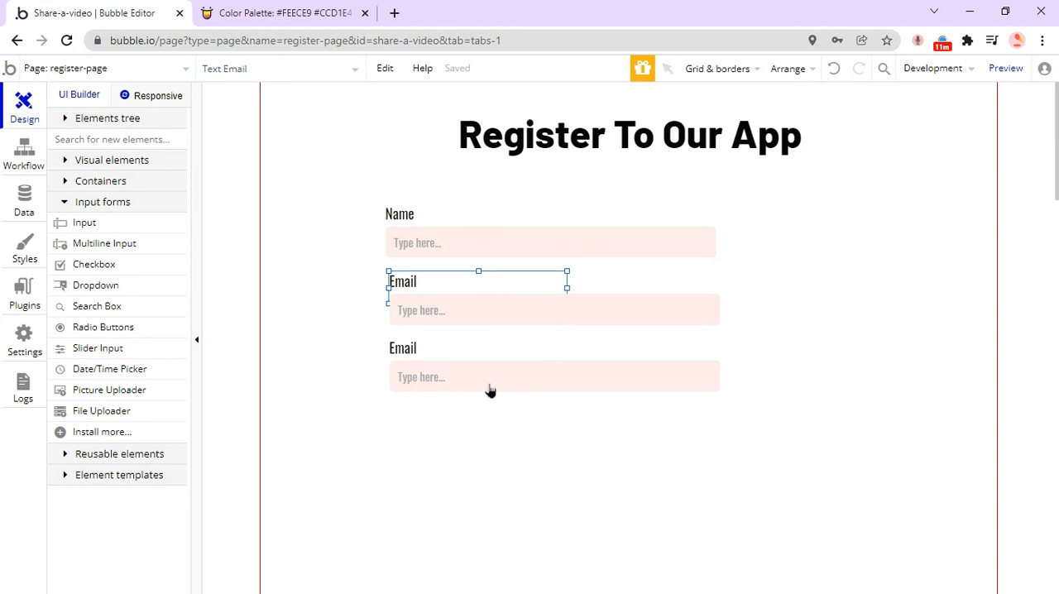
Change the text of the lower duplicated Email label to "Password".
{"action": "left_click", "coordinate": [491, 392]}
{"action": "left_click", "coordinate": [455, 354]}
{"action": "double_click", "coordinate": [455, 353]}
{"action": "double_click", "coordinate": [807, 155]}
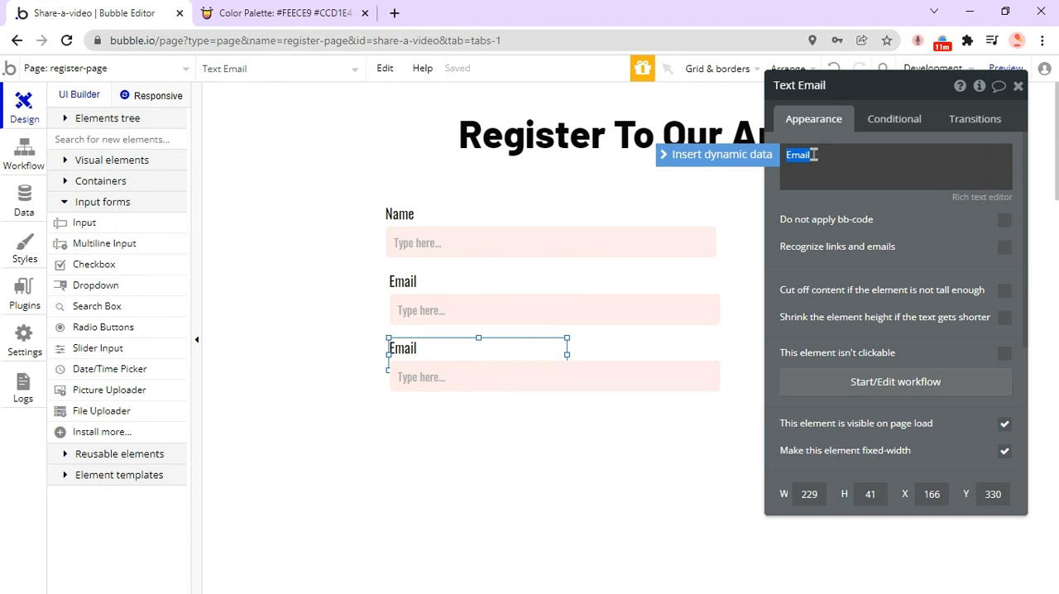
{"action": "type", "text": "Passwor"}
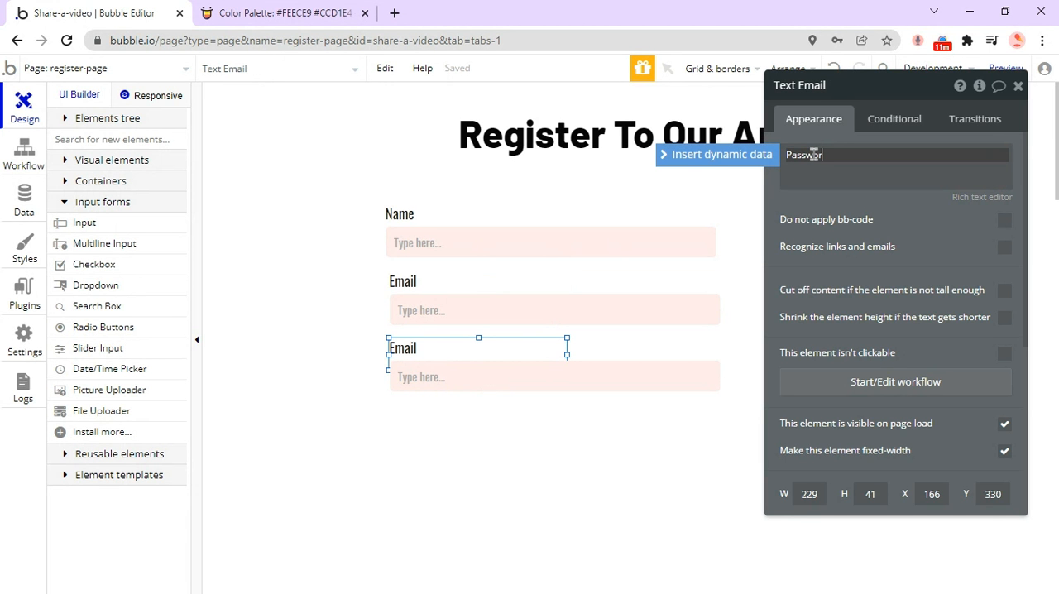
{"action": "type", "text": "d"}
{"action": "left_click", "coordinate": [437, 455]}
Rename the input beneath the Password label to "Input - password", set its content format to Password and close its properties.
{"action": "double_click", "coordinate": [449, 376]}
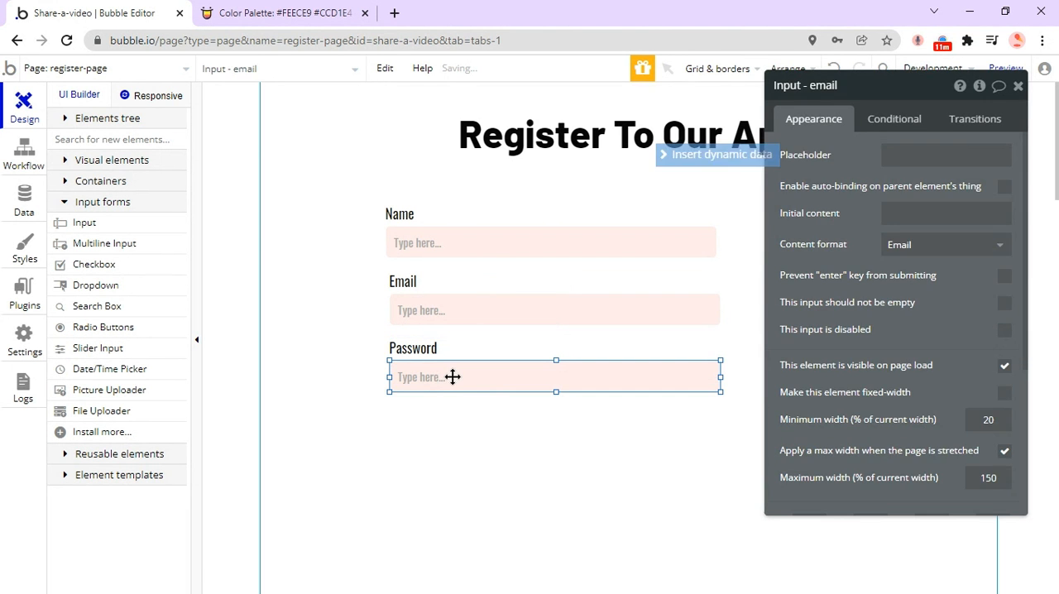
{"action": "double_click", "coordinate": [877, 86]}
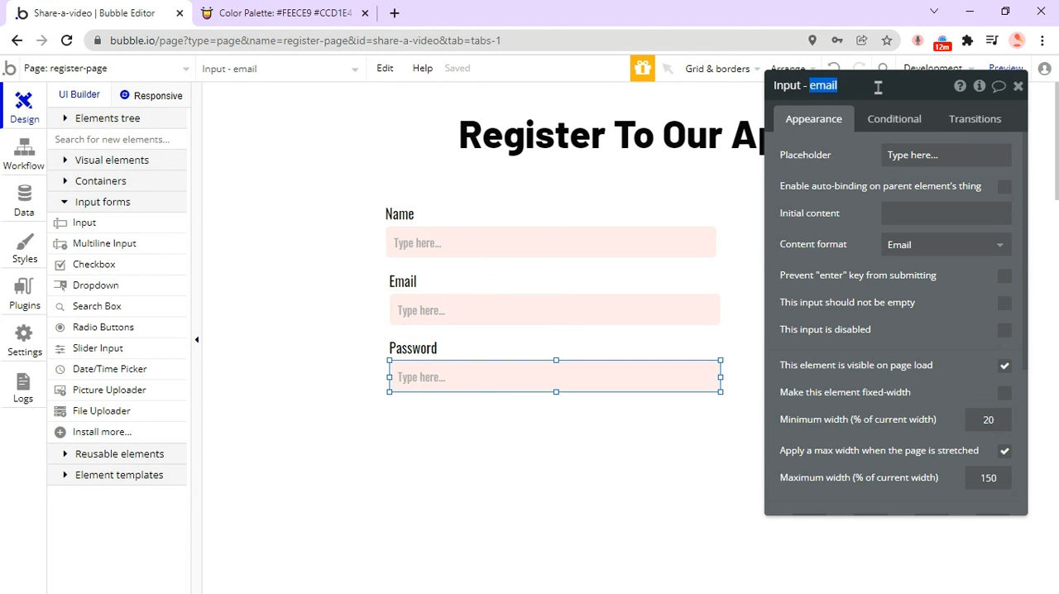
{"action": "type", "text": "password"}
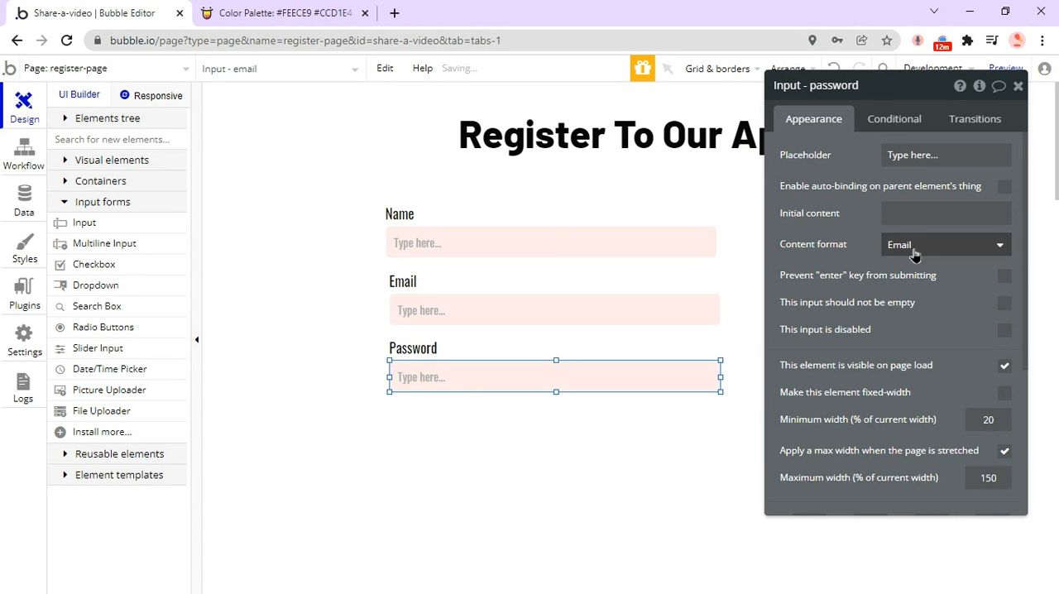
{"action": "left_click", "coordinate": [915, 246]}
{"action": "left_click", "coordinate": [910, 316]}
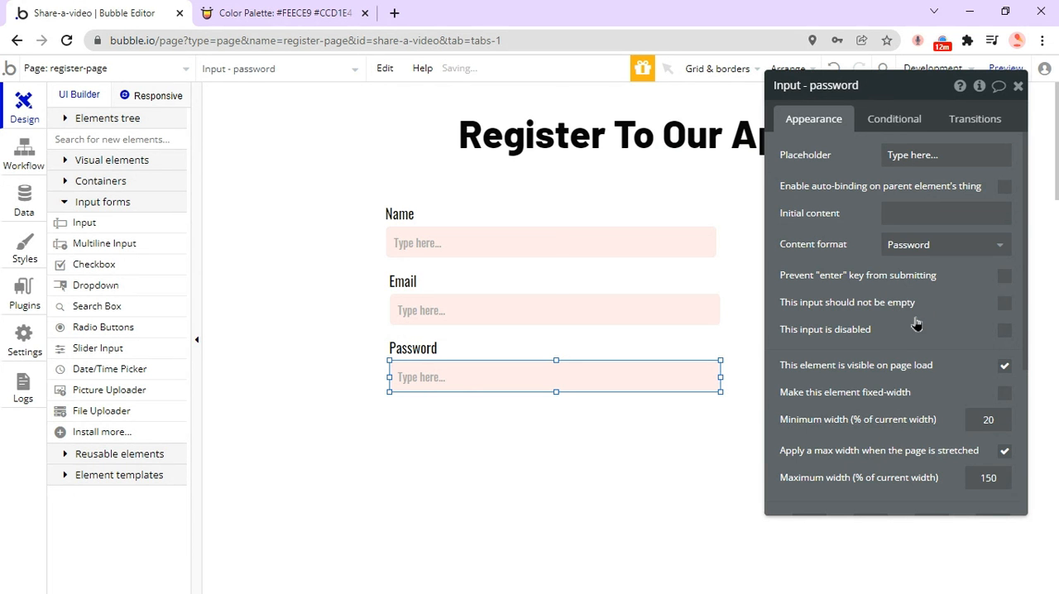
{"action": "left_click", "coordinate": [1018, 86]}
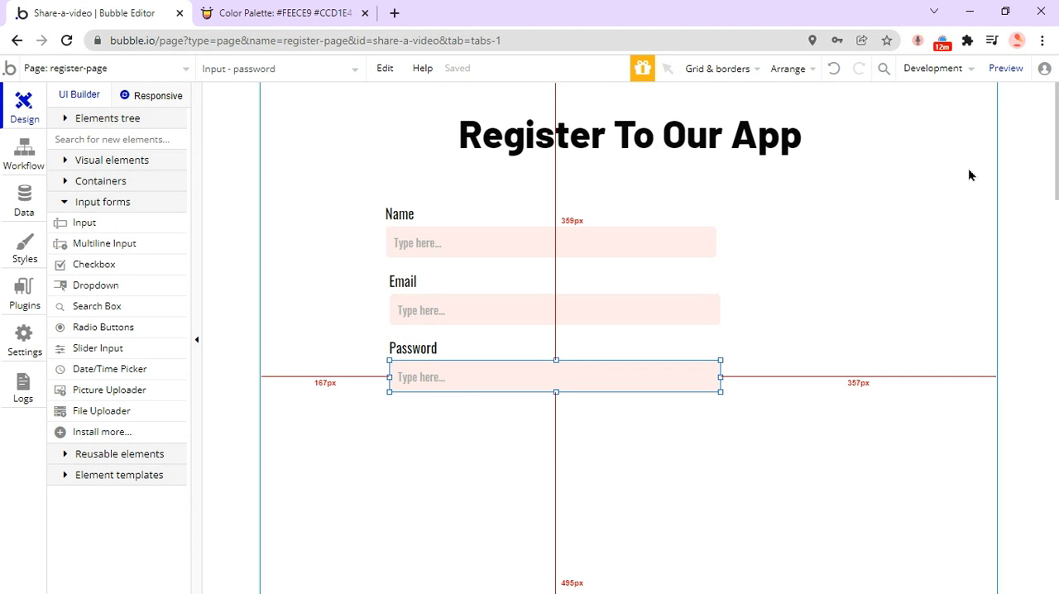
Reposition the Name, Email and Password labels and inputs so they are evenly spaced and their left edges align at about X 170.
{"action": "left_click", "coordinate": [832, 270]}
{"action": "left_click", "coordinate": [460, 214]}
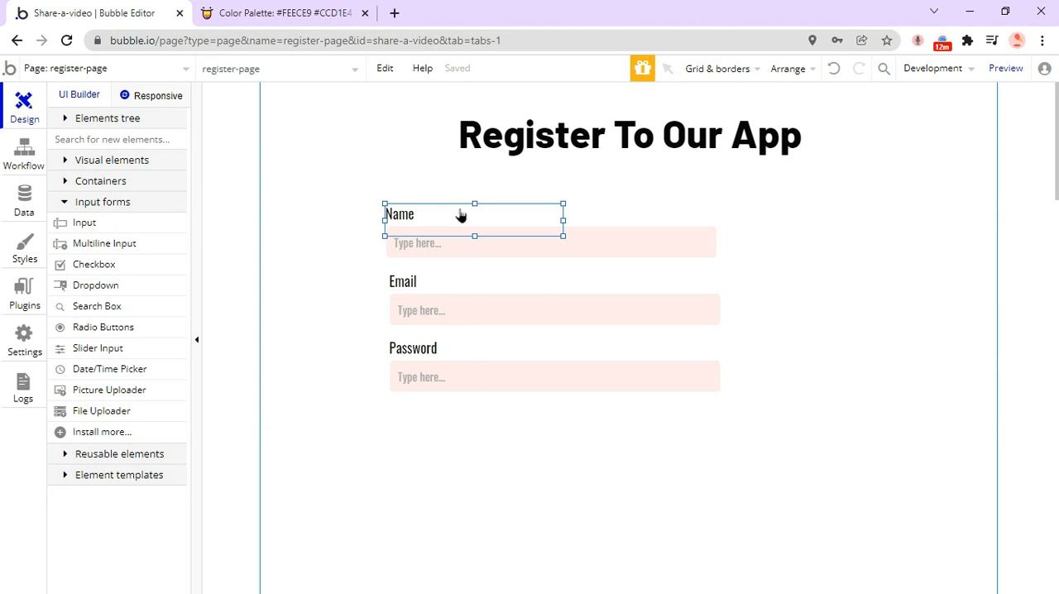
{"action": "left_click_drag", "start_coordinate": [468, 204], "coordinate": [478, 240]}
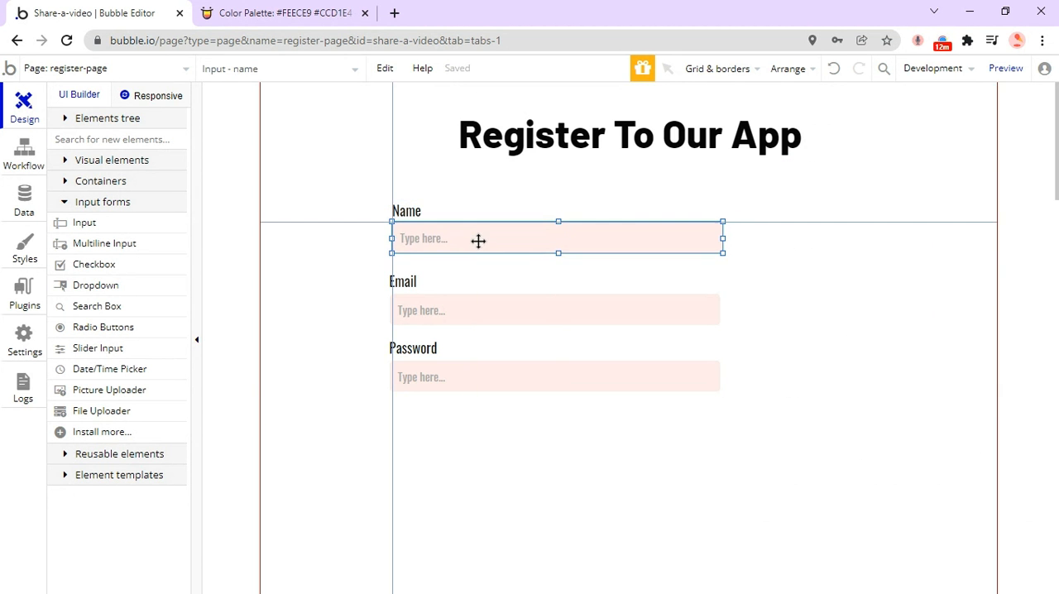
{"action": "mouse_move", "coordinate": [449, 285]}
{"action": "left_mouse_down"}
{"action": "mouse_move", "coordinate": [435, 263]}
{"action": "mouse_move", "coordinate": [454, 269]}
{"action": "left_mouse_up"}
{"action": "mouse_move", "coordinate": [439, 309]}
{"action": "left_mouse_down"}
{"action": "mouse_move", "coordinate": [427, 310]}
{"action": "mouse_move", "coordinate": [450, 310]}
{"action": "left_mouse_up"}
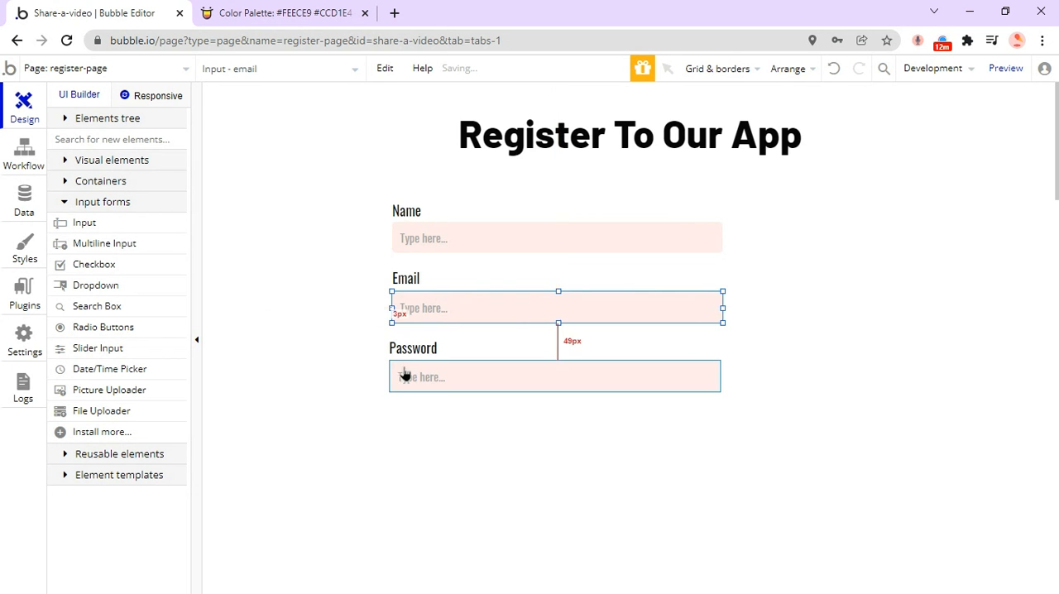
{"action": "left_click", "coordinate": [399, 351]}
{"action": "left_click_drag", "start_coordinate": [398, 337], "coordinate": [432, 372]}
{"action": "left_click", "coordinate": [428, 378]}
{"action": "left_click", "coordinate": [433, 429]}
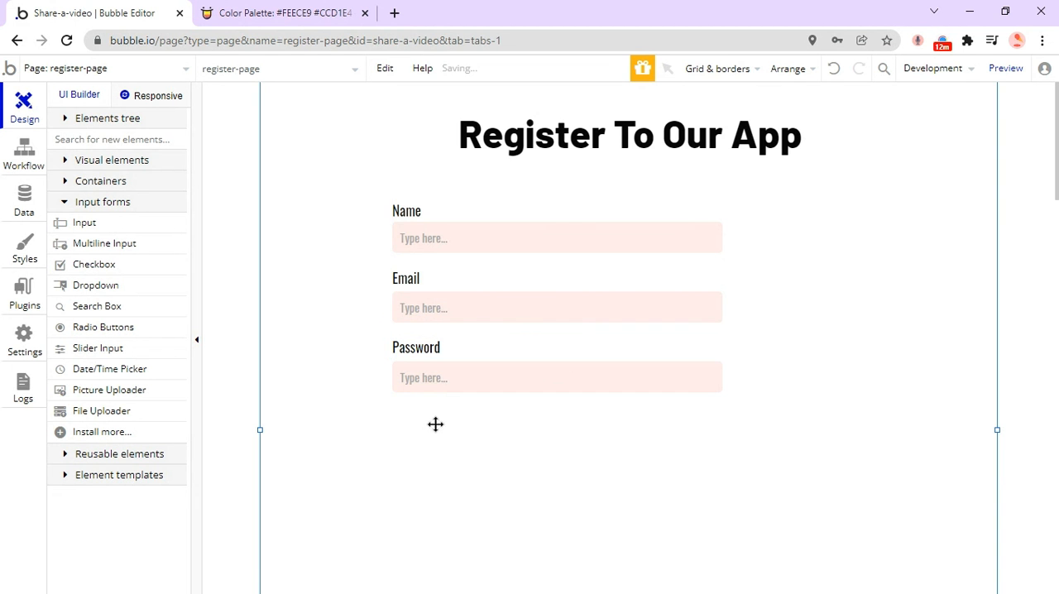
Widen the Name, Email and Password labels to about 426 px to match their inputs, and select all three fields with their labels.
{"action": "left_click", "coordinate": [431, 214]}
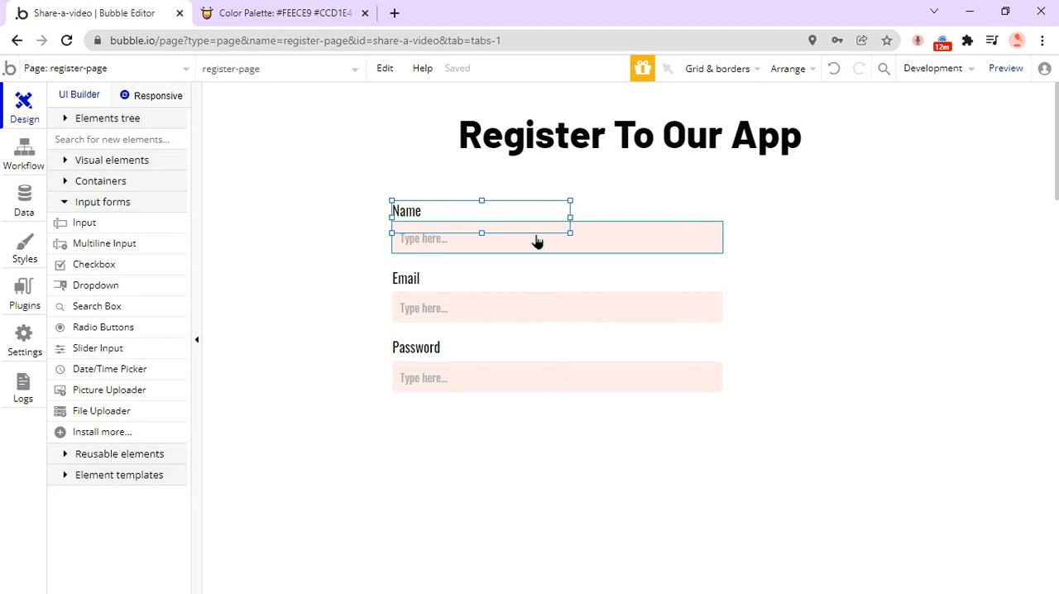
{"action": "left_click_drag", "start_coordinate": [570, 217], "coordinate": [725, 217]}
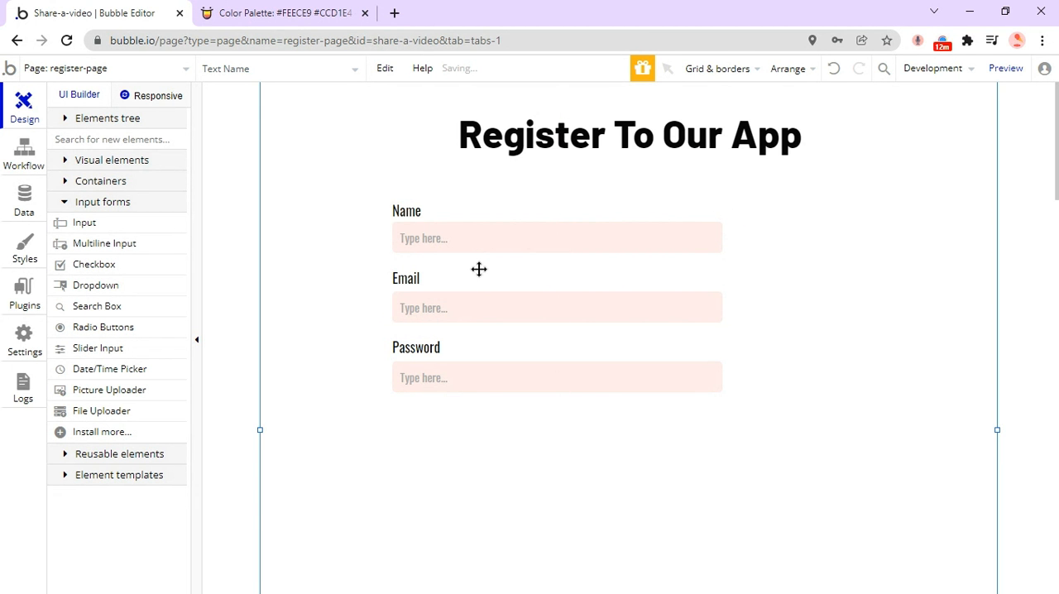
{"action": "left_click", "coordinate": [504, 278]}
{"action": "left_click_drag", "start_coordinate": [569, 284], "coordinate": [724, 285]}
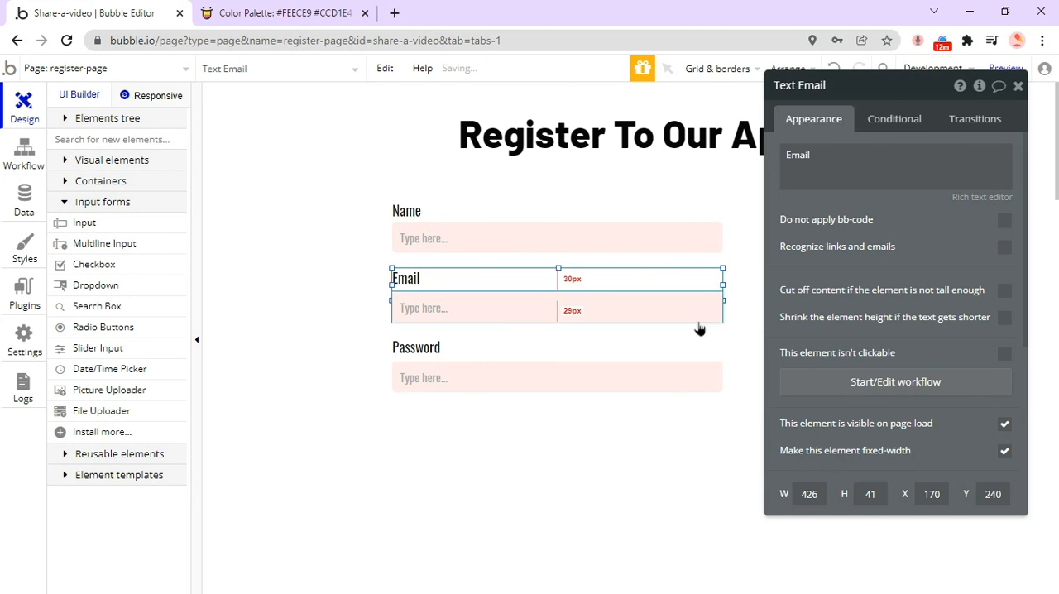
{"action": "left_click", "coordinate": [425, 355]}
{"action": "left_click_drag", "start_coordinate": [573, 358], "coordinate": [724, 157]}
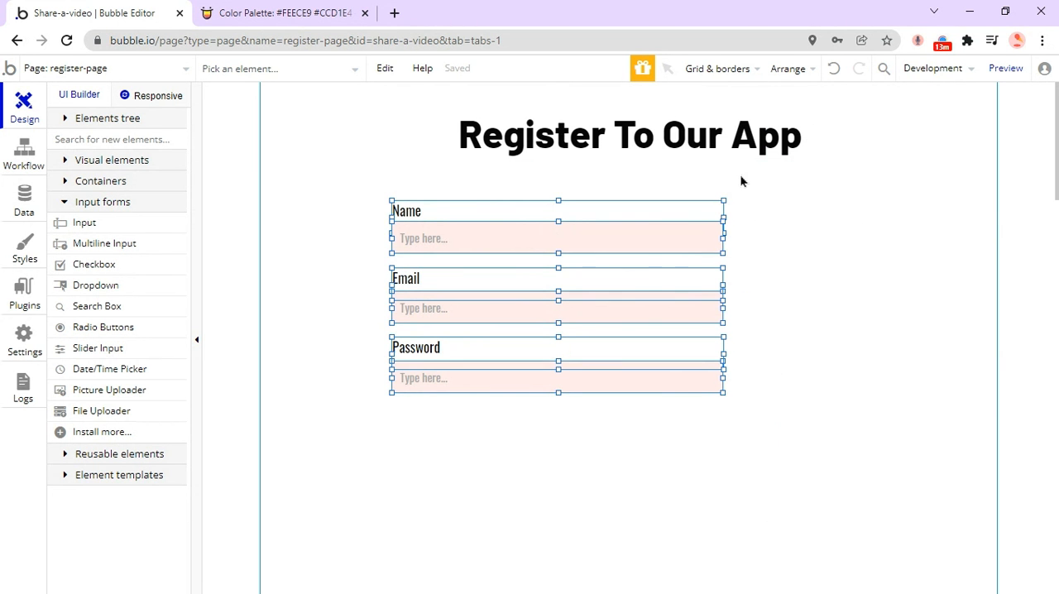
Center the selected labels and inputs horizontally on the page and nudge the Name label slightly upward.
{"action": "left_click", "coordinate": [791, 69]}
{"action": "left_click", "coordinate": [718, 146]}
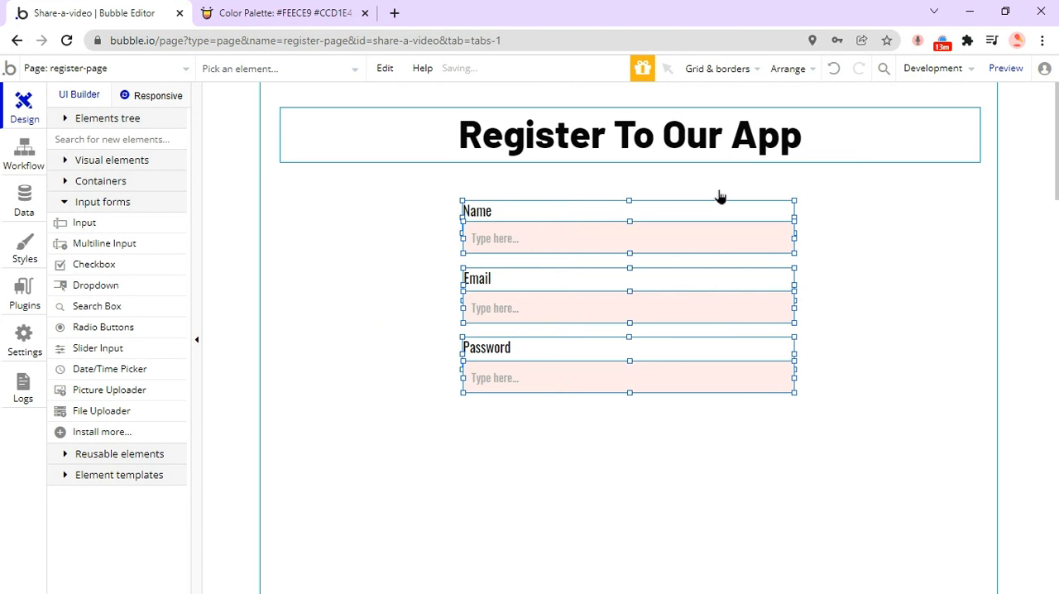
{"action": "left_click", "coordinate": [499, 214]}
{"action": "key", "text": "Up"}
{"action": "key", "text": "Up"}
{"action": "key", "text": "Up"}
{"action": "key", "text": "Up"}
{"action": "left_click", "coordinate": [871, 304]}
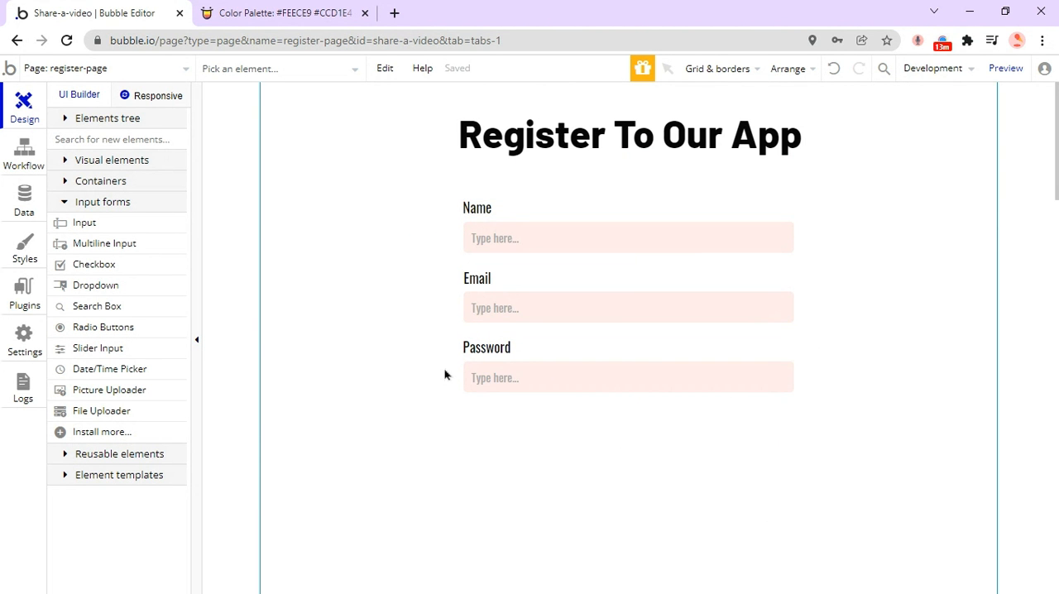
Look over the form, check the app's data types and return to the register page design.
{"action": "scroll", "coordinate": [340, 328], "scroll_direction": "down", "scroll_amount": 2}
{"action": "scroll", "coordinate": [348, 325], "scroll_direction": "up", "scroll_amount": 2}
{"action": "left_click", "coordinate": [20, 206]}
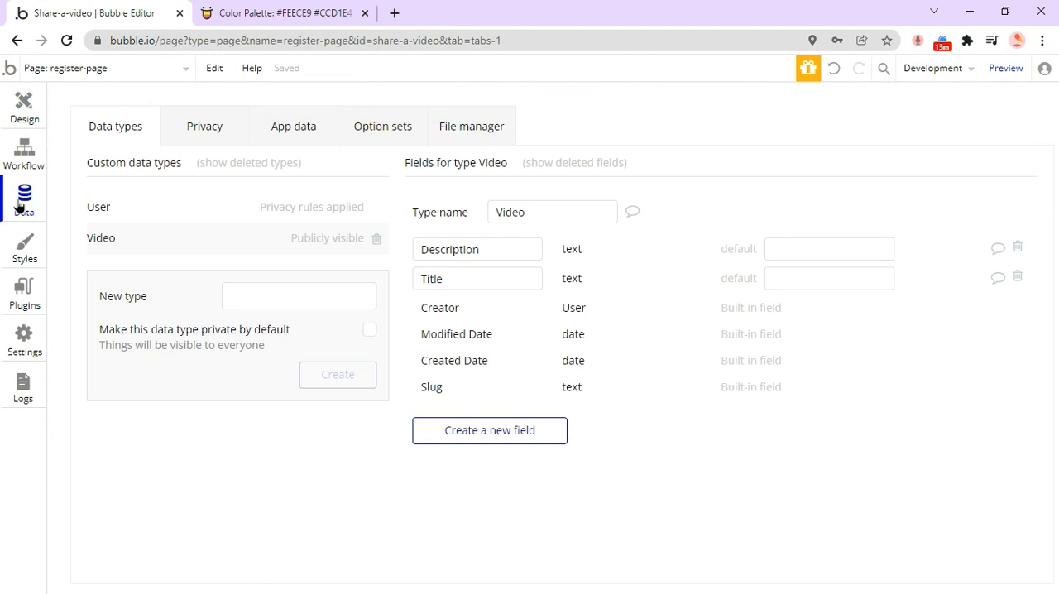
{"action": "left_click", "coordinate": [5, 116]}
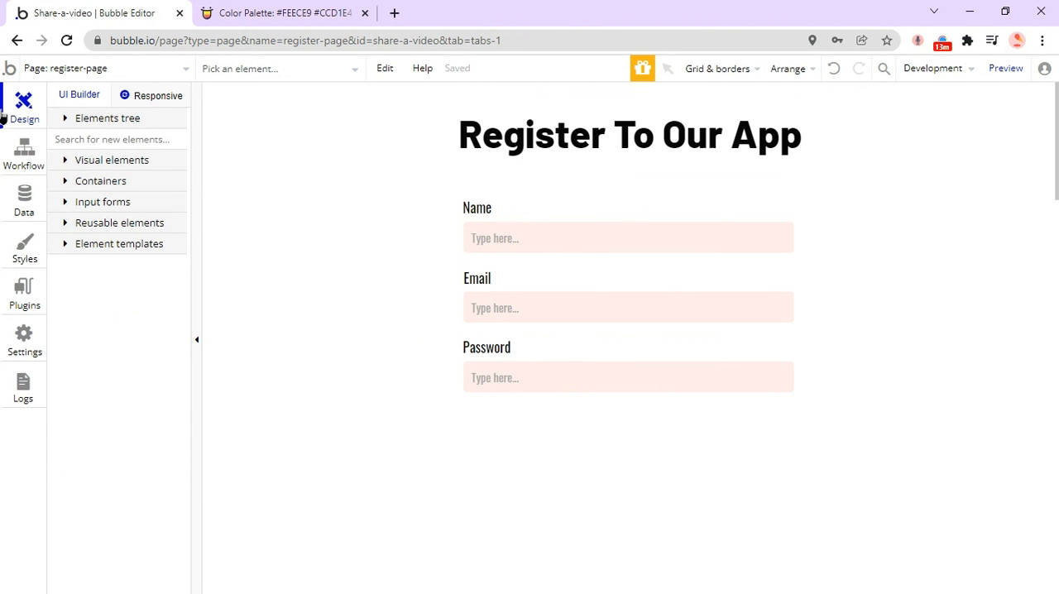